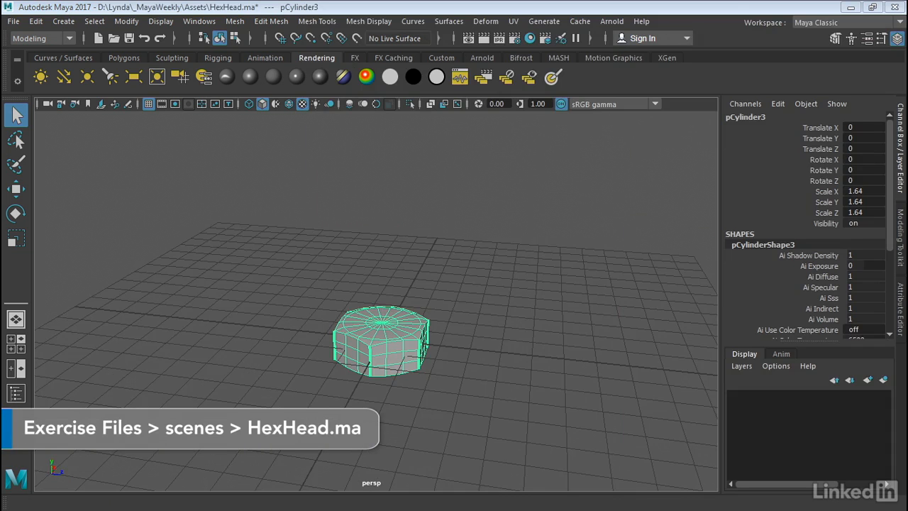
- Select the hexagonal bolt head and hide it from the scene
{"action": "left_click", "coordinate": [525, 350]}
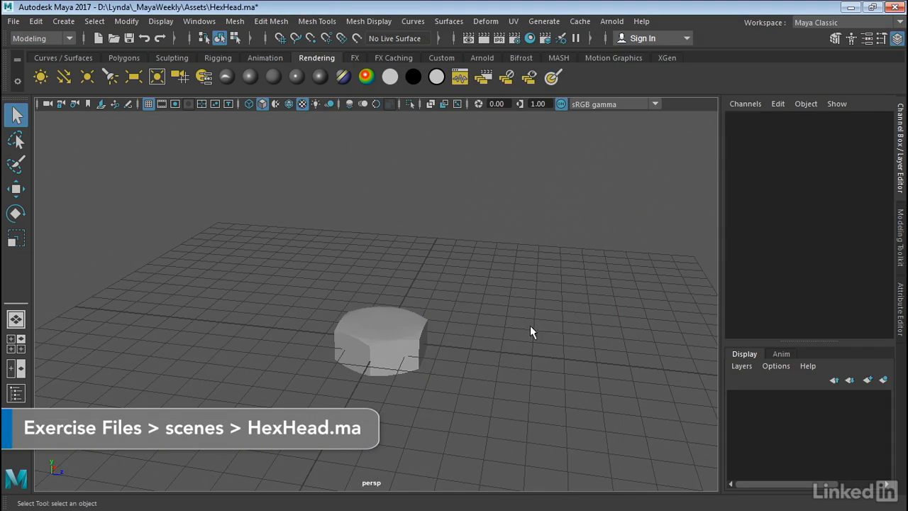
{"action": "left_click_drag", "start_coordinate": [452, 347], "coordinate": [511, 346], "text": "alt"}
{"action": "left_click", "coordinate": [414, 349]}
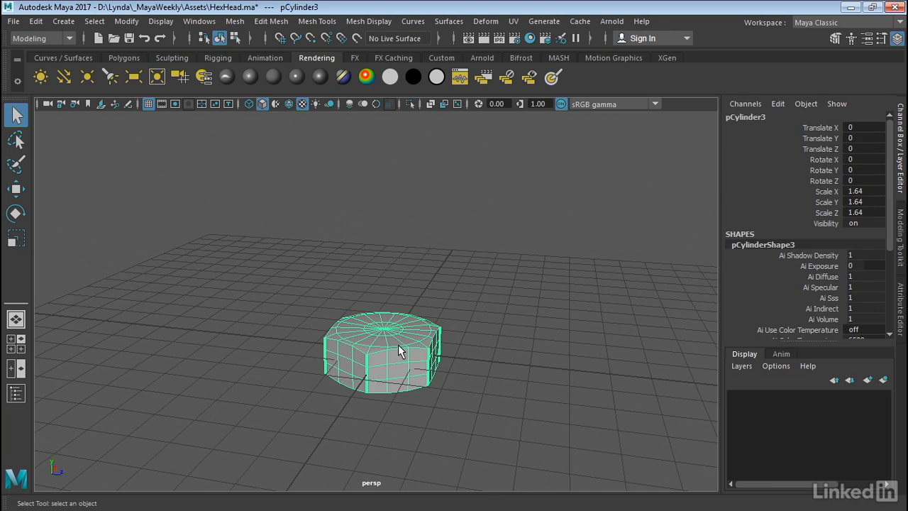
{"action": "left_click_drag", "start_coordinate": [401, 348], "coordinate": [402, 399], "text": "alt"}
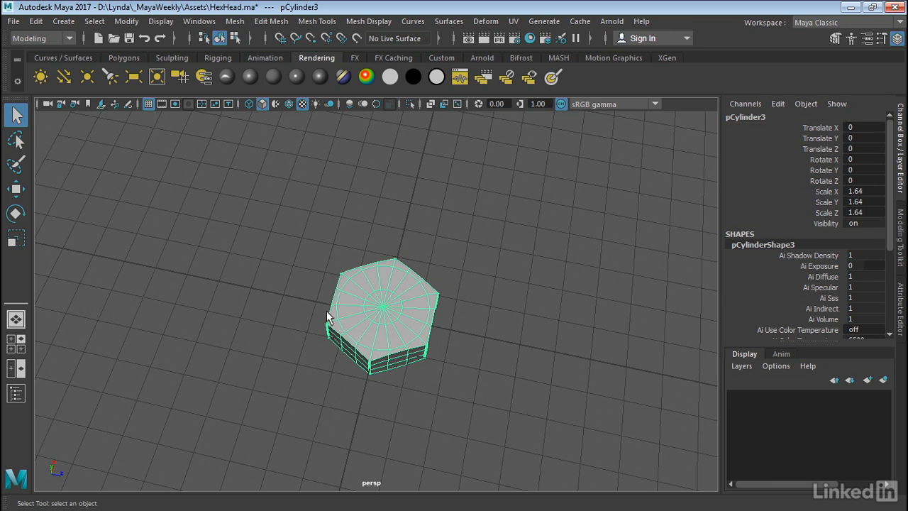
{"action": "left_click_drag", "start_coordinate": [328, 321], "coordinate": [406, 276], "text": "alt"}
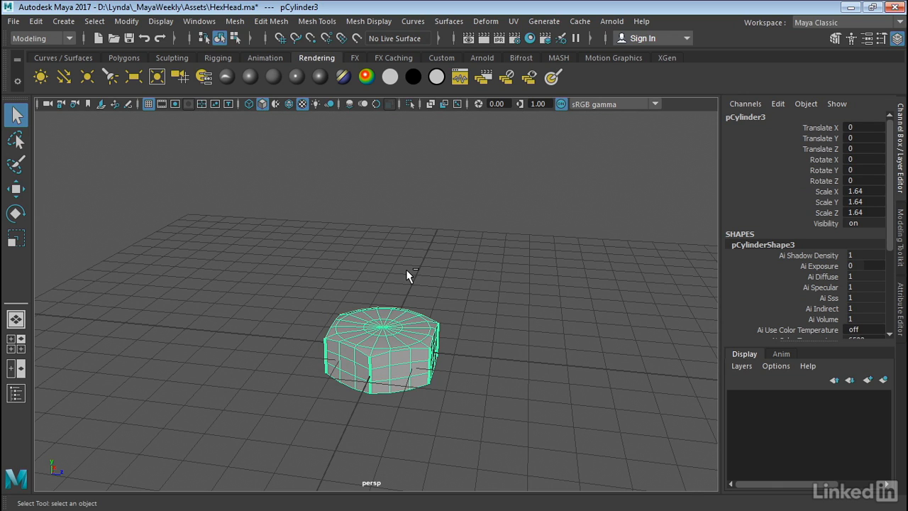
{"action": "left_click", "coordinate": [160, 21]}
{"action": "mouse_move", "coordinate": [181, 92]}
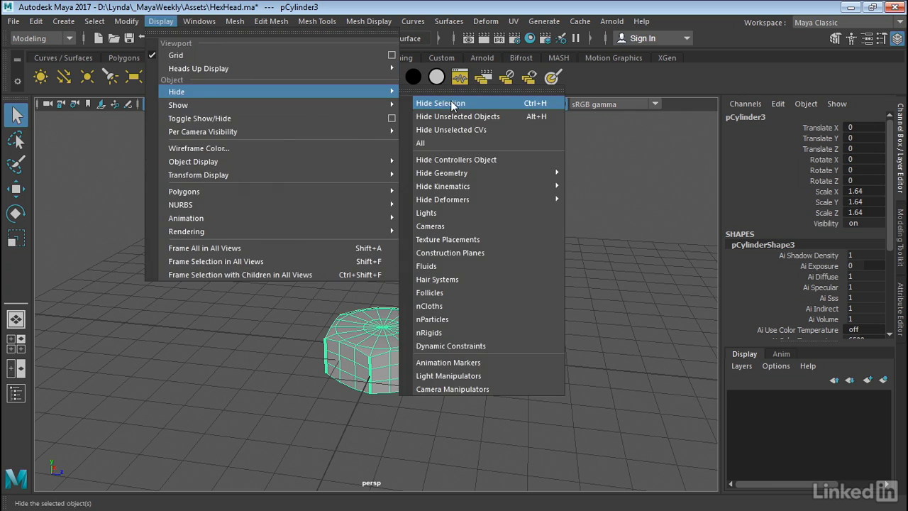
{"action": "left_click", "coordinate": [452, 103]}
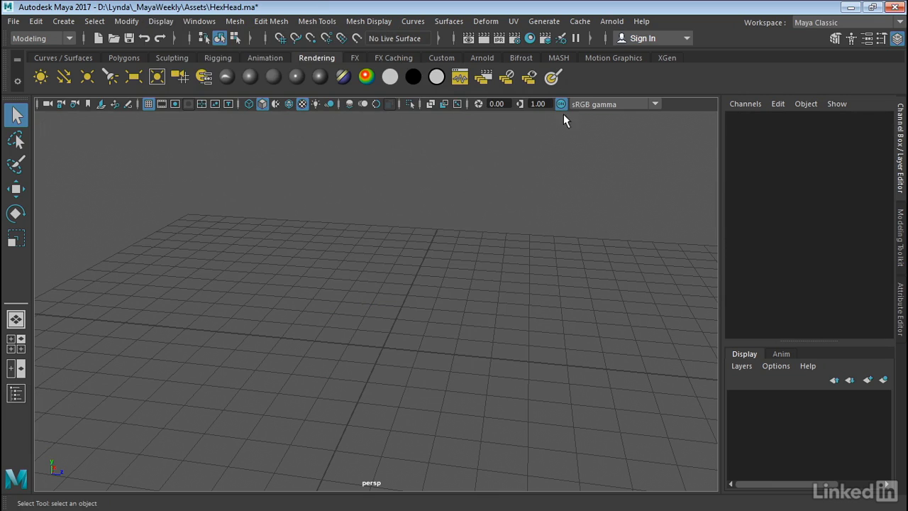
- Create a polygon helix primitive at the scene origin
{"action": "left_click", "coordinate": [63, 21]}
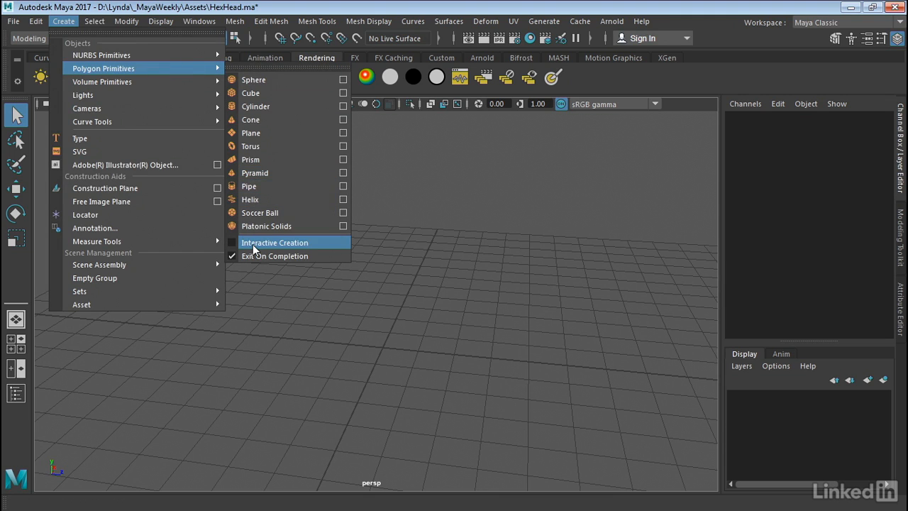
{"action": "left_click", "coordinate": [266, 201]}
{"action": "left_click_drag", "start_coordinate": [394, 270], "coordinate": [385, 264], "text": "alt"}
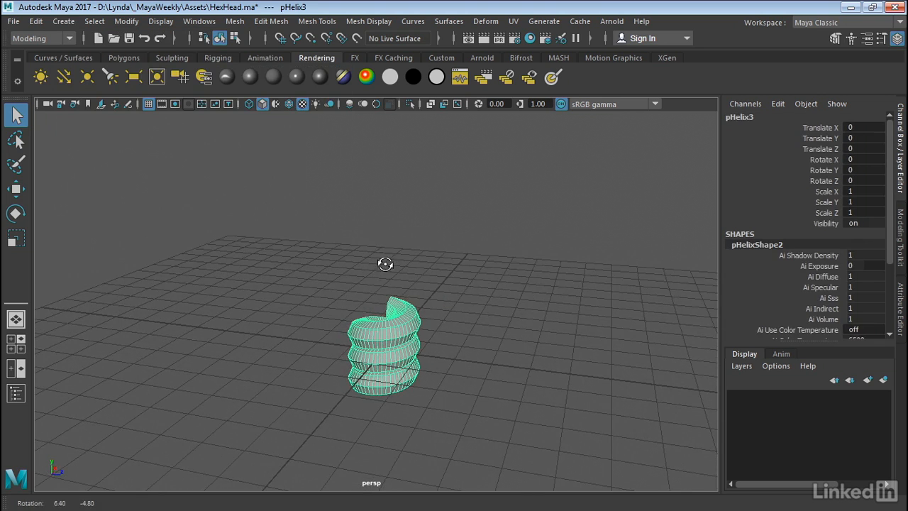
{"action": "left_click_drag", "start_coordinate": [516, 273], "coordinate": [460, 263], "text": "alt"}
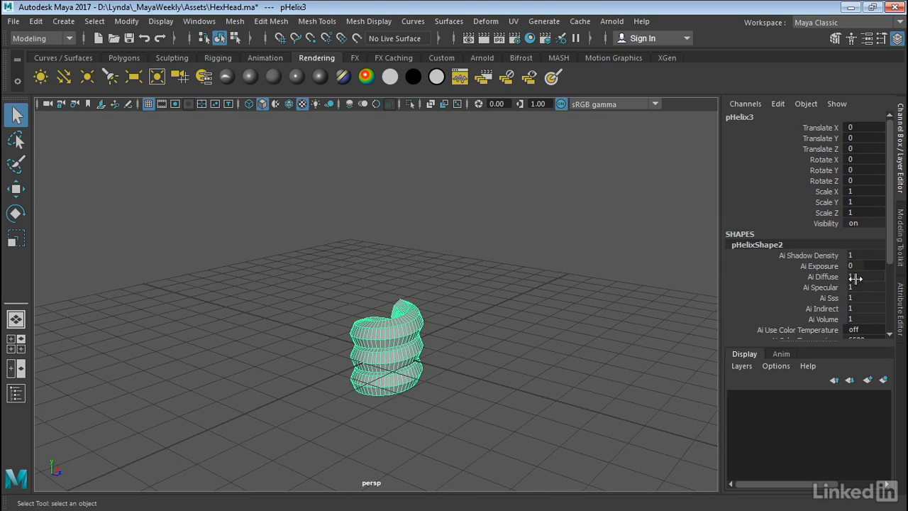
- Open the helix's construction attributes and set the number of coils to 6
{"action": "left_click", "coordinate": [900, 293]}
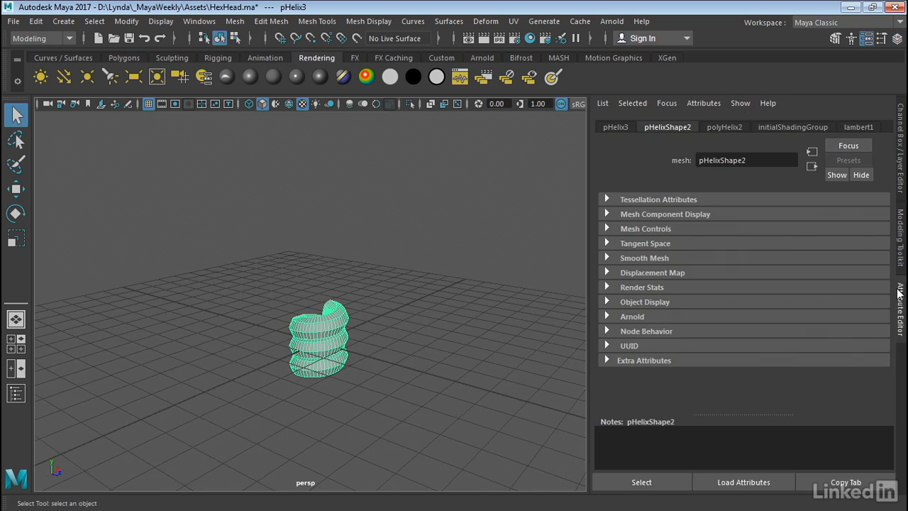
{"action": "left_click", "coordinate": [719, 125]}
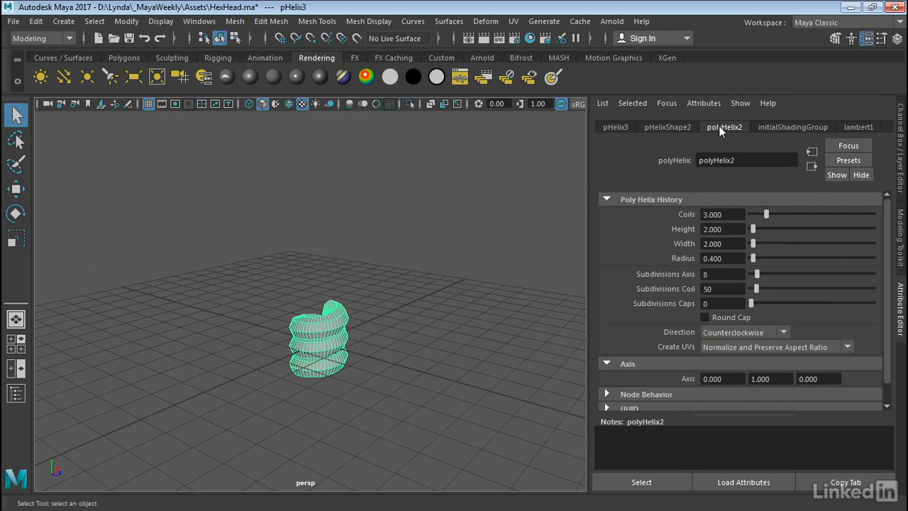
{"action": "scroll", "coordinate": [382, 247], "scroll_direction": "up", "scroll_amount": 1}
{"action": "left_click_drag", "start_coordinate": [382, 247], "coordinate": [476, 198], "text": "alt"}
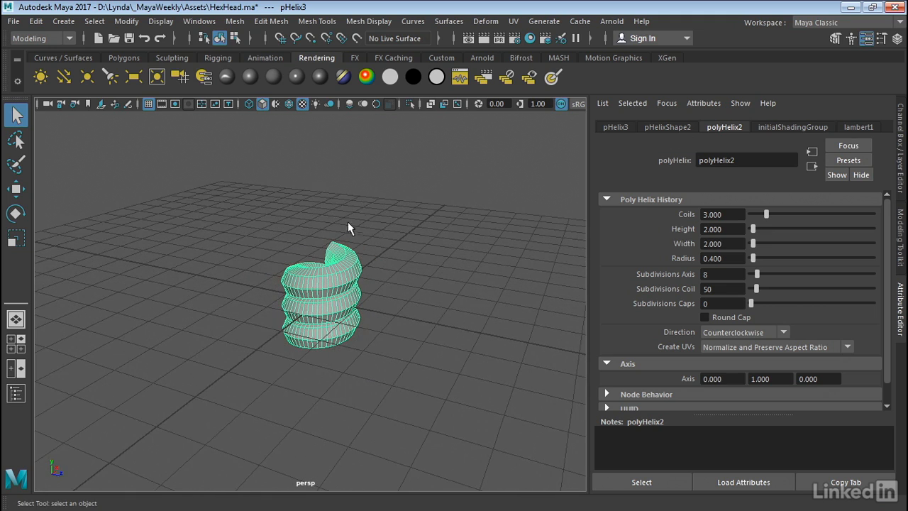
{"action": "left_click_drag", "start_coordinate": [350, 228], "coordinate": [408, 218], "text": "alt"}
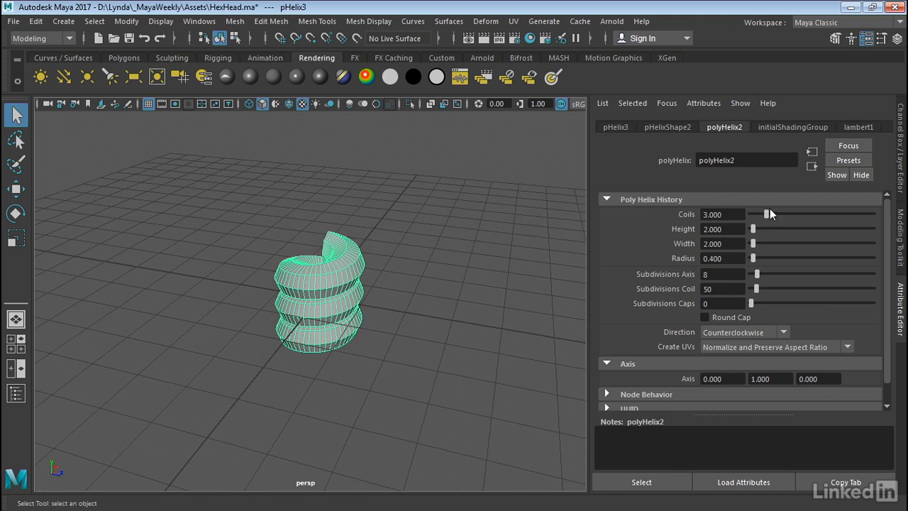
{"action": "mouse_move", "coordinate": [766, 214]}
{"action": "left_mouse_down"}
{"action": "mouse_move", "coordinate": [782, 211]}
{"action": "mouse_move", "coordinate": [775, 216]}
{"action": "left_mouse_up"}
{"action": "left_click", "coordinate": [728, 213]}
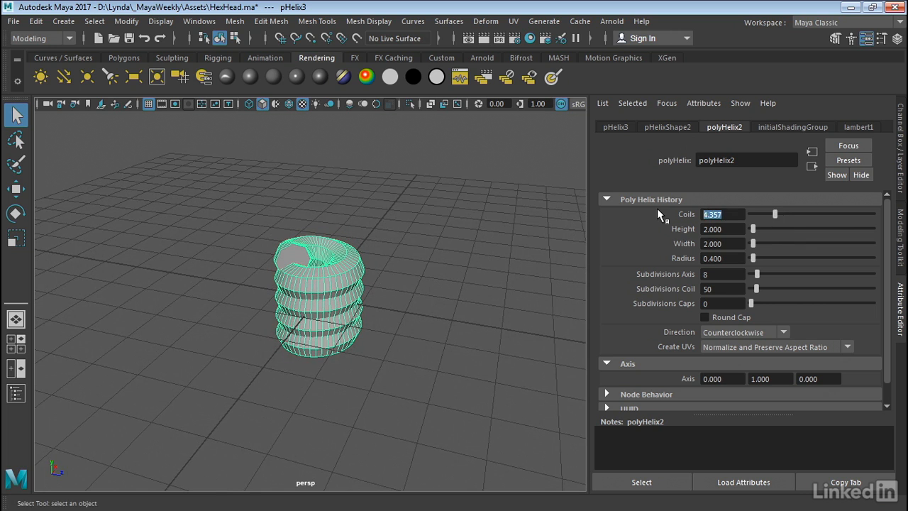
{"action": "type", "text": "6"}
{"action": "key", "text": "Return"}
- Set the helix's height to about 7.152, its width to 2 and its radius to 0.25
{"action": "left_click_drag", "start_coordinate": [568, 243], "coordinate": [349, 241], "text": "alt"}
{"action": "mouse_move", "coordinate": [753, 228]}
{"action": "left_mouse_down"}
{"action": "mouse_move", "coordinate": [766, 231]}
{"action": "mouse_move", "coordinate": [756, 246]}
{"action": "left_mouse_up"}
{"action": "double_click", "coordinate": [717, 244]}
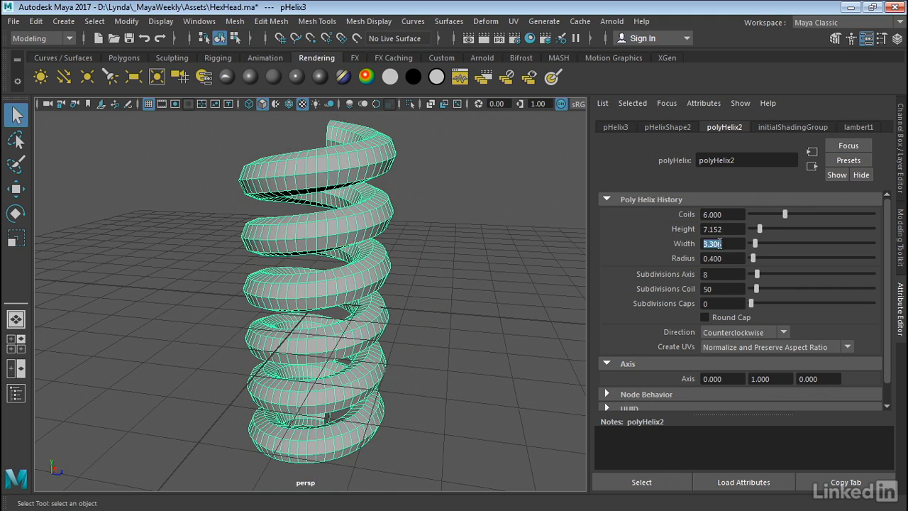
{"action": "type", "text": "2"}
{"action": "key", "text": "Return"}
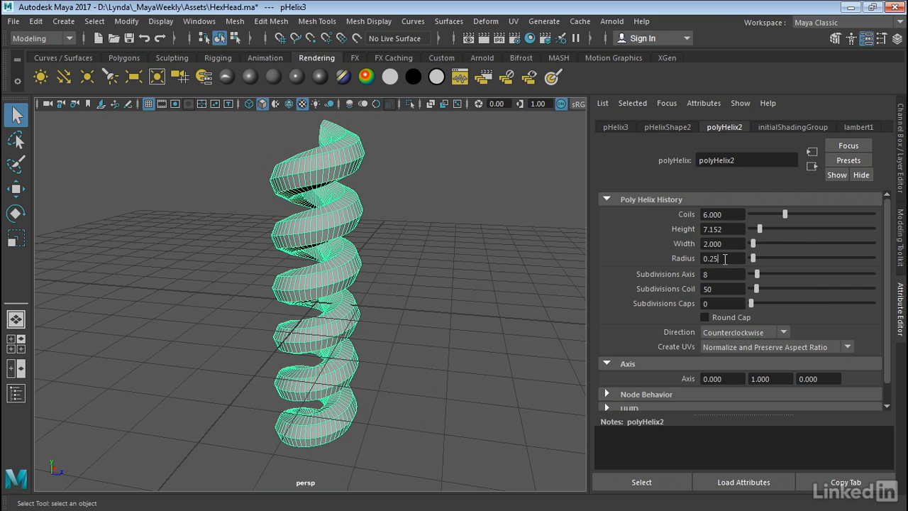
{"action": "key", "text": "Return"}
{"action": "left_click_drag", "start_coordinate": [346, 203], "coordinate": [323, 255], "text": "alt"}
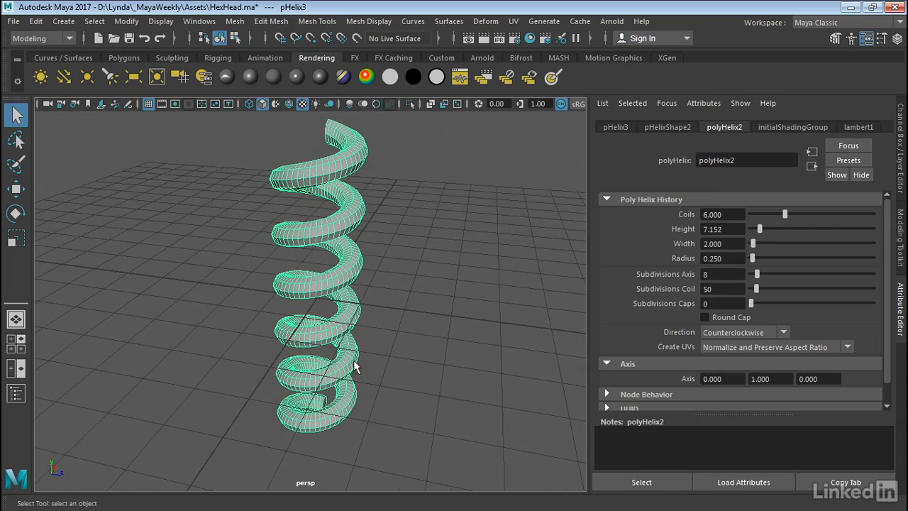
- Set the helix's axis subdivisions to 4 to give the coil a square cross-section
{"action": "left_click_drag", "start_coordinate": [354, 367], "coordinate": [309, 372], "text": "alt"}
{"action": "middle_click_drag", "start_coordinate": [320, 376], "coordinate": [295, 268], "text": "alt"}
{"action": "right_click_drag", "start_coordinate": [278, 274], "coordinate": [644, 296], "text": "alt"}
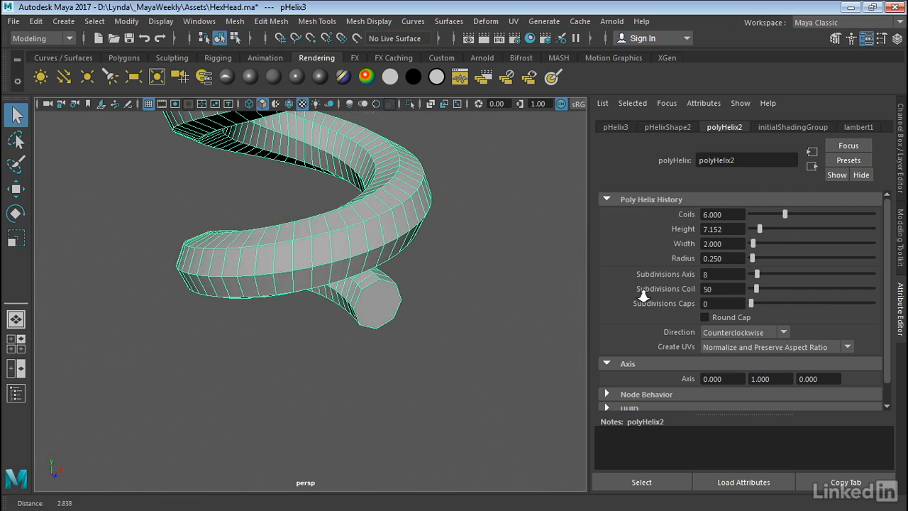
{"action": "left_click_drag", "start_coordinate": [397, 300], "coordinate": [520, 305], "text": "alt"}
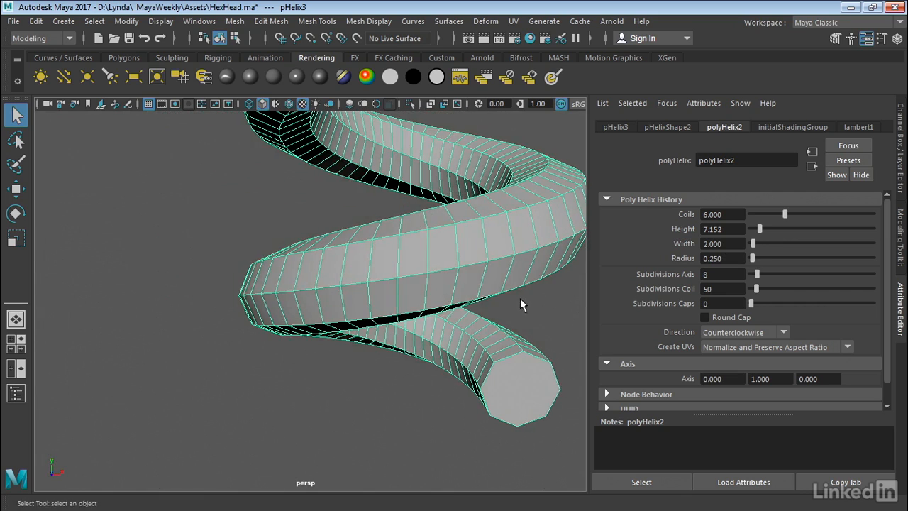
{"action": "middle_click_drag", "start_coordinate": [521, 305], "coordinate": [312, 278], "text": "alt"}
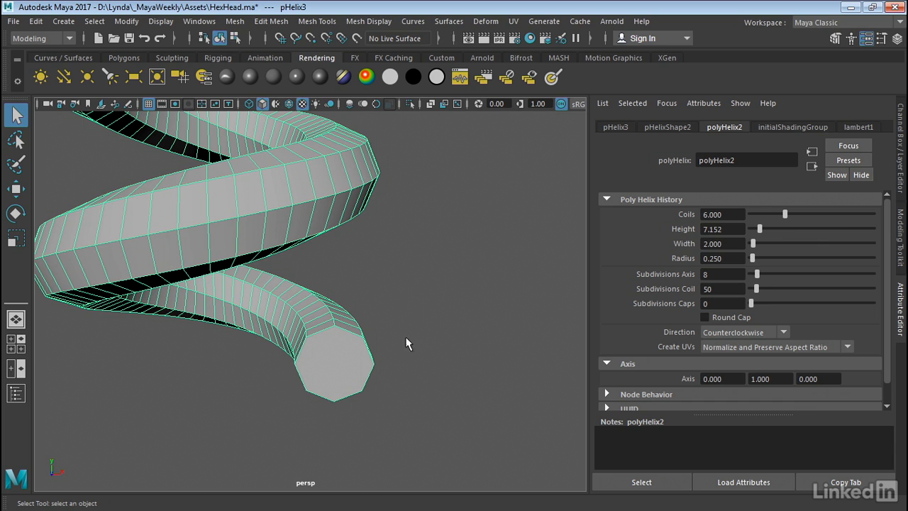
{"action": "mouse_move", "coordinate": [759, 275]}
{"action": "left_mouse_down"}
{"action": "mouse_move", "coordinate": [777, 274]}
{"action": "mouse_move", "coordinate": [758, 275]}
{"action": "left_mouse_up"}
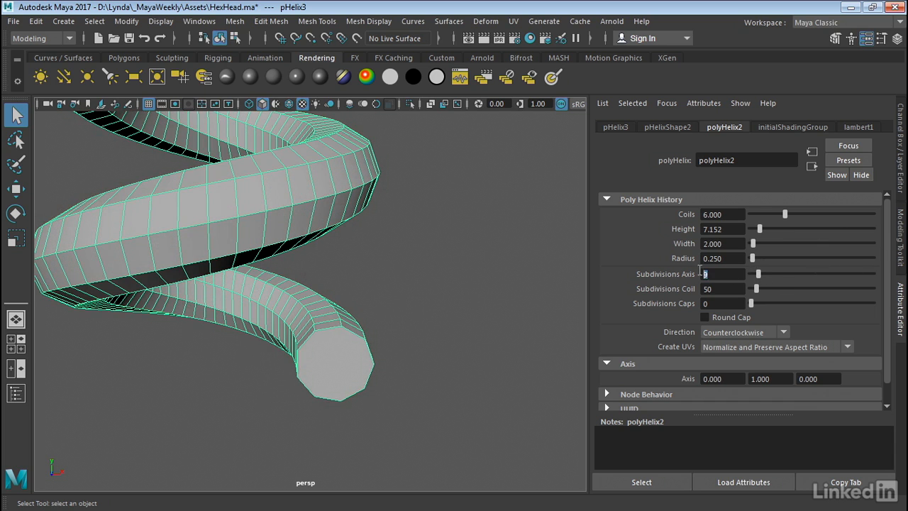
{"action": "key", "text": "Return"}
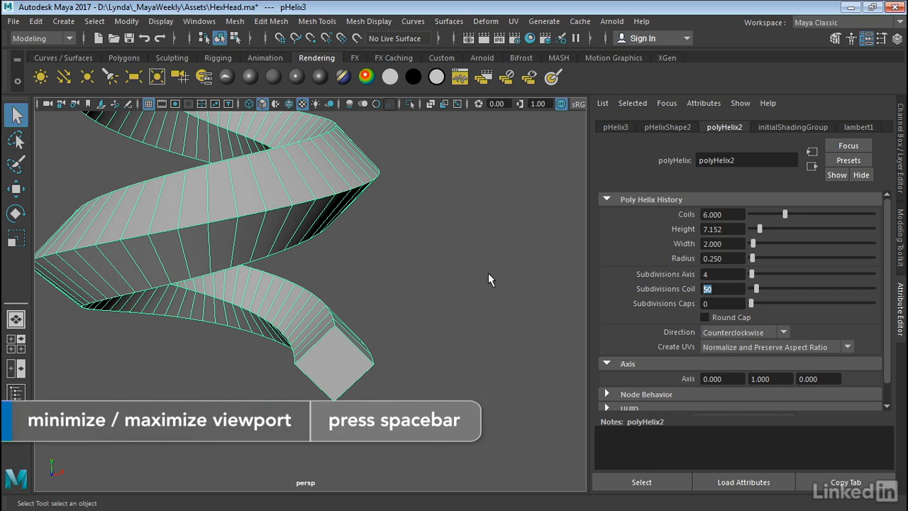
- Display all four views and reduce the helix's coil subdivisions to 18
{"action": "key", "text": "space"}
{"action": "right_click_drag", "start_coordinate": [163, 198], "coordinate": [237, 203], "text": "alt"}
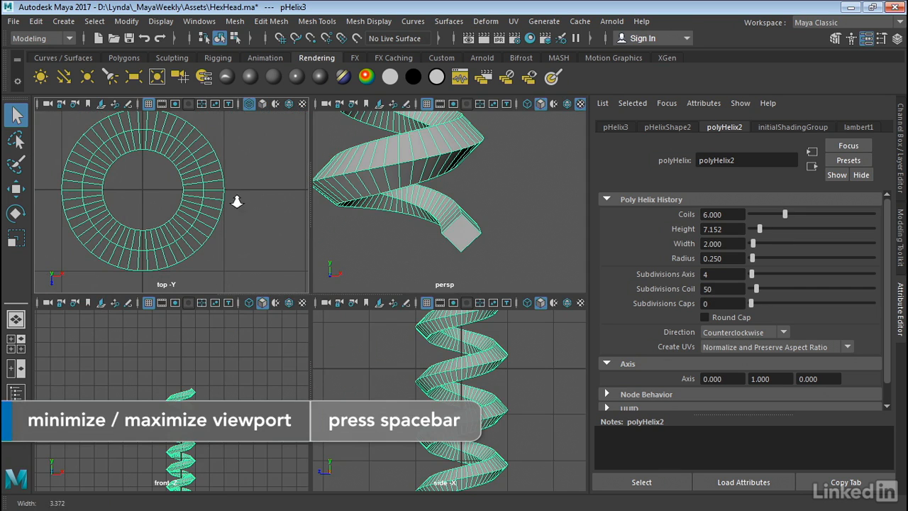
{"action": "left_click_drag", "start_coordinate": [757, 288], "coordinate": [693, 293]}
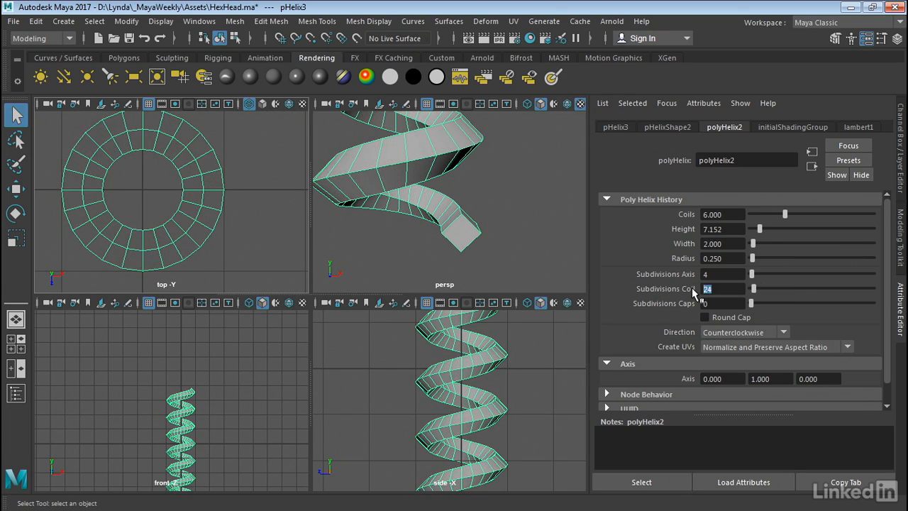
{"action": "key", "text": "Return"}
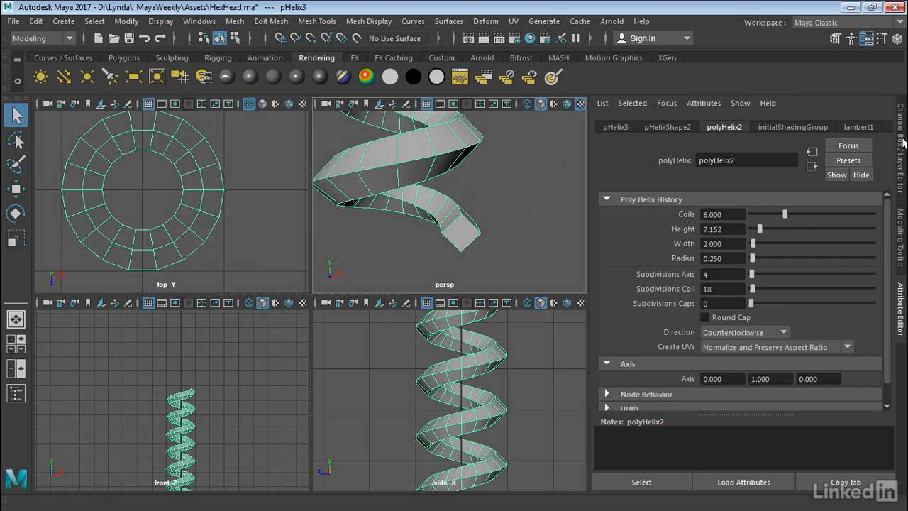
- Delete the square cap face at the lower end of the helix in the maximized perspective view
{"action": "left_click", "coordinate": [901, 144]}
{"action": "key", "text": "space"}
{"action": "right_click_drag", "start_coordinate": [547, 196], "coordinate": [153, 191], "text": "alt"}
{"action": "left_click_drag", "start_coordinate": [152, 191], "coordinate": [257, 300], "text": "alt"}
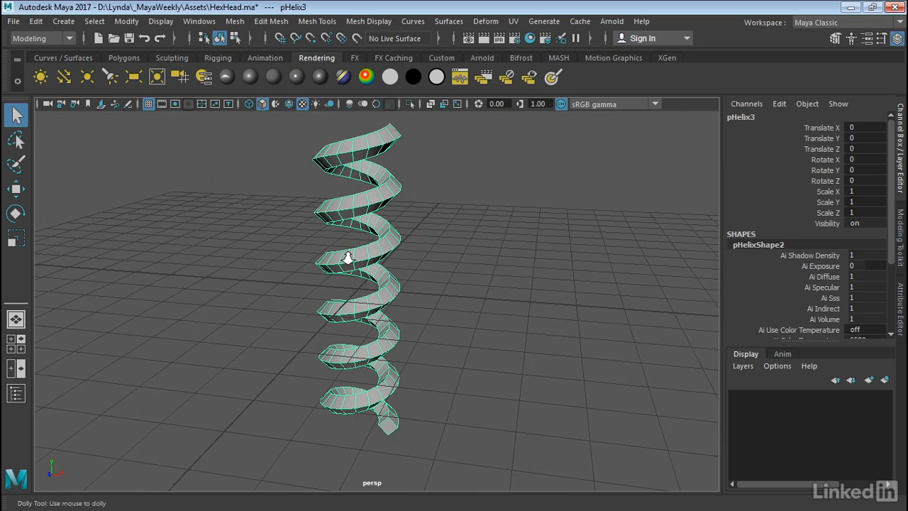
{"action": "right_click_drag", "start_coordinate": [348, 258], "coordinate": [512, 318], "text": "alt"}
{"action": "left_click_drag", "start_coordinate": [512, 322], "coordinate": [529, 245], "text": "alt"}
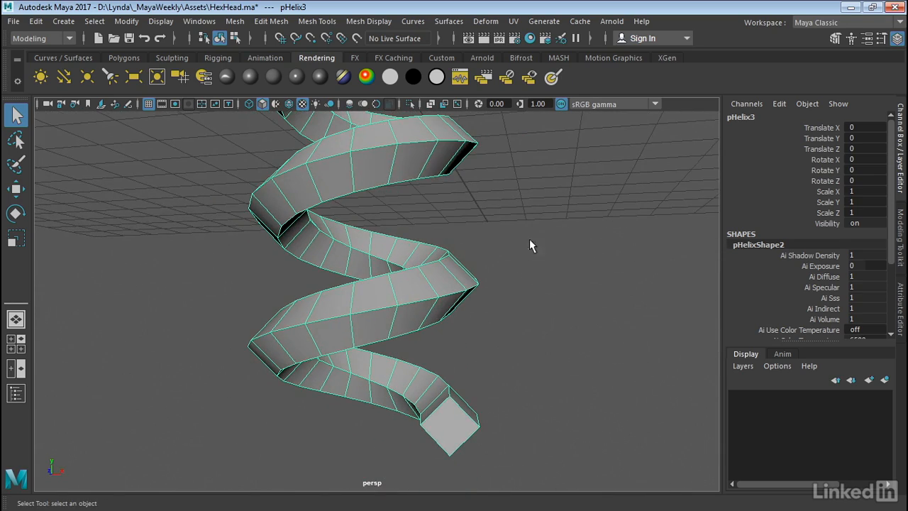
{"action": "right_click", "coordinate": [393, 362]}
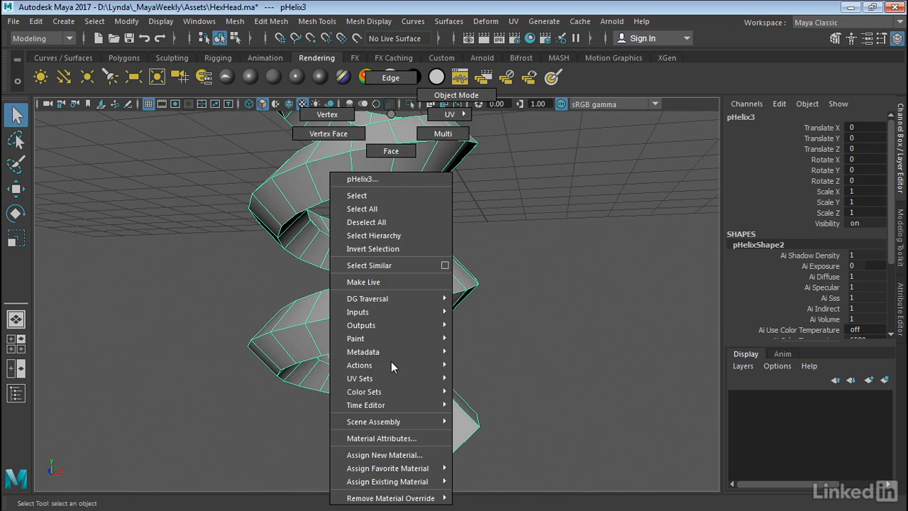
{"action": "left_click", "coordinate": [396, 152]}
{"action": "left_click", "coordinate": [451, 425]}
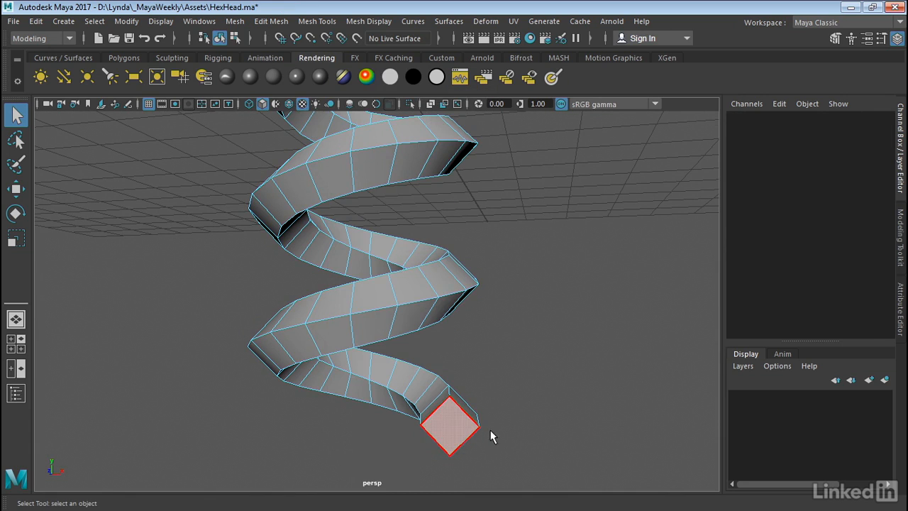
{"action": "left_click", "coordinate": [444, 429]}
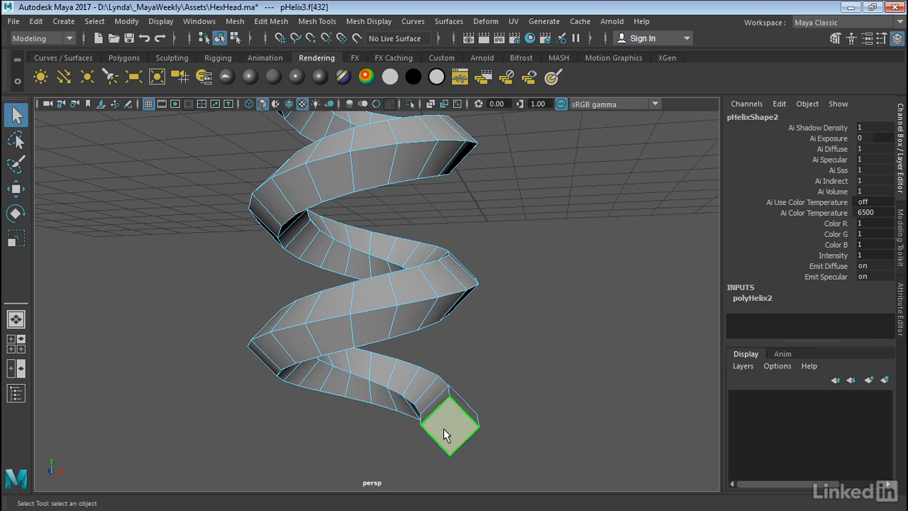
{"action": "key", "text": "Delete"}
- Delete the square cap face at the upper end of the helix
{"action": "middle_click_drag", "start_coordinate": [616, 250], "coordinate": [586, 404], "text": "alt"}
{"action": "right_click_drag", "start_coordinate": [585, 404], "coordinate": [388, 187], "text": "alt"}
{"action": "middle_click_drag", "start_coordinate": [528, 145], "coordinate": [531, 327], "text": "alt"}
{"action": "left_click_drag", "start_coordinate": [532, 327], "coordinate": [305, 327], "text": "alt"}
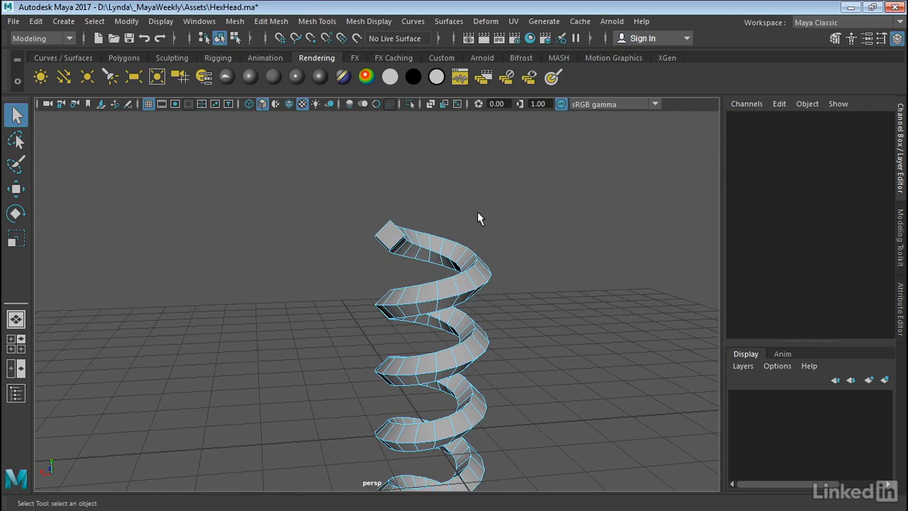
{"action": "left_click", "coordinate": [388, 235]}
{"action": "left_click_drag", "start_coordinate": [625, 217], "coordinate": [576, 261], "text": "alt"}
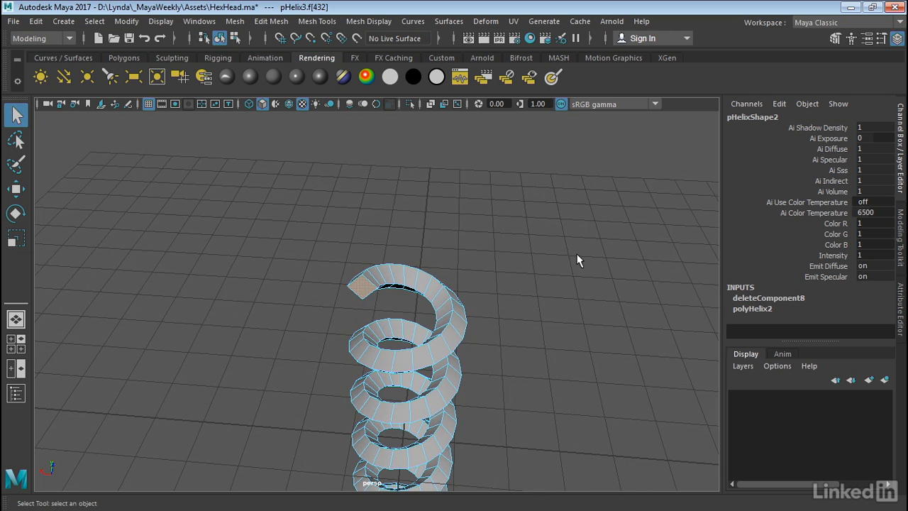
{"action": "key", "text": "Delete"}
- Delete the two strips of faces on the inner side of the helix along its full length
{"action": "right_click_drag", "start_coordinate": [274, 246], "coordinate": [572, 237], "text": "alt"}
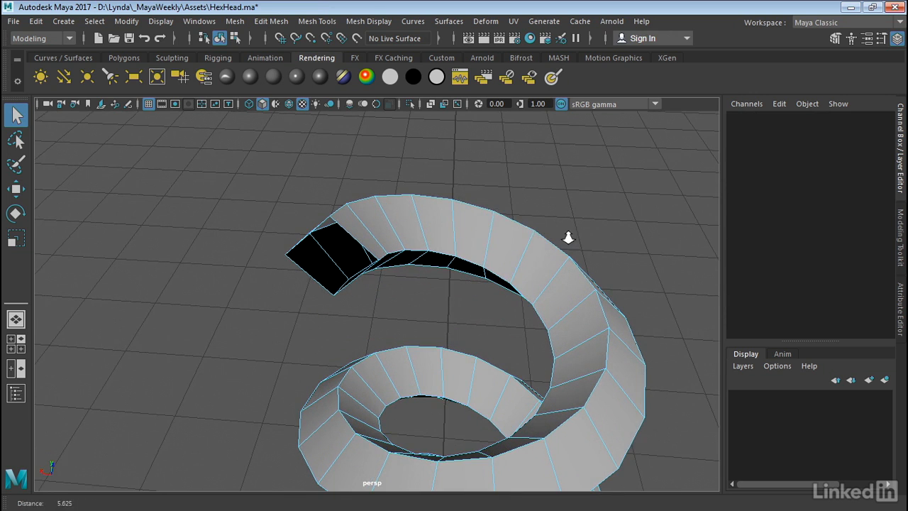
{"action": "left_click", "coordinate": [475, 240]}
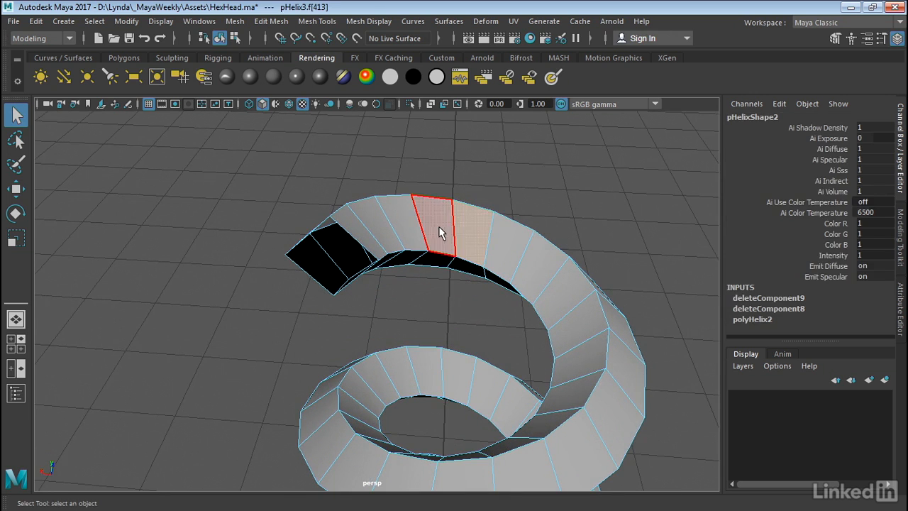
{"action": "double_click", "coordinate": [501, 236]}
{"action": "mouse_move", "coordinate": [643, 229]}
{"action": "left_mouse_down", "text": "alt"}
{"action": "mouse_move", "coordinate": [619, 233]}
{"action": "mouse_move", "coordinate": [612, 197]}
{"action": "mouse_move", "coordinate": [643, 219]}
{"action": "left_mouse_up", "text": "alt"}
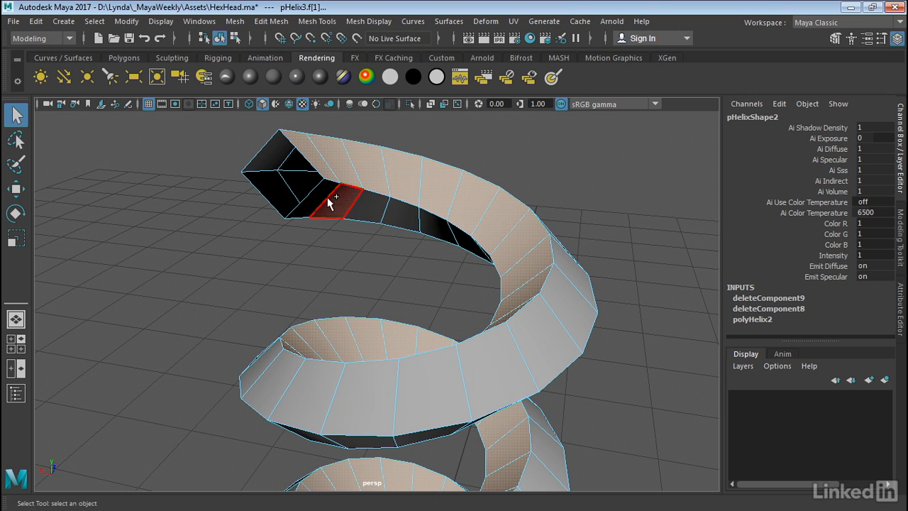
{"action": "double_click", "coordinate": [365, 205], "text": "shift"}
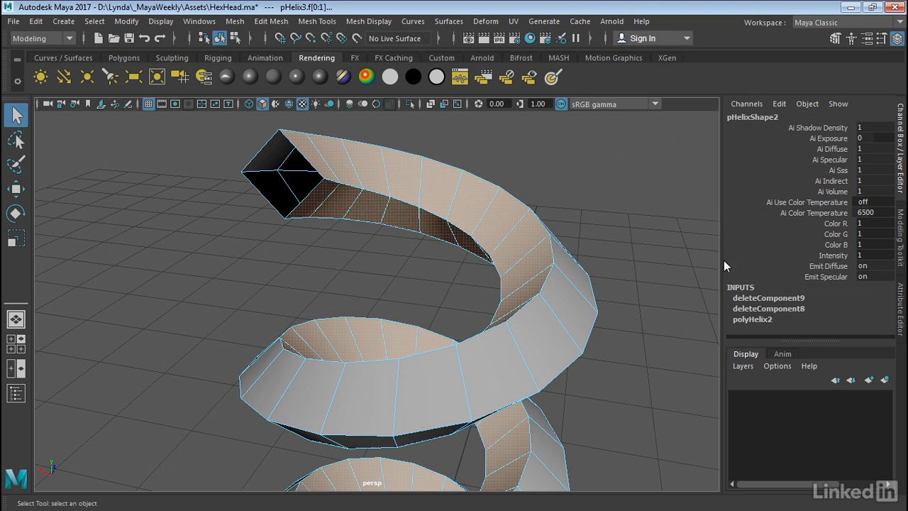
{"action": "right_click_drag", "start_coordinate": [707, 263], "coordinate": [300, 252], "text": "alt"}
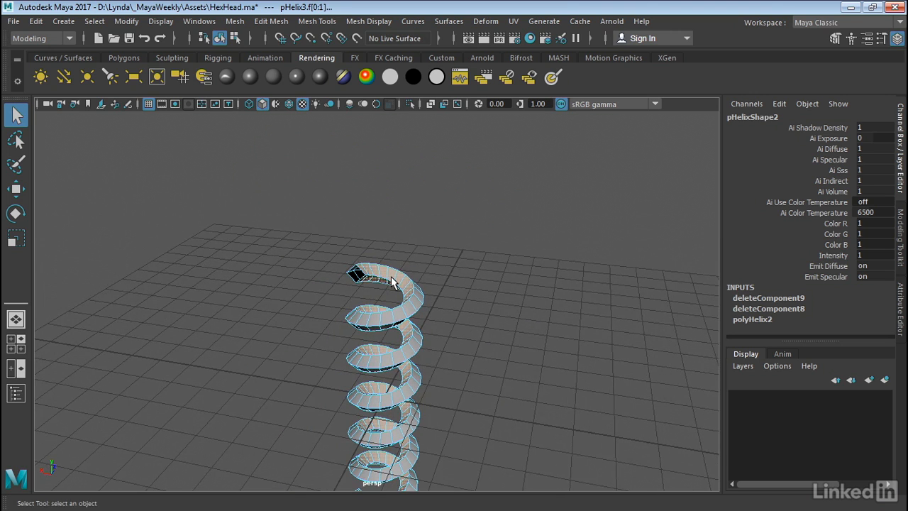
{"action": "left_click_drag", "start_coordinate": [391, 276], "coordinate": [290, 235], "text": "alt"}
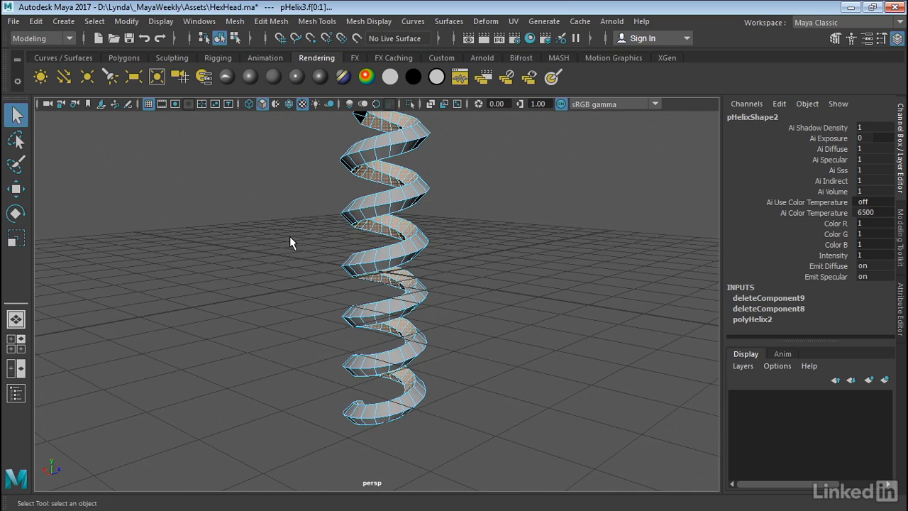
{"action": "left_click", "coordinate": [289, 242]}
{"action": "mouse_move", "coordinate": [459, 258]}
{"action": "left_mouse_down", "text": "alt"}
{"action": "mouse_move", "coordinate": [443, 261]}
{"action": "mouse_move", "coordinate": [463, 247]}
{"action": "left_mouse_up", "text": "alt"}
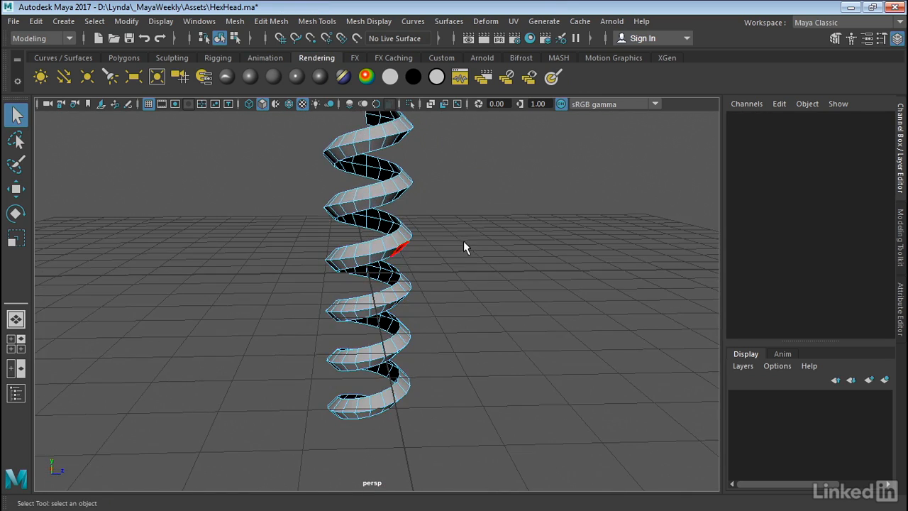
- Bridge one pair of facing inner border edges between the first two coils at the helix's upper end
{"action": "left_click_drag", "start_coordinate": [483, 211], "coordinate": [276, 233], "text": "alt"}
{"action": "middle_click_drag", "start_coordinate": [315, 224], "coordinate": [308, 286], "text": "alt"}
{"action": "right_click_drag", "start_coordinate": [309, 284], "coordinate": [449, 224], "text": "alt"}
{"action": "left_click_drag", "start_coordinate": [471, 154], "coordinate": [510, 227], "text": "alt"}
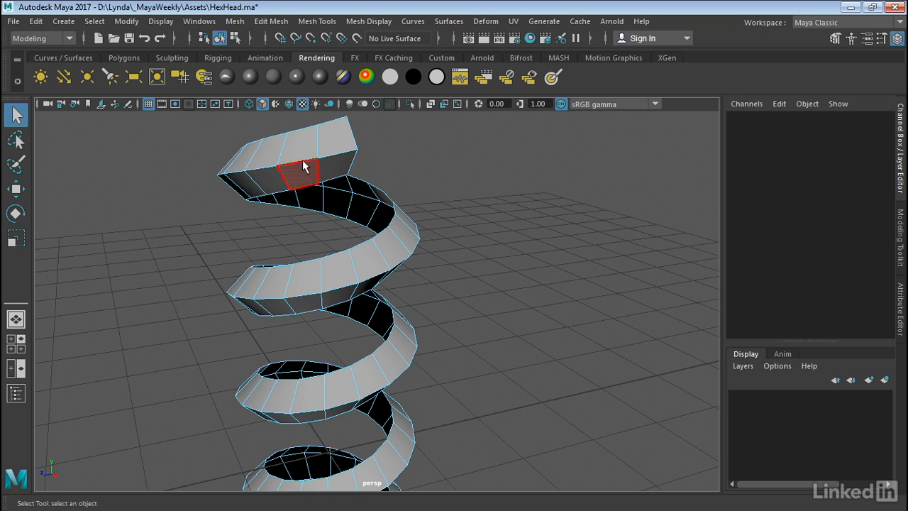
{"action": "right_click_drag", "start_coordinate": [302, 166], "coordinate": [305, 78]}
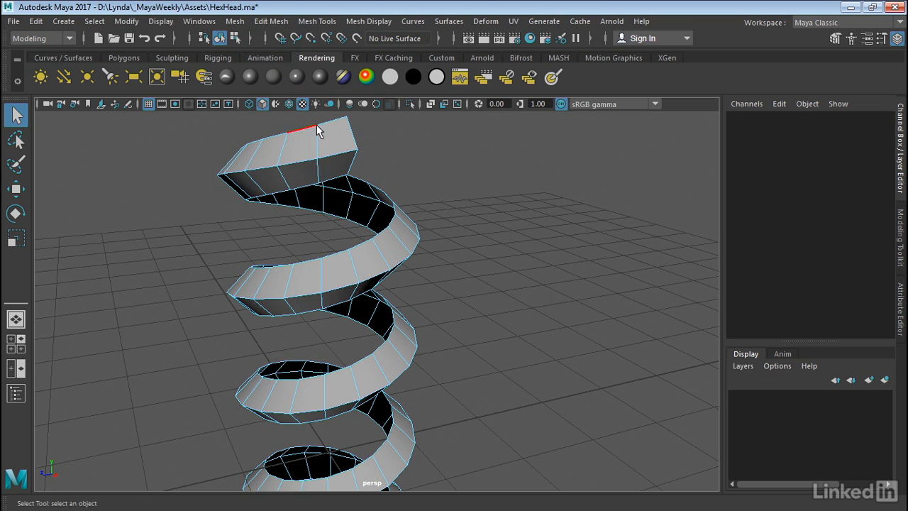
{"action": "left_click", "coordinate": [336, 178]}
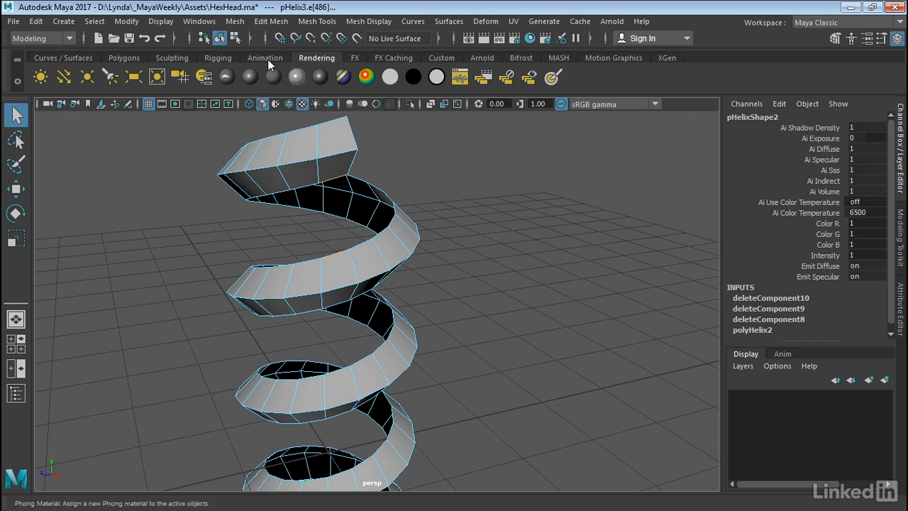
{"action": "left_click", "coordinate": [227, 22]}
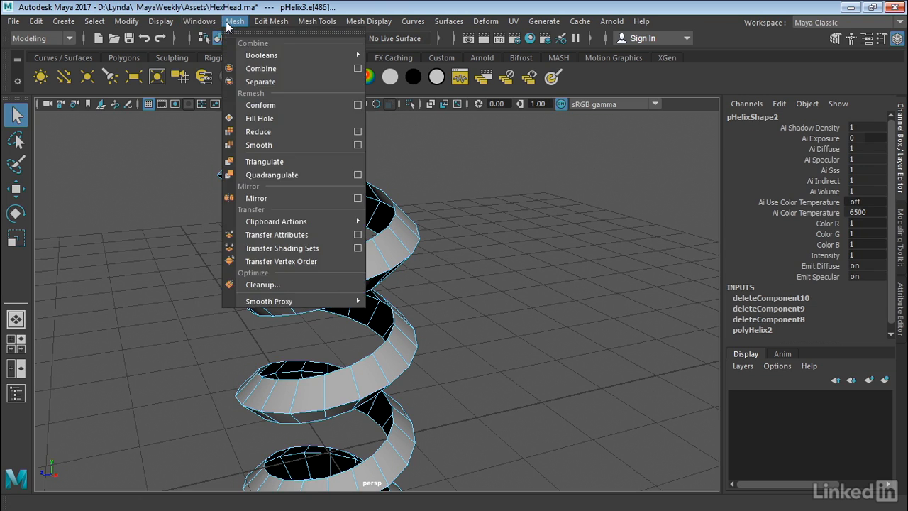
{"action": "mouse_move", "coordinate": [271, 21]}
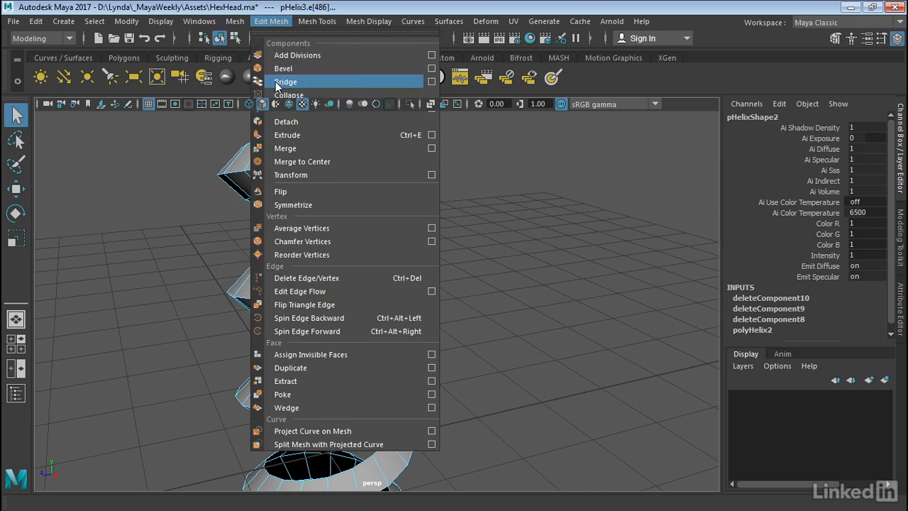
{"action": "left_click", "coordinate": [278, 82]}
{"action": "left_click", "coordinate": [560, 281]}
- Bridge one pair of facing inner border edges between the last two coils at the helix's lower end
{"action": "middle_click_drag", "start_coordinate": [560, 282], "coordinate": [511, 358], "text": "alt"}
{"action": "left_click_drag", "start_coordinate": [511, 358], "coordinate": [305, 287], "text": "alt"}
{"action": "left_click", "coordinate": [420, 314]}
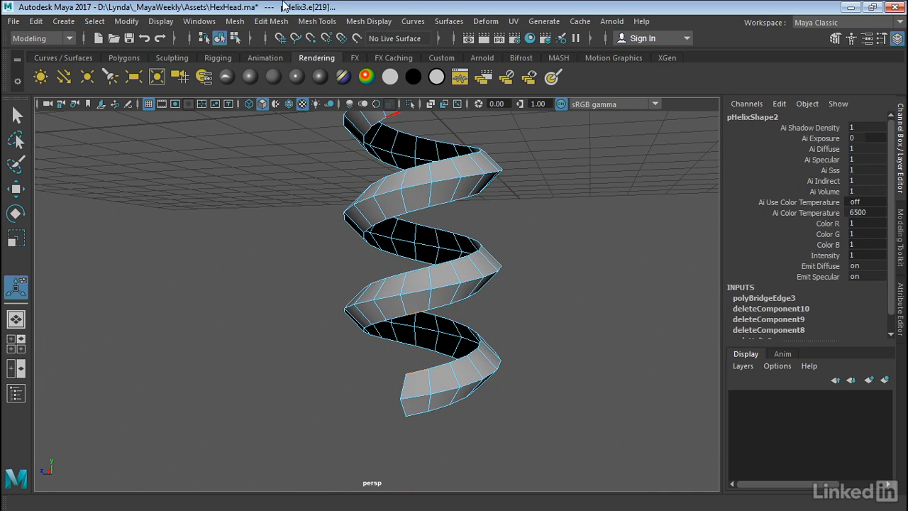
{"action": "left_click", "coordinate": [274, 21]}
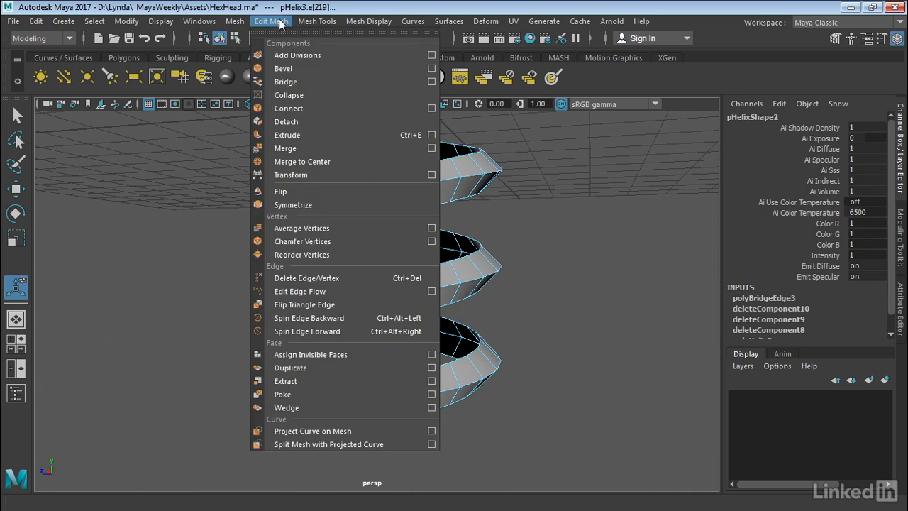
{"action": "left_click", "coordinate": [295, 81]}
{"action": "left_click", "coordinate": [575, 266]}
- Bridge the remaining facing border edges along all coils, leaving the vertical side edges of the two end bridges out of the selection
{"action": "left_click_drag", "start_coordinate": [576, 265], "coordinate": [458, 328], "text": "alt"}
{"action": "right_click_drag", "start_coordinate": [458, 329], "coordinate": [601, 378], "text": "alt"}
{"action": "middle_click_drag", "start_coordinate": [601, 377], "coordinate": [553, 258], "text": "alt"}
{"action": "double_click", "coordinate": [397, 387]}
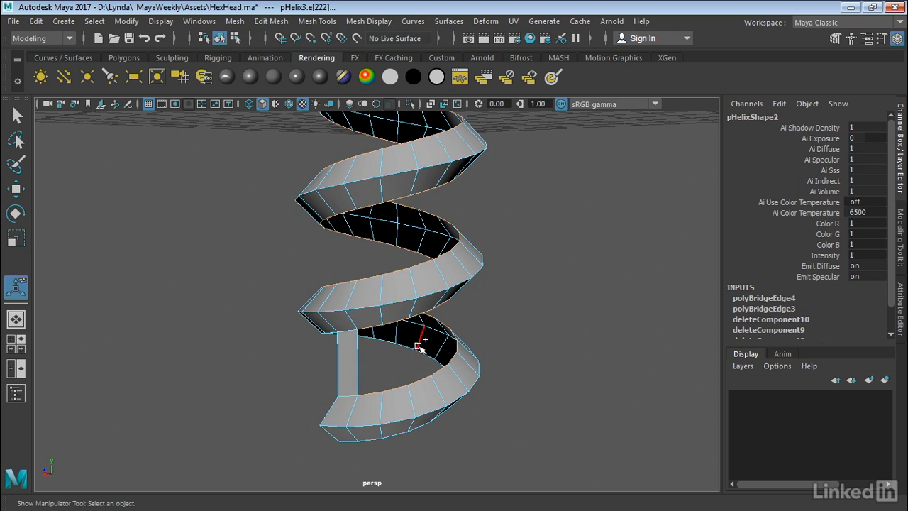
{"action": "right_click_drag", "start_coordinate": [582, 308], "coordinate": [461, 206], "text": "alt"}
{"action": "middle_click_drag", "start_coordinate": [448, 194], "coordinate": [422, 441], "text": "alt"}
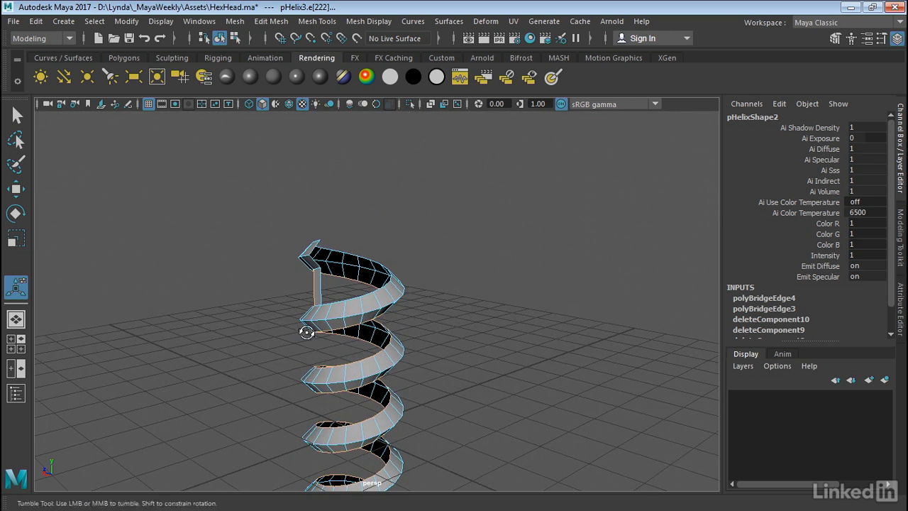
{"action": "left_click_drag", "start_coordinate": [304, 331], "coordinate": [430, 331], "text": "alt"}
{"action": "right_click_drag", "start_coordinate": [430, 331], "coordinate": [694, 314], "text": "alt"}
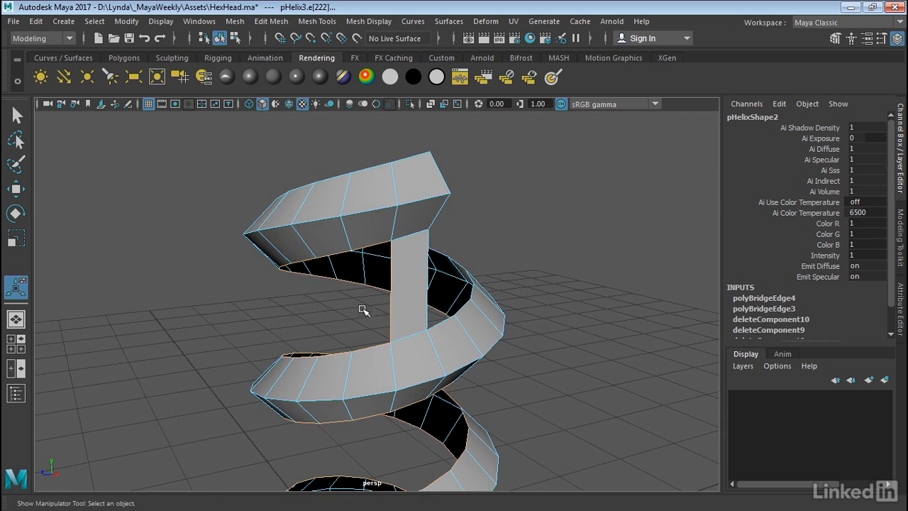
{"action": "left_click", "coordinate": [392, 314], "text": "shift"}
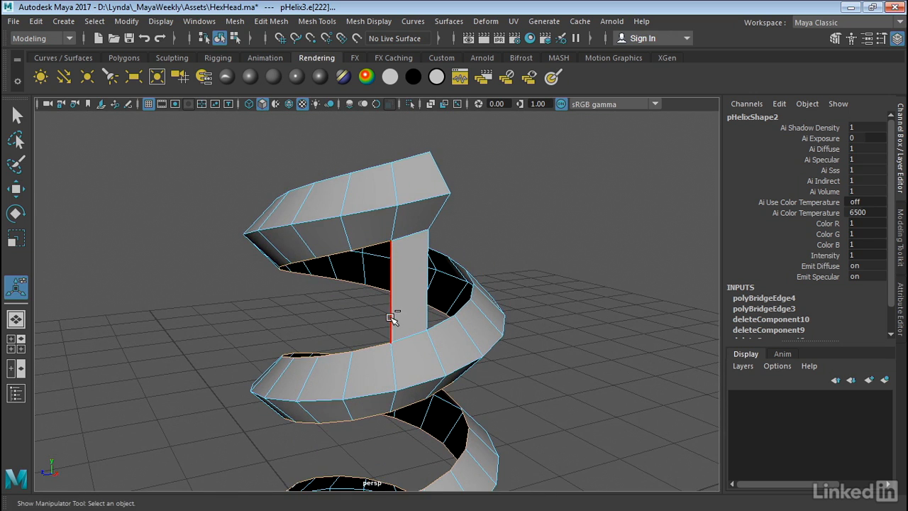
{"action": "left_click", "coordinate": [271, 21]}
{"action": "left_click", "coordinate": [287, 82]}
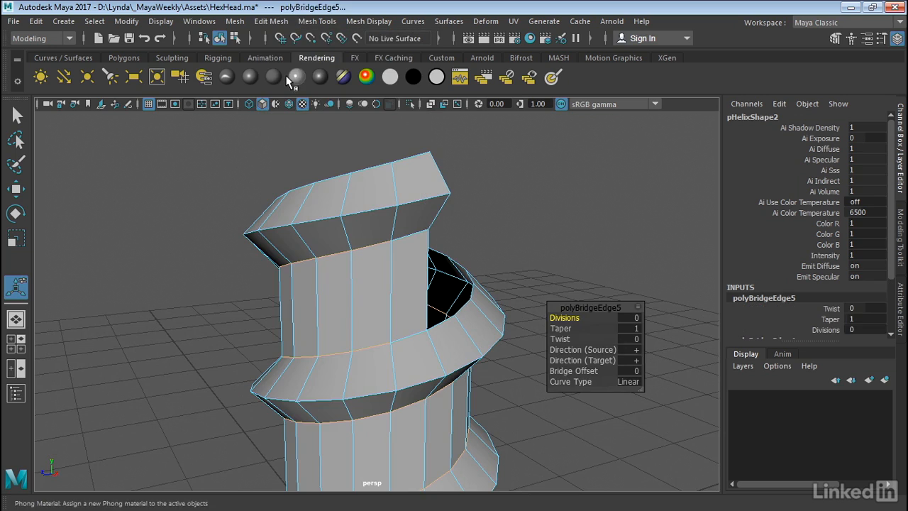
{"action": "left_click", "coordinate": [542, 224]}
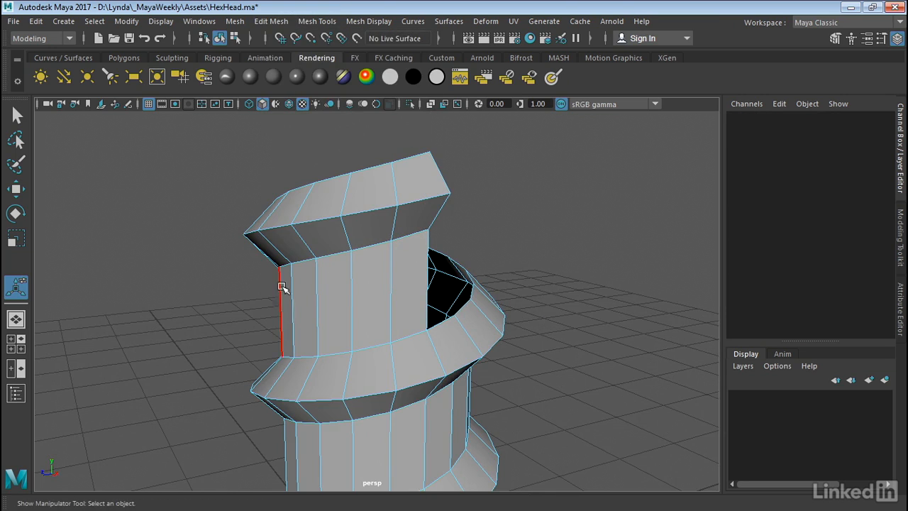
- Return the bridged thread to object mode and select the whole object
{"action": "right_click_drag", "start_coordinate": [572, 364], "coordinate": [387, 405], "text": "alt"}
{"action": "left_click_drag", "start_coordinate": [387, 405], "coordinate": [325, 303], "text": "alt"}
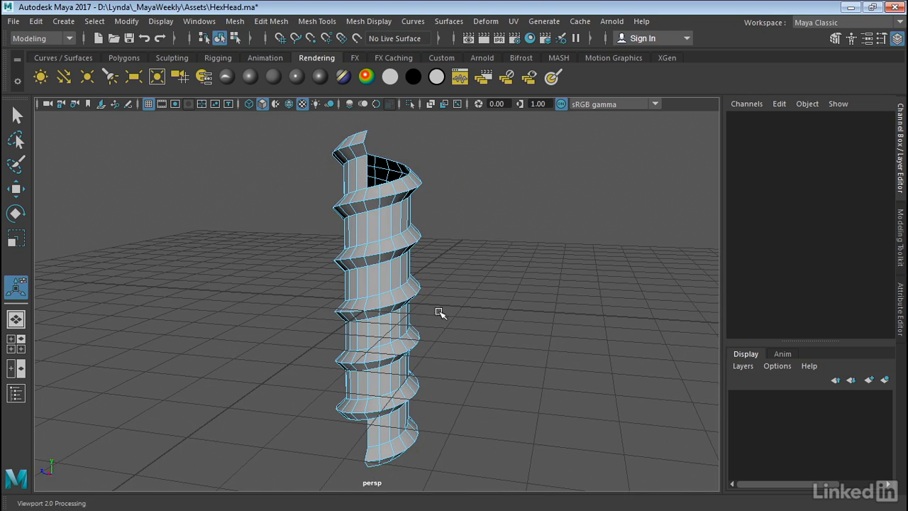
{"action": "left_click_drag", "start_coordinate": [533, 293], "coordinate": [457, 296], "text": "alt"}
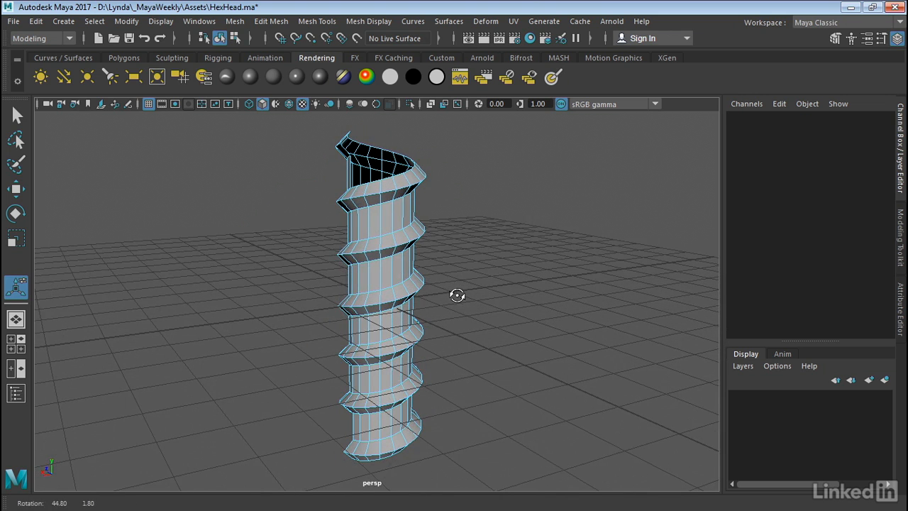
{"action": "right_click_drag", "start_coordinate": [498, 296], "coordinate": [445, 301], "text": "alt"}
{"action": "left_click_drag", "start_coordinate": [447, 301], "coordinate": [448, 302], "text": "alt"}
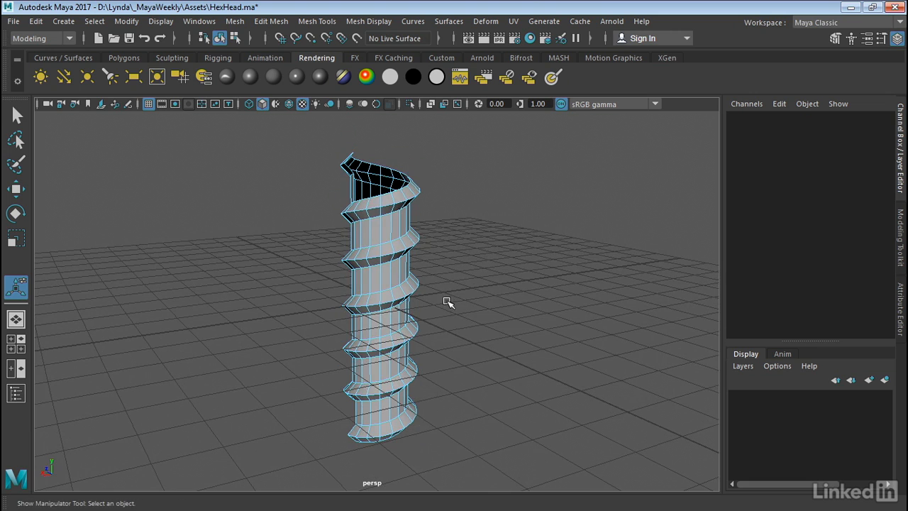
{"action": "left_click", "coordinate": [464, 222]}
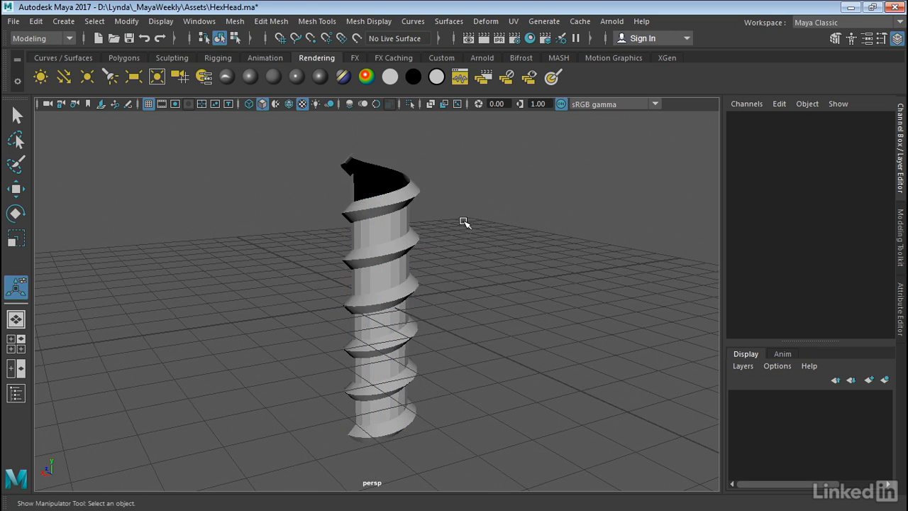
{"action": "left_click", "coordinate": [357, 238]}
{"action": "key", "text": "q"}
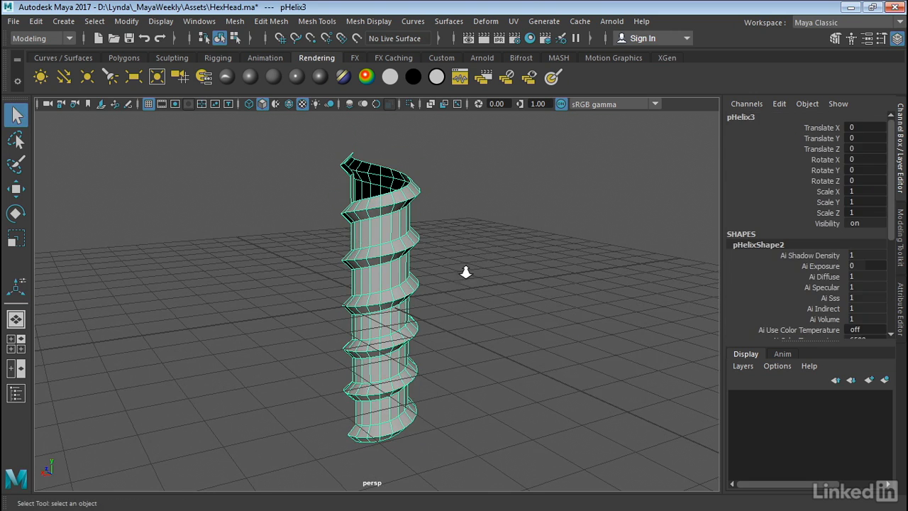
- Open the polyHelix2 construction attributes of the thread
{"action": "left_click_drag", "start_coordinate": [464, 270], "coordinate": [503, 280], "text": "alt"}
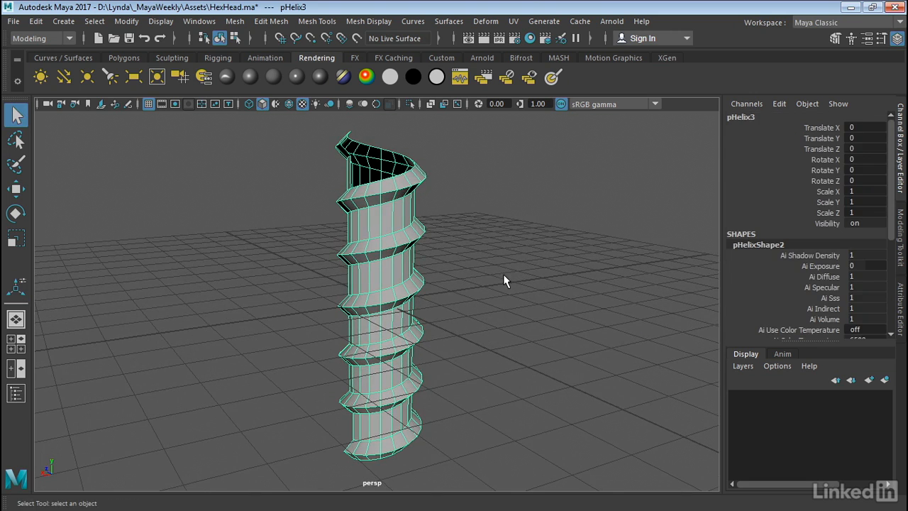
{"action": "left_click", "coordinate": [901, 303]}
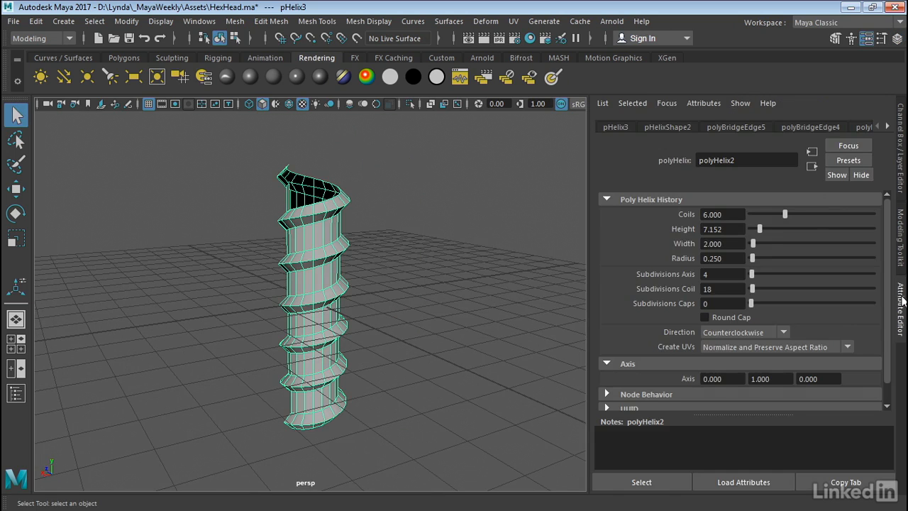
{"action": "left_click", "coordinate": [654, 127]}
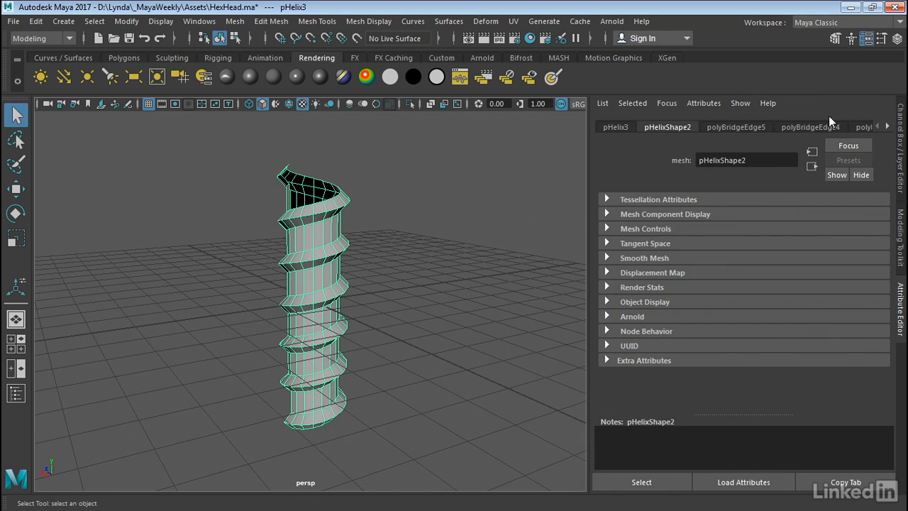
{"action": "left_click", "coordinate": [887, 127]}
{"action": "left_click", "coordinate": [886, 127]}
{"action": "left_click", "coordinate": [886, 128]}
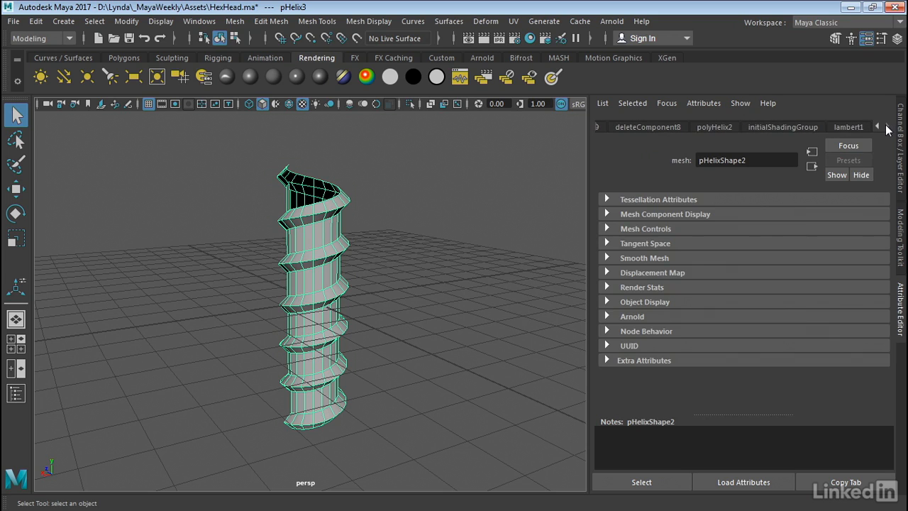
{"action": "left_click", "coordinate": [718, 127]}
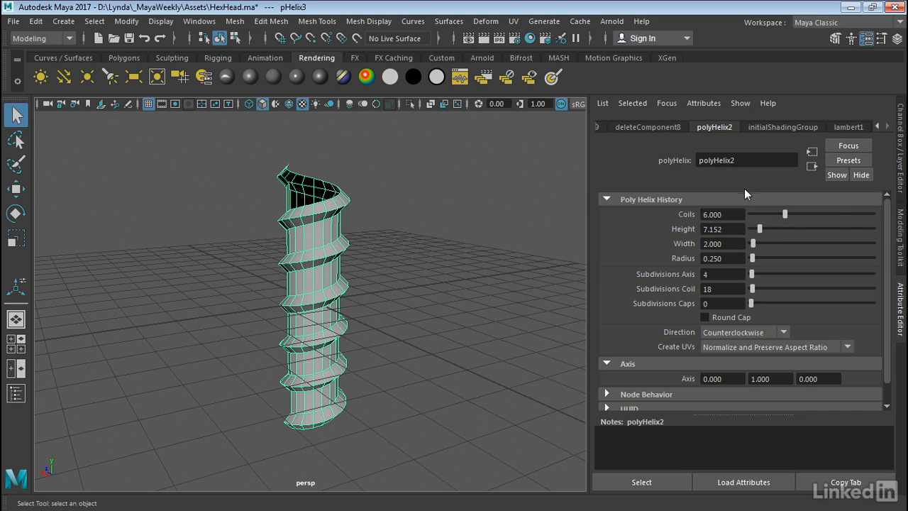
- Reduce the helix's height to 3.5
{"action": "left_click_drag", "start_coordinate": [760, 231], "coordinate": [756, 228]}
{"action": "right_click_drag", "start_coordinate": [215, 317], "coordinate": [502, 287], "text": "alt"}
{"action": "left_click_drag", "start_coordinate": [755, 228], "coordinate": [756, 232]}
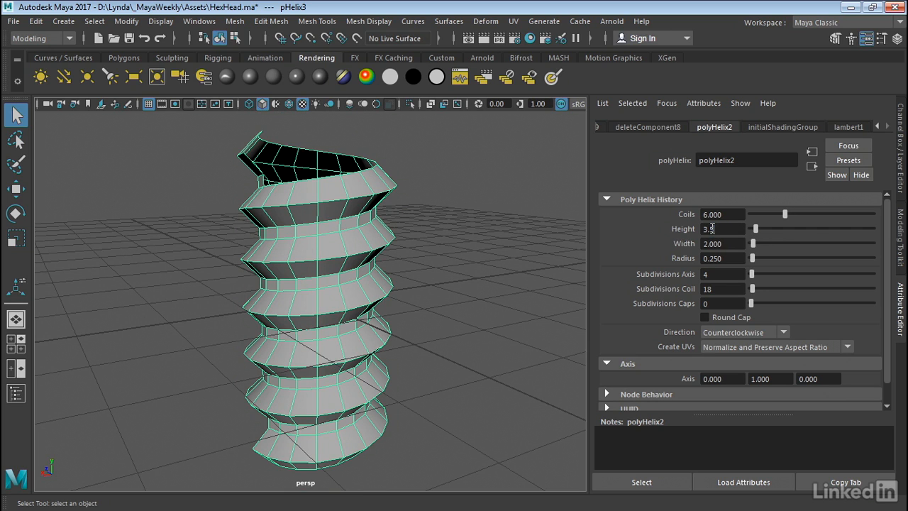
{"action": "key", "text": "Return"}
- Set the helix's height to 3.25 to tighten the spacing between the threads
{"action": "right_click_drag", "start_coordinate": [432, 246], "coordinate": [482, 235], "text": "alt"}
{"action": "left_click_drag", "start_coordinate": [483, 235], "coordinate": [482, 231], "text": "alt"}
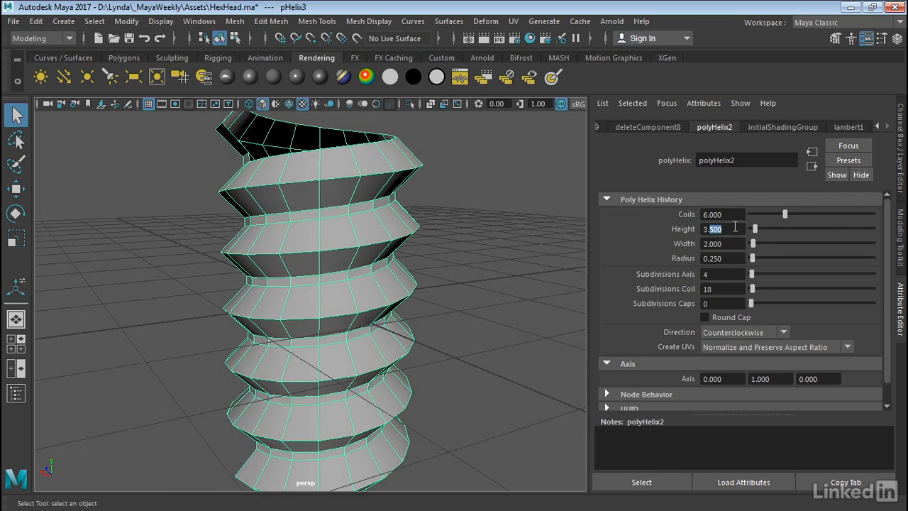
{"action": "left_click", "coordinate": [733, 226]}
{"action": "type", "text": "3.25"}
{"action": "key", "text": "Return"}
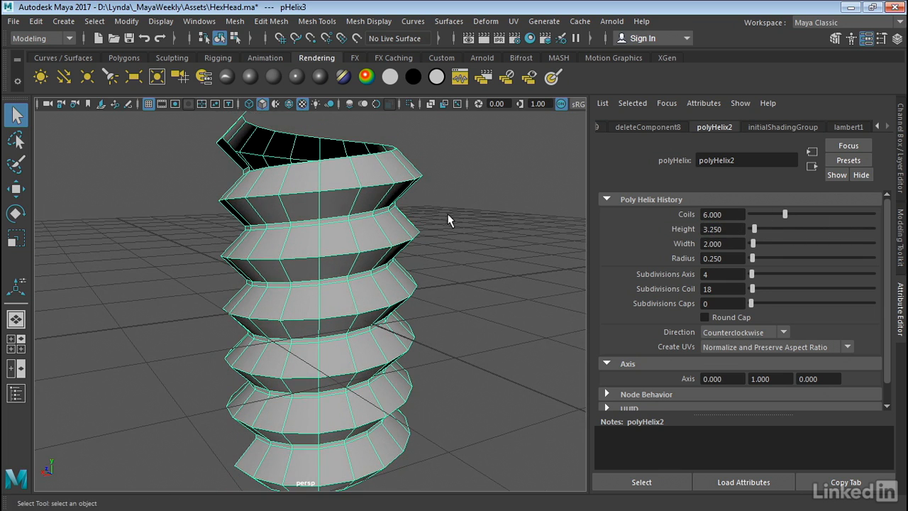
- Bevel the spiral edge loop along the thread's outer crest with a fraction of 0.1
{"action": "right_click_drag", "start_coordinate": [363, 225], "coordinate": [524, 231], "text": "alt"}
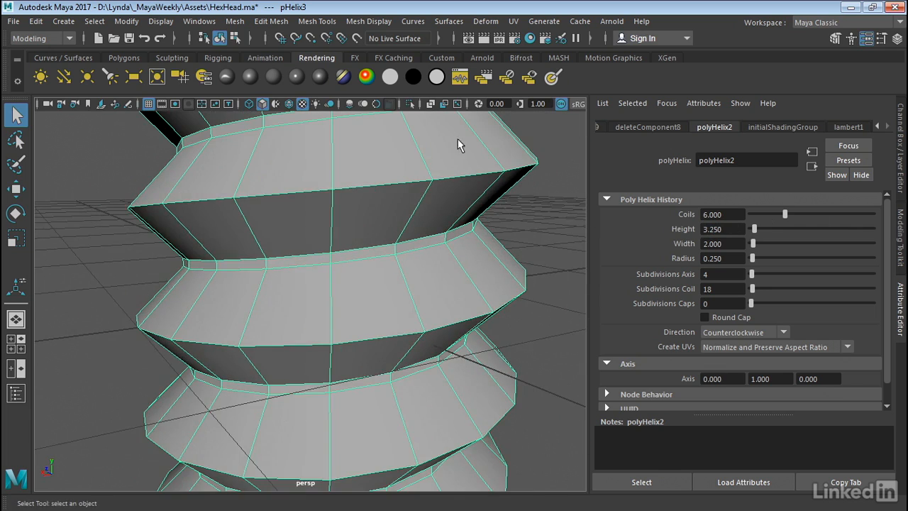
{"action": "middle_click_drag", "start_coordinate": [469, 129], "coordinate": [487, 187], "text": "alt"}
{"action": "right_click_drag", "start_coordinate": [365, 207], "coordinate": [380, 149], "text": "alt"}
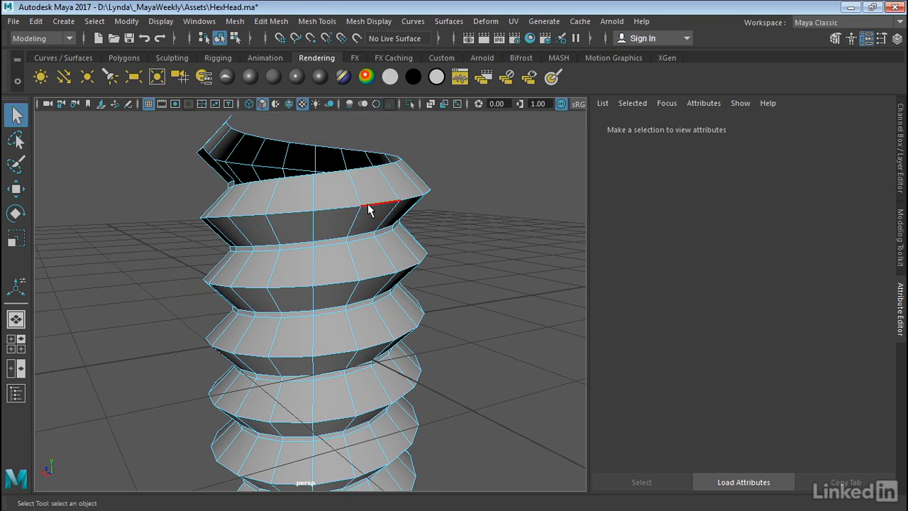
{"action": "double_click", "coordinate": [369, 208]}
{"action": "left_click_drag", "start_coordinate": [477, 213], "coordinate": [476, 235], "text": "alt"}
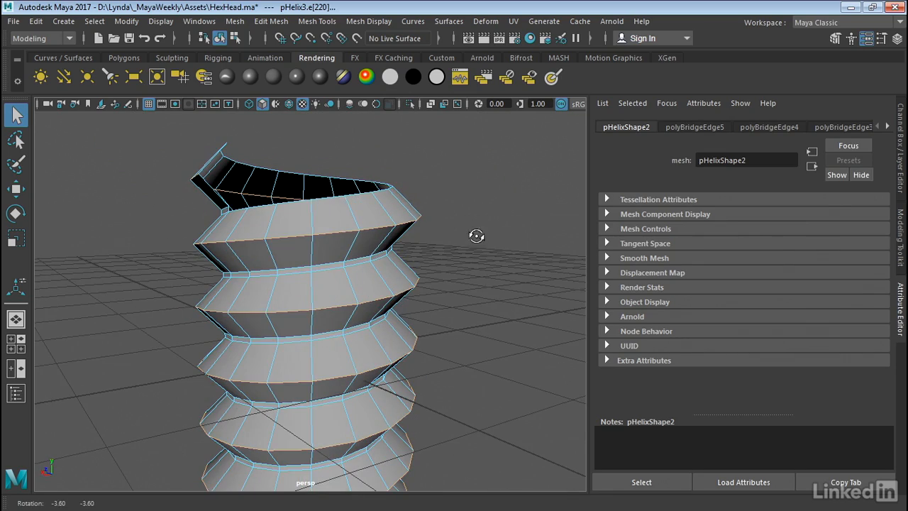
{"action": "left_click", "coordinate": [272, 22]}
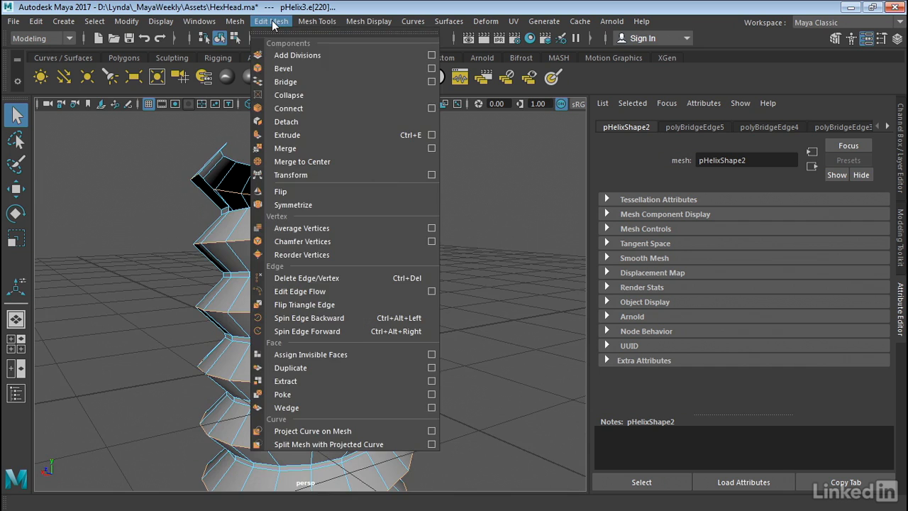
{"action": "left_click", "coordinate": [284, 69]}
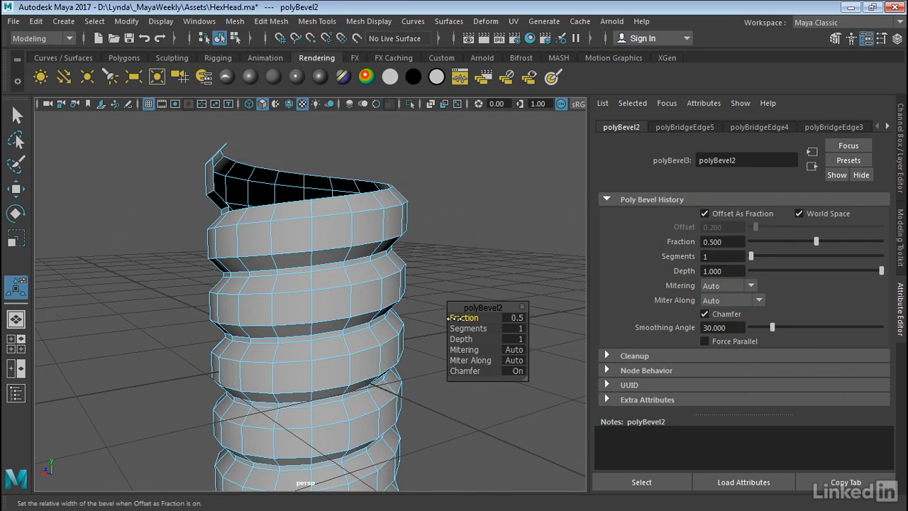
{"action": "left_click_drag", "start_coordinate": [454, 318], "coordinate": [447, 319]}
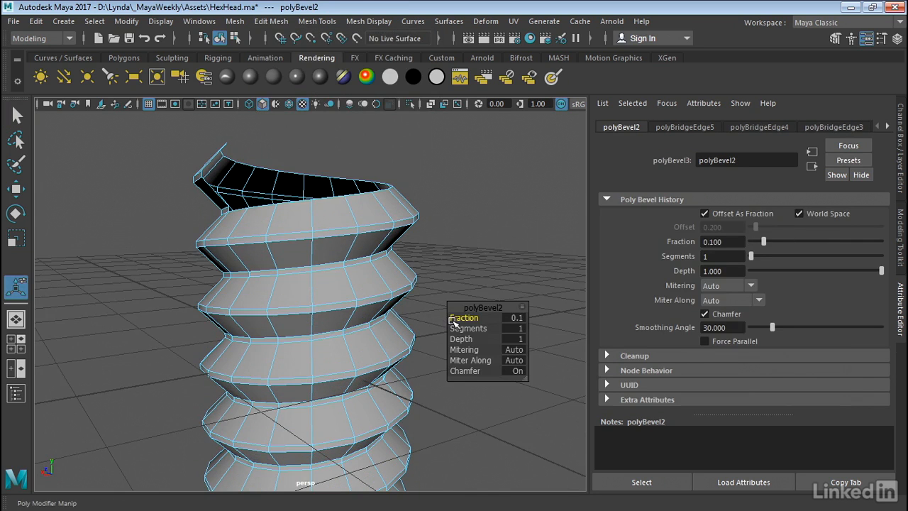
{"action": "scroll", "coordinate": [466, 229], "scroll_direction": "up", "scroll_amount": 3}
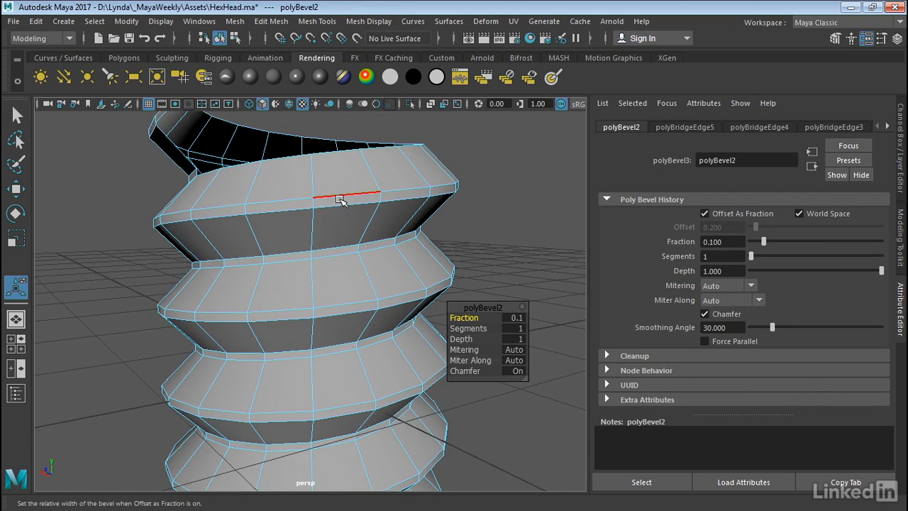
{"action": "left_click", "coordinate": [512, 269]}
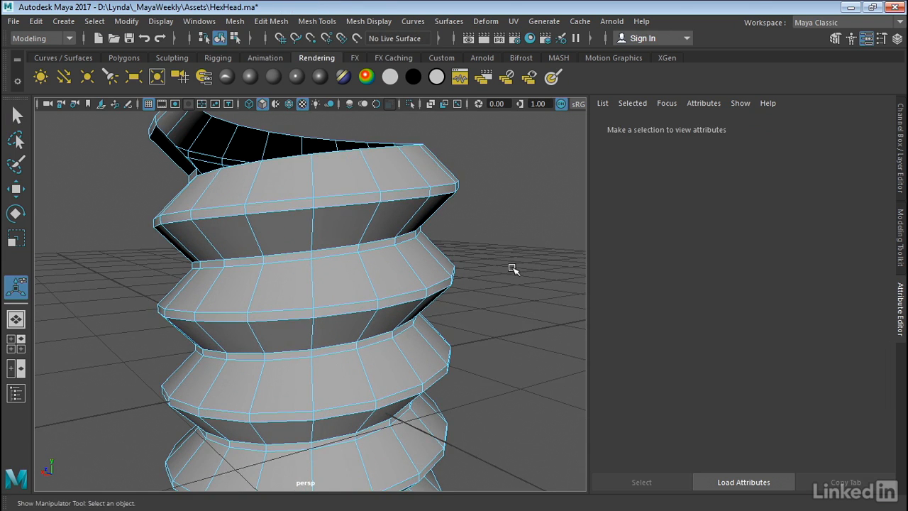
- Return the beveled thread to object mode and clear the selection
{"action": "right_click_drag", "start_coordinate": [512, 269], "coordinate": [385, 265], "text": "alt"}
{"action": "middle_click_drag", "start_coordinate": [385, 265], "coordinate": [389, 149], "text": "alt"}
{"action": "right_click_drag", "start_coordinate": [389, 149], "coordinate": [343, 228], "text": "alt"}
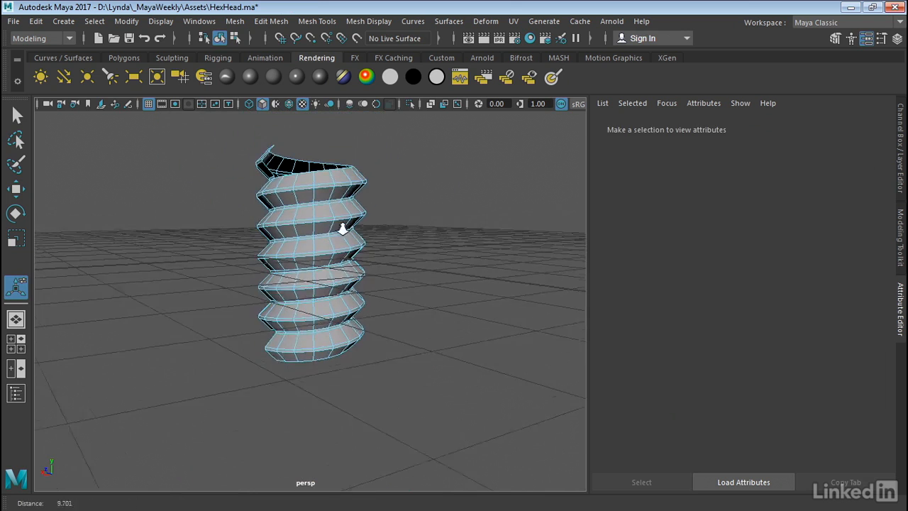
{"action": "left_click_drag", "start_coordinate": [342, 229], "coordinate": [421, 239], "text": "alt"}
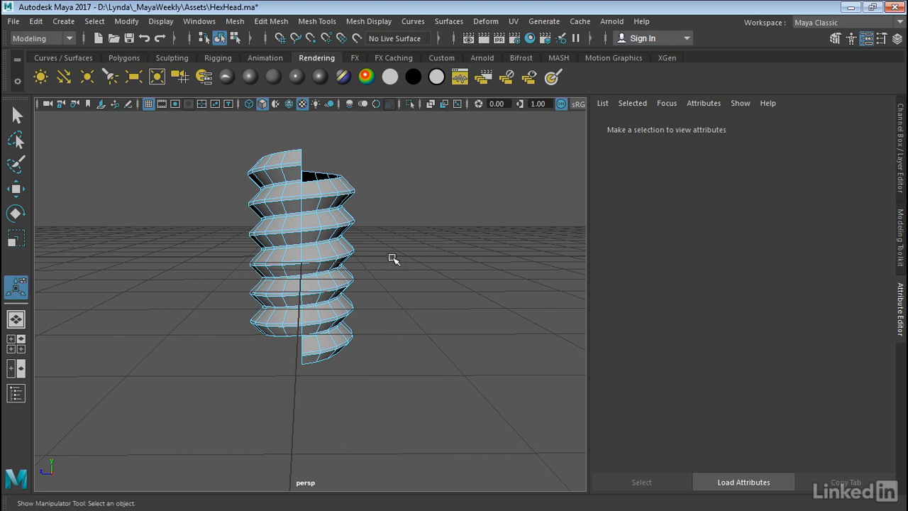
{"action": "left_click_drag", "start_coordinate": [328, 320], "coordinate": [330, 221], "text": "alt"}
{"action": "left_click_drag", "start_coordinate": [333, 284], "coordinate": [332, 347], "text": "alt"}
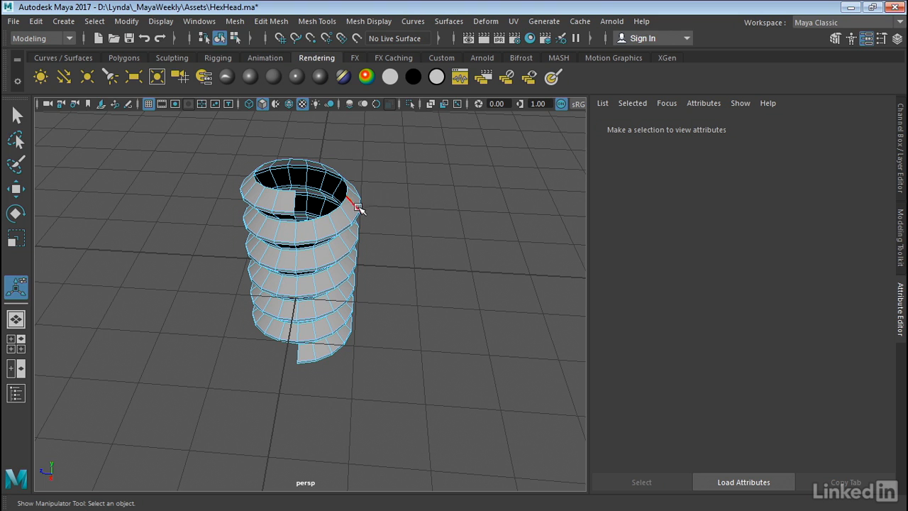
{"action": "right_click_drag", "start_coordinate": [357, 205], "coordinate": [432, 99]}
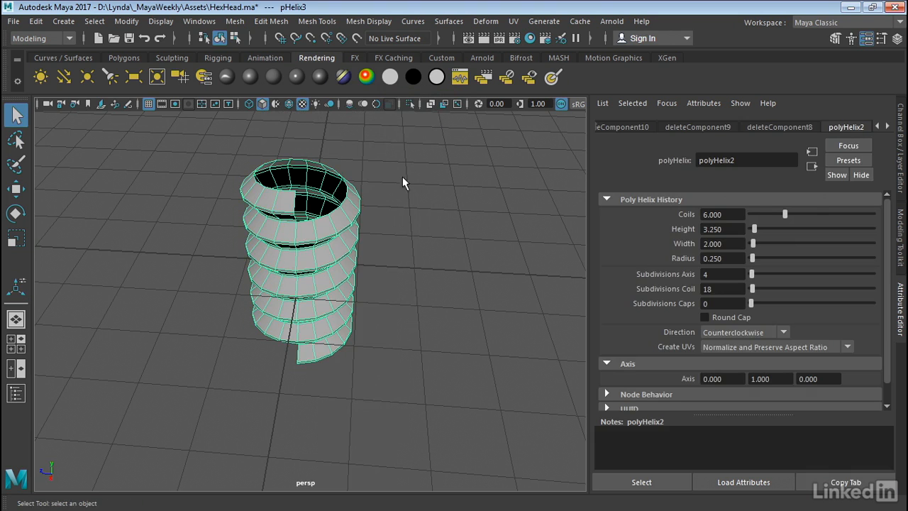
{"action": "left_click", "coordinate": [416, 211]}
- In the top view, create a polygon cylinder with radius 1, height 2, 18 axis divisions, 1 height division and 3 cap divisions
{"action": "key", "text": "space"}
{"action": "key", "text": "space"}
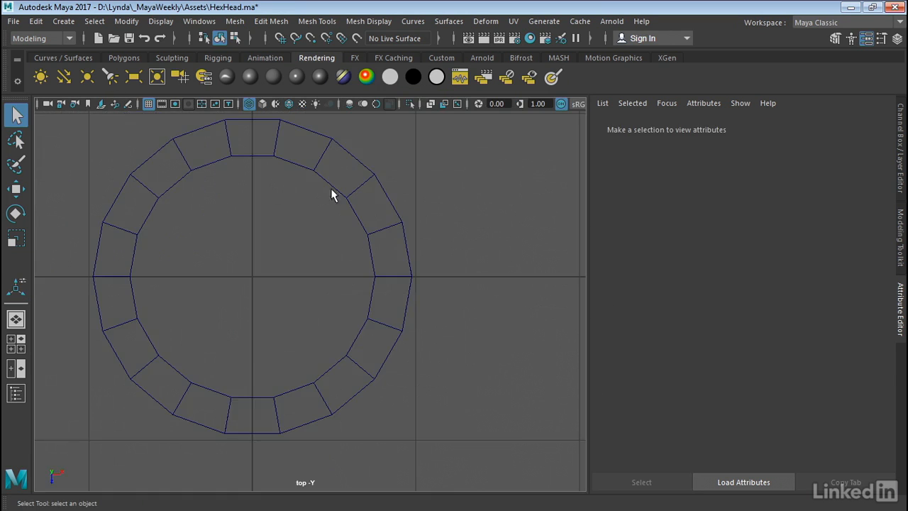
{"action": "right_click_drag", "start_coordinate": [330, 189], "coordinate": [312, 186], "text": "alt"}
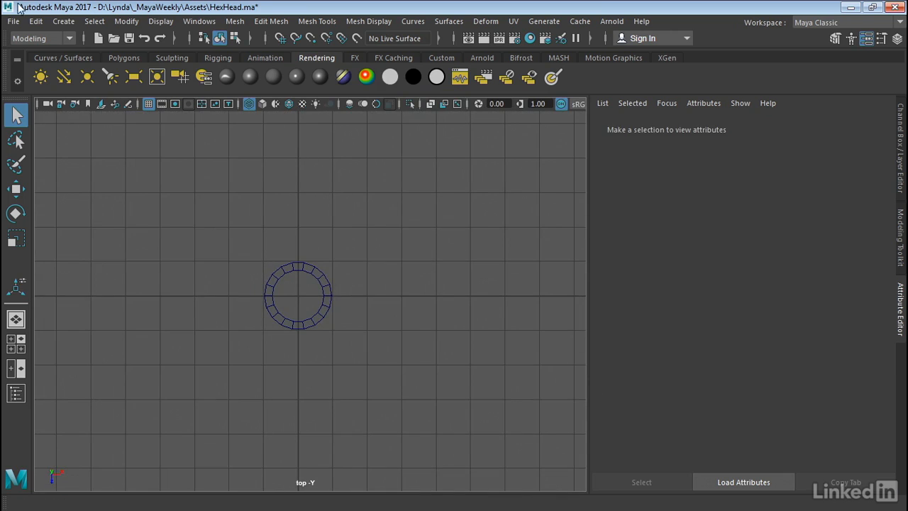
{"action": "left_click", "coordinate": [63, 22]}
{"action": "mouse_move", "coordinate": [130, 71]}
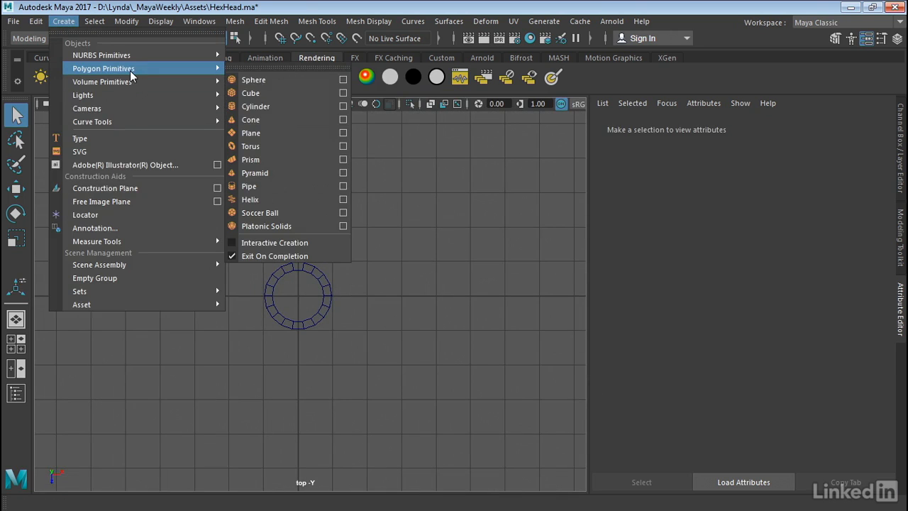
{"action": "left_click", "coordinate": [344, 106]}
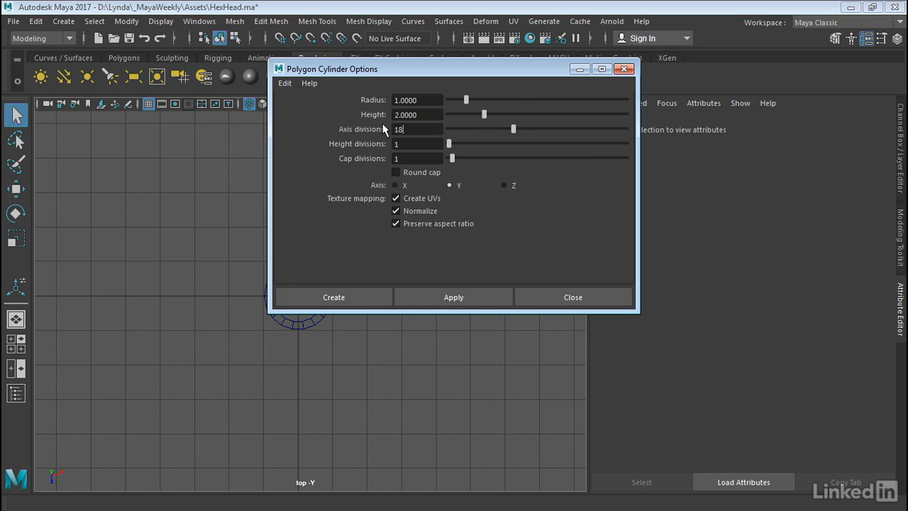
{"action": "left_click", "coordinate": [426, 101]}
{"action": "left_click_drag", "start_coordinate": [452, 159], "coordinate": [459, 162]}
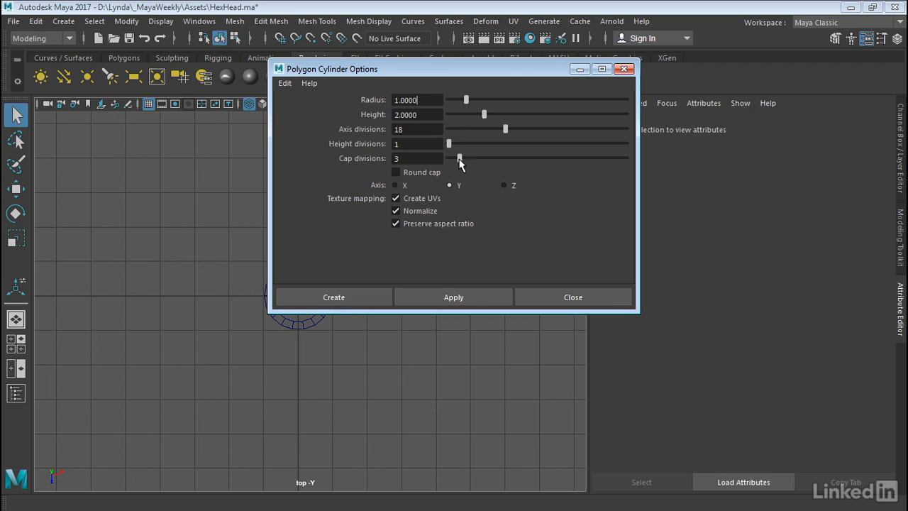
{"action": "left_click", "coordinate": [334, 297]}
{"action": "scroll", "coordinate": [341, 307], "scroll_direction": "up", "scroll_amount": 3}
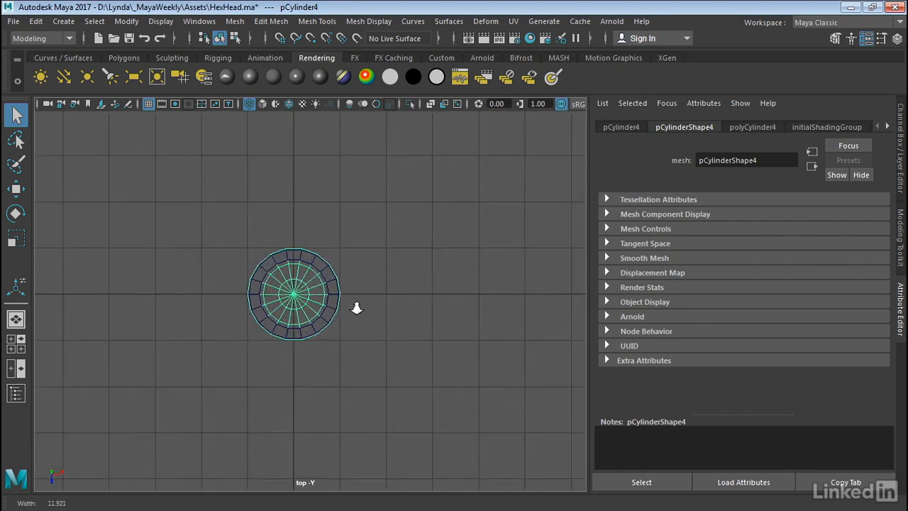
- In the perspective view, move the new cylinder straight down about 3.16 cm so it sits below the thread
{"action": "key", "text": "space"}
{"action": "key", "text": "f"}
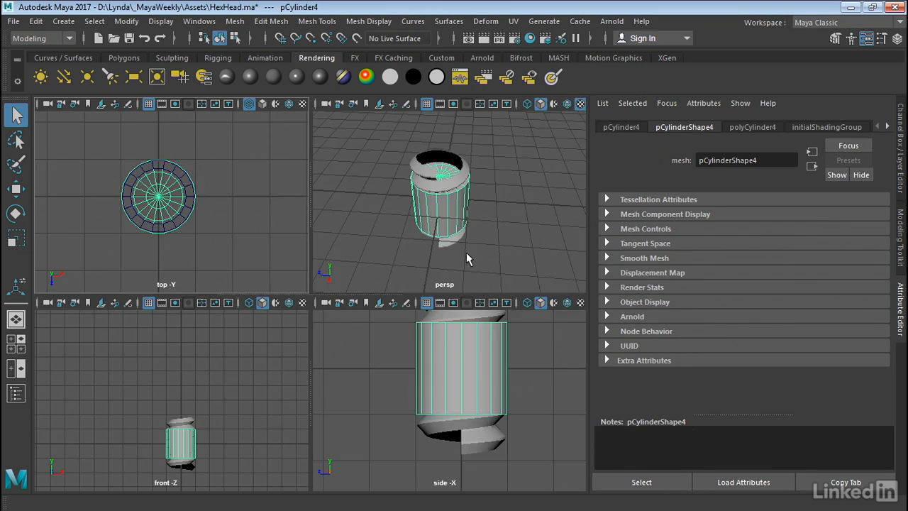
{"action": "key", "text": "space"}
{"action": "left_click_drag", "start_coordinate": [421, 300], "coordinate": [363, 279], "text": "alt"}
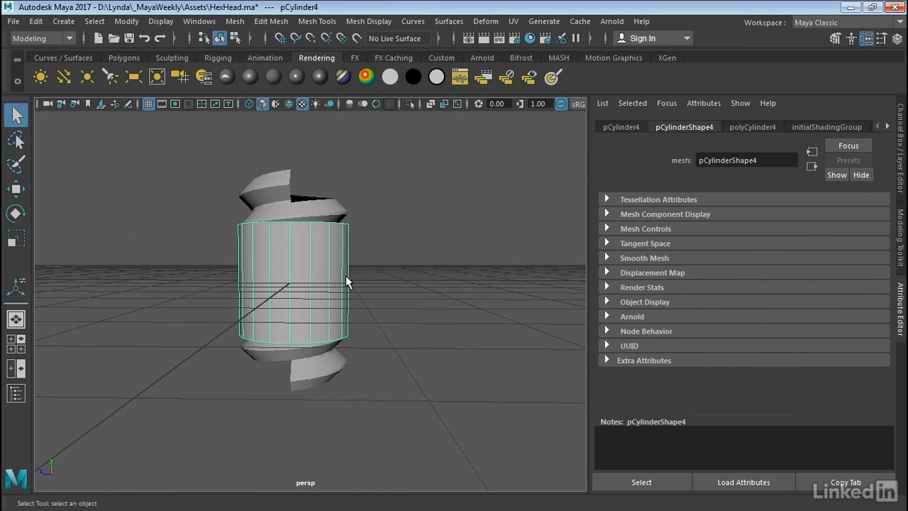
{"action": "key", "text": "w"}
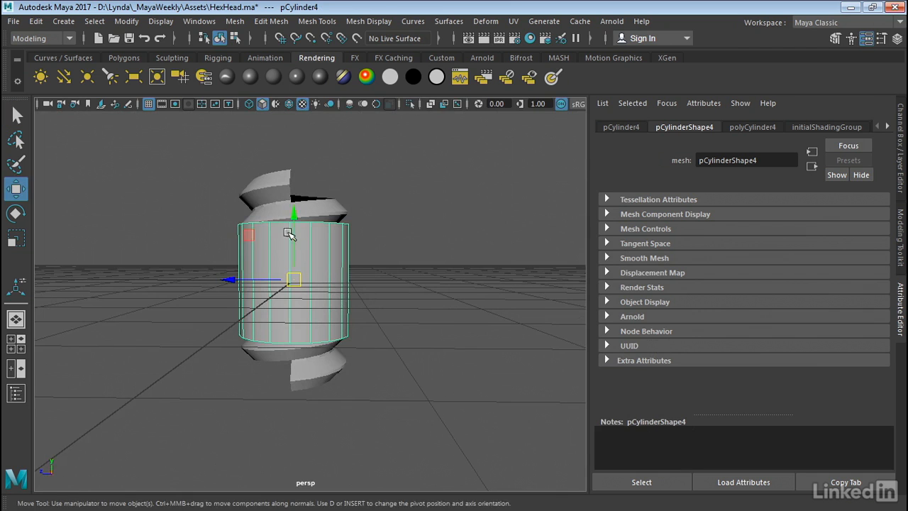
{"action": "left_click_drag", "start_coordinate": [294, 226], "coordinate": [298, 386]}
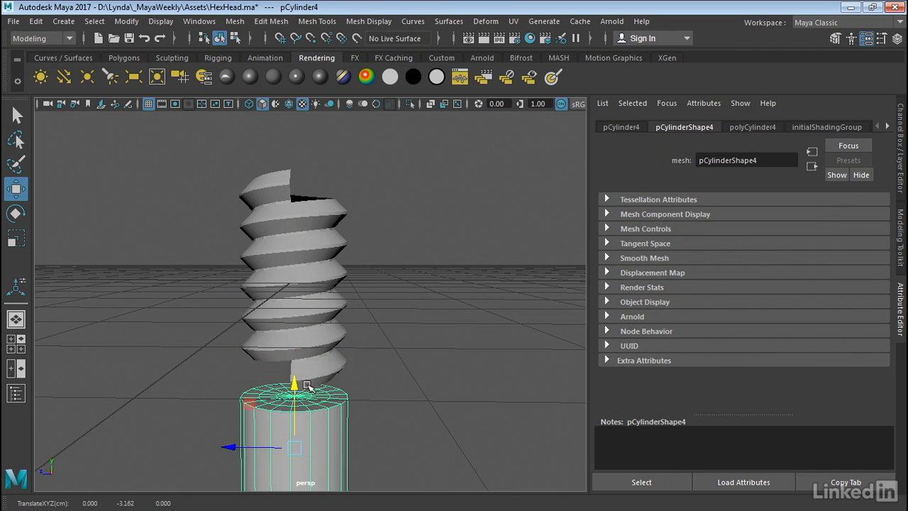
- Delete the cylinder's side and top faces, keeping only the bottom cap disc
{"action": "middle_click_drag", "start_coordinate": [300, 386], "coordinate": [309, 226], "text": "alt"}
{"action": "right_click_drag", "start_coordinate": [300, 242], "coordinate": [291, 152]}
{"action": "left_click_drag", "start_coordinate": [370, 193], "coordinate": [157, 308]}
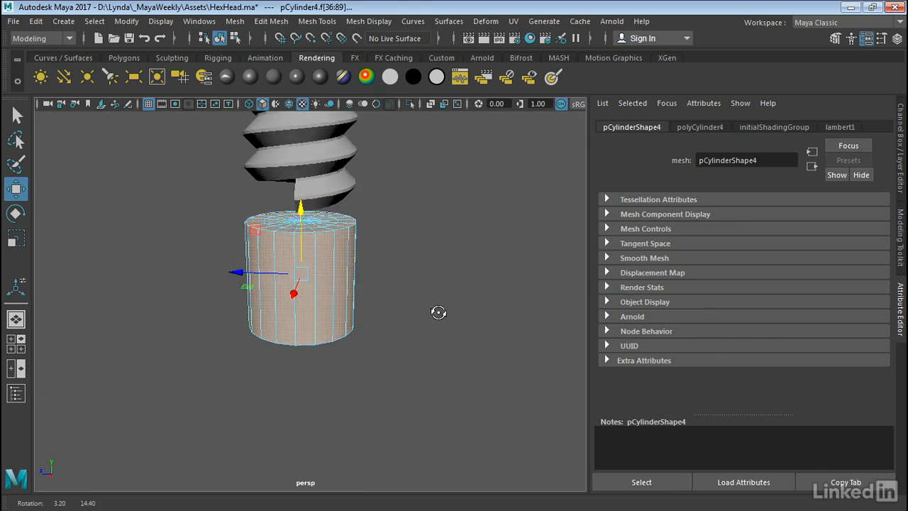
{"action": "key", "text": "Delete"}
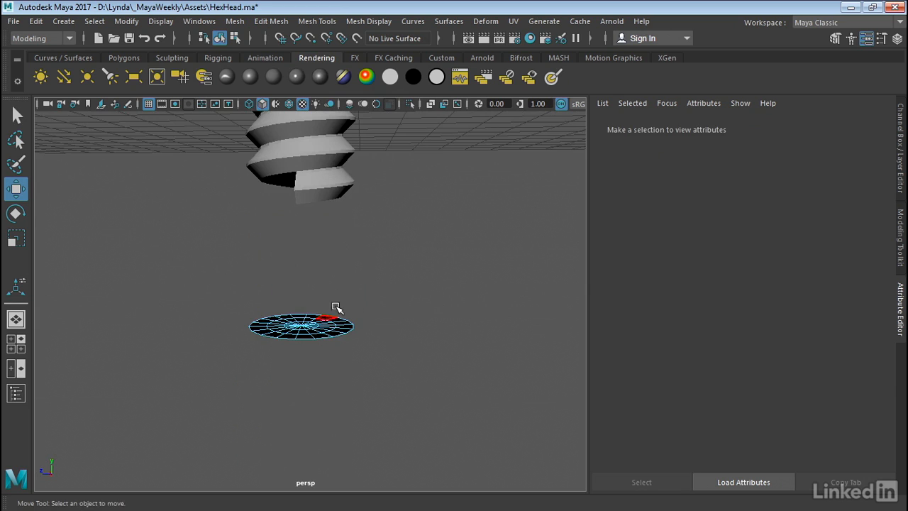
- Raise the cap disc's faces to just beneath the thread and scale them horizontally to fit just inside the thread's inner ring
{"action": "left_click_drag", "start_coordinate": [360, 306], "coordinate": [225, 378]}
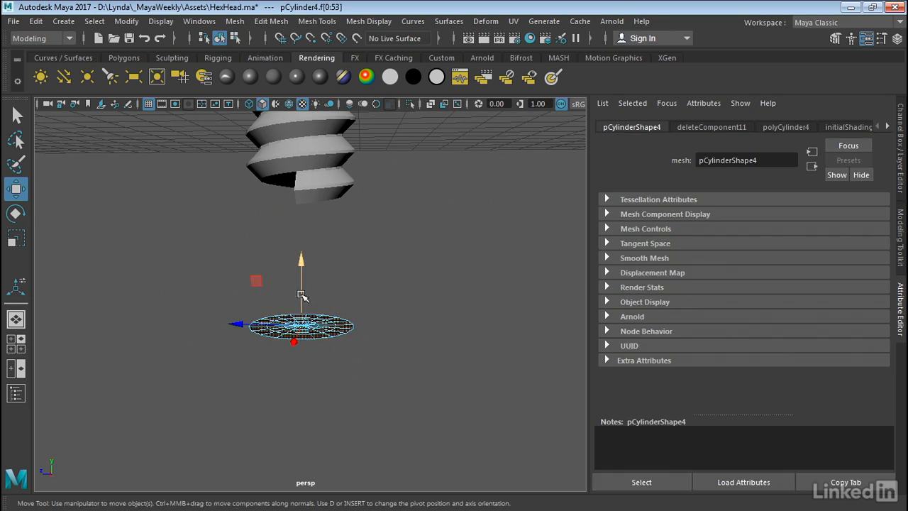
{"action": "left_click_drag", "start_coordinate": [304, 280], "coordinate": [284, 159]}
{"action": "key", "text": "space"}
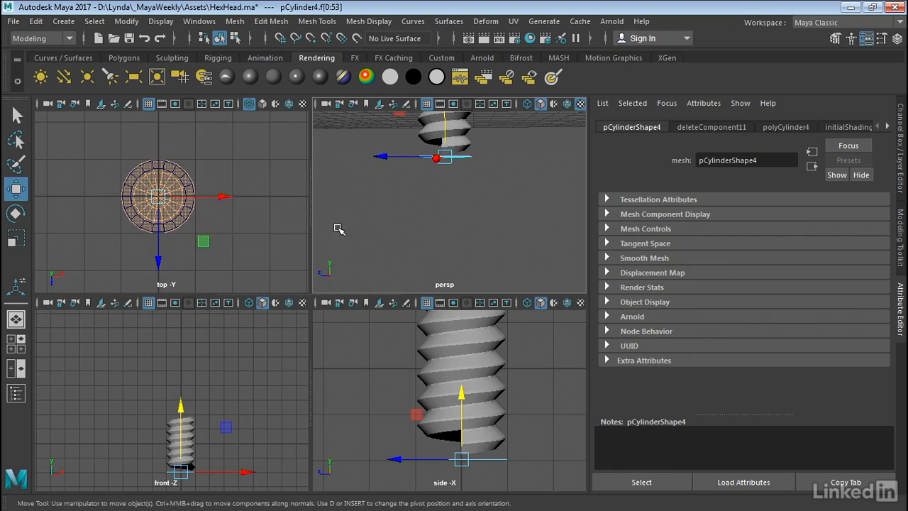
{"action": "key", "text": "space"}
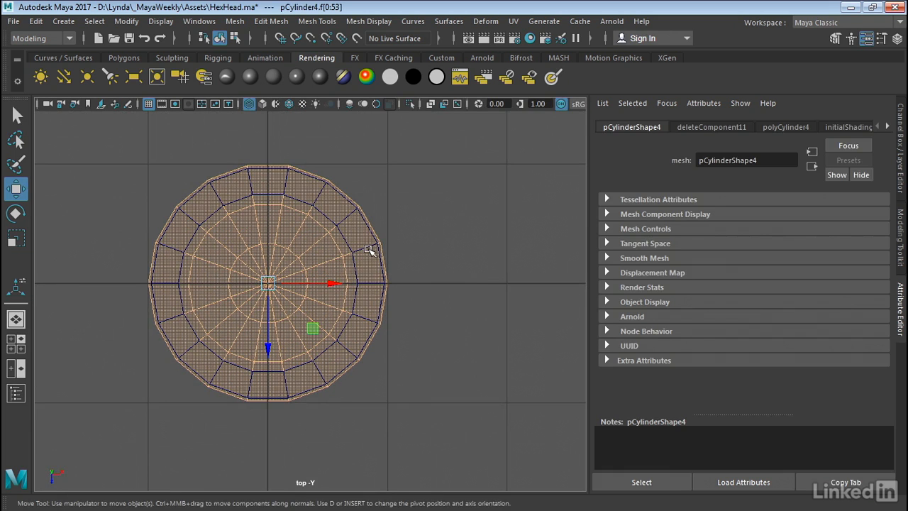
{"action": "key", "text": "r"}
{"action": "left_click_drag", "start_coordinate": [314, 325], "coordinate": [307, 329]}
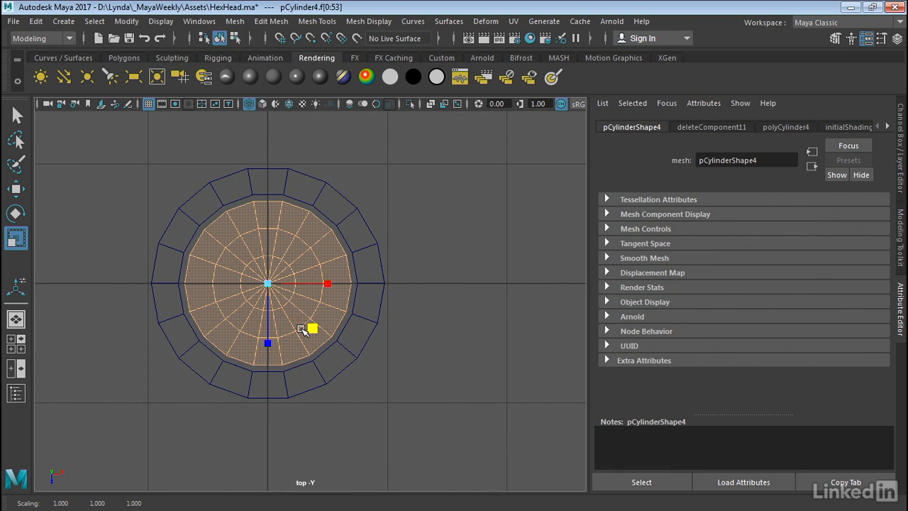
{"action": "left_click", "coordinate": [451, 330]}
- Return the cap disc to object mode and move it slightly closer to the thread's lower end, to about -3.06 cm in Y
{"action": "key", "text": "space"}
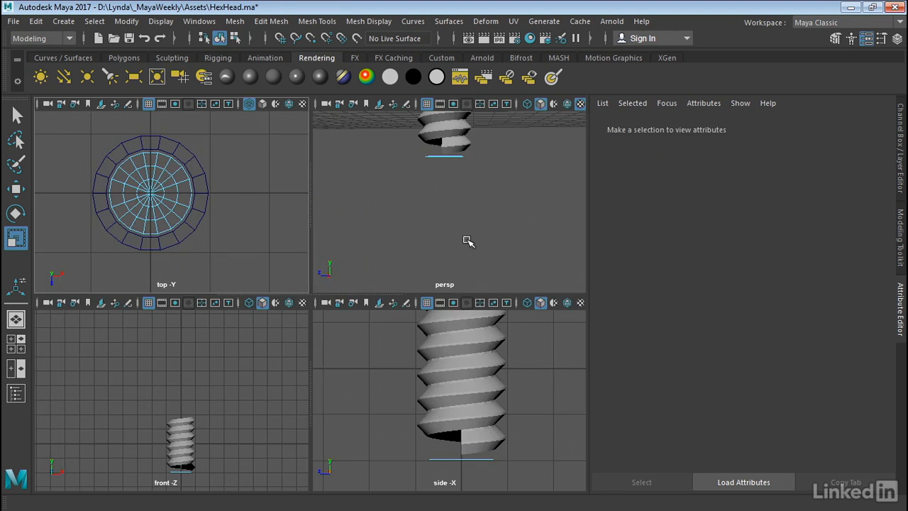
{"action": "key", "text": "space"}
{"action": "left_click_drag", "start_coordinate": [412, 201], "coordinate": [365, 170], "text": "alt"}
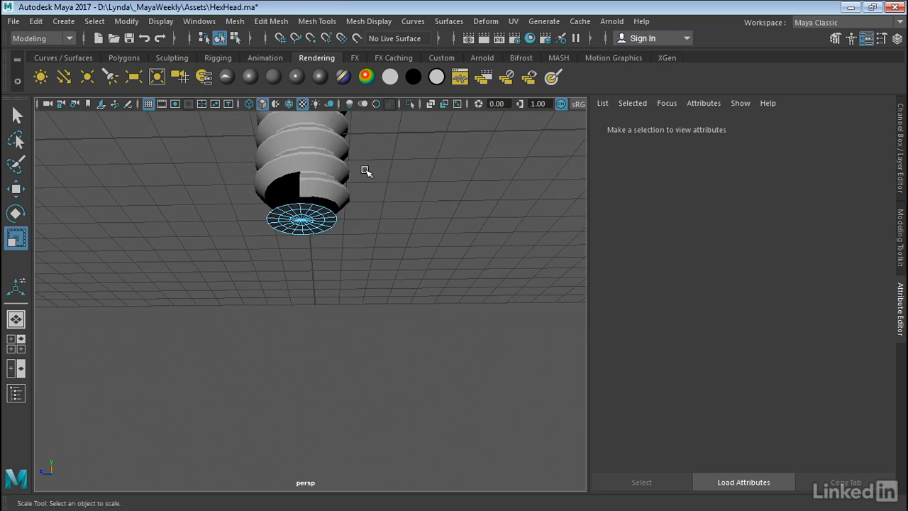
{"action": "right_click_drag", "start_coordinate": [365, 170], "coordinate": [475, 192], "text": "alt"}
{"action": "middle_click_drag", "start_coordinate": [439, 182], "coordinate": [430, 258], "text": "alt"}
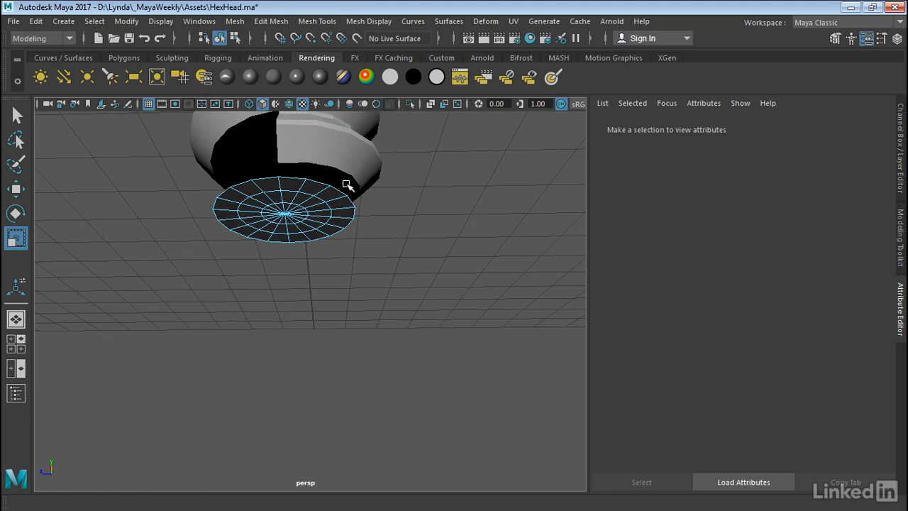
{"action": "left_click_drag", "start_coordinate": [356, 192], "coordinate": [359, 161], "text": "alt"}
{"action": "right_click_drag", "start_coordinate": [322, 170], "coordinate": [408, 168], "text": "alt"}
{"action": "middle_click_drag", "start_coordinate": [409, 170], "coordinate": [391, 210], "text": "alt"}
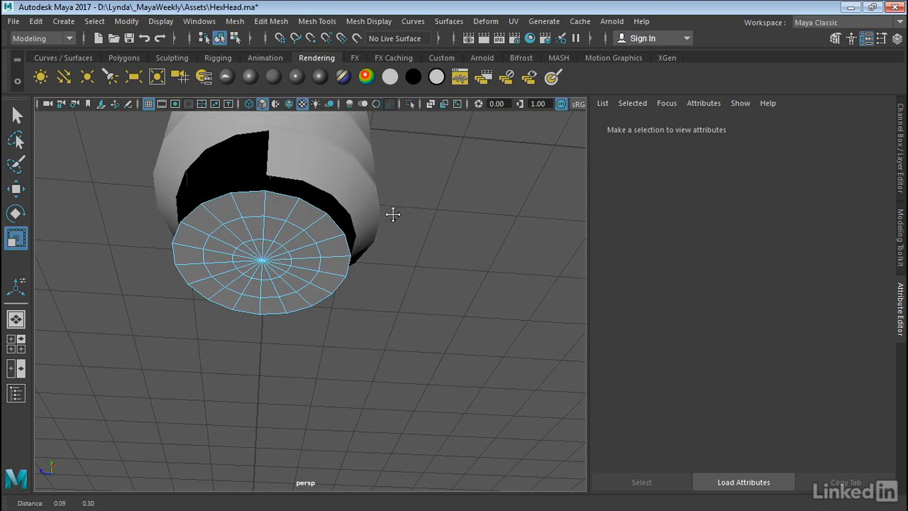
{"action": "right_click_drag", "start_coordinate": [293, 122], "coordinate": [234, 117]}
{"action": "key", "text": "F8"}
{"action": "left_click_drag", "start_coordinate": [319, 163], "coordinate": [315, 197], "text": "alt"}
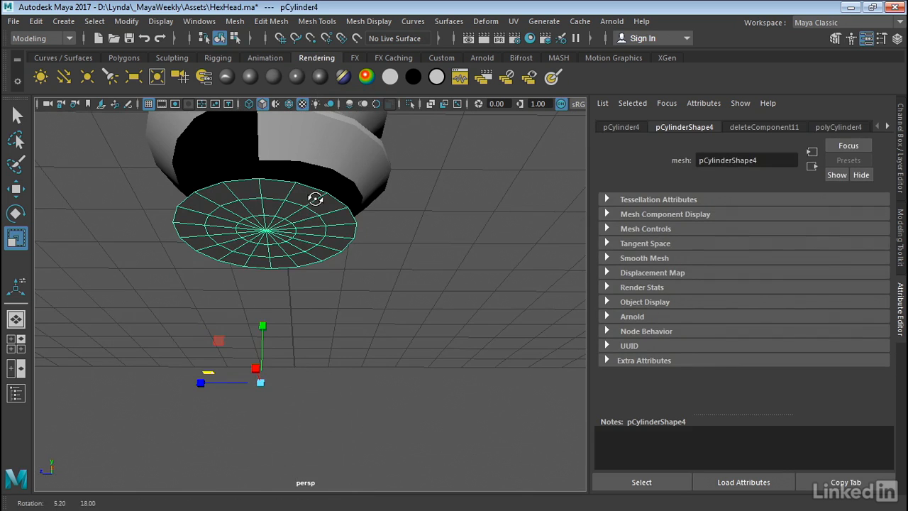
{"action": "key", "text": "w"}
{"action": "mouse_move", "coordinate": [260, 324]}
{"action": "left_mouse_down"}
{"action": "mouse_move", "coordinate": [261, 301]}
{"action": "mouse_move", "coordinate": [260, 314]}
{"action": "left_mouse_up"}
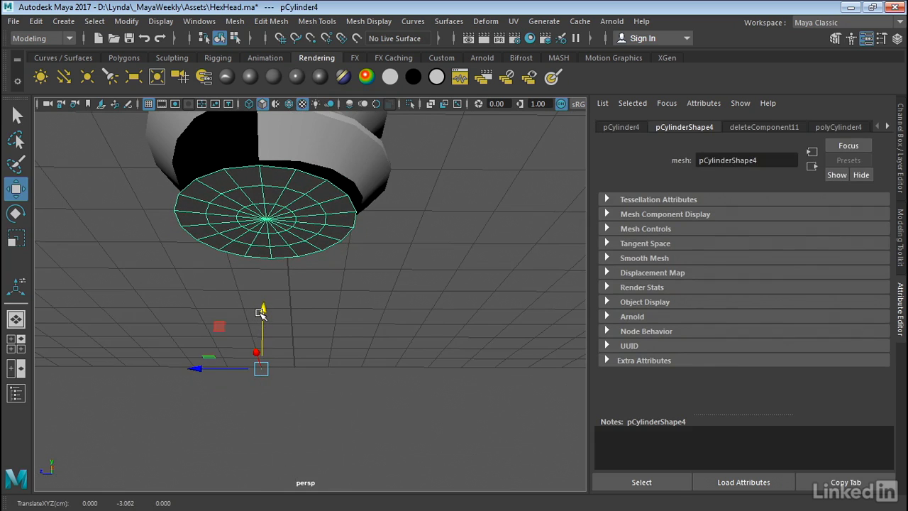
- Combine the thread mesh and the bottom cap disc into a single object
{"action": "left_click", "coordinate": [384, 124]}
{"action": "left_click_drag", "start_coordinate": [405, 203], "coordinate": [421, 289], "text": "alt"}
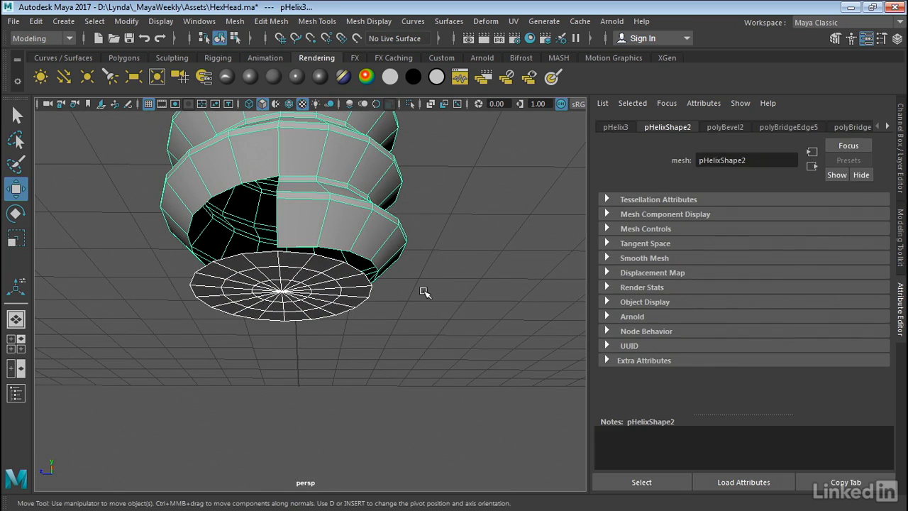
{"action": "left_click", "coordinate": [234, 22]}
{"action": "left_click", "coordinate": [260, 68]}
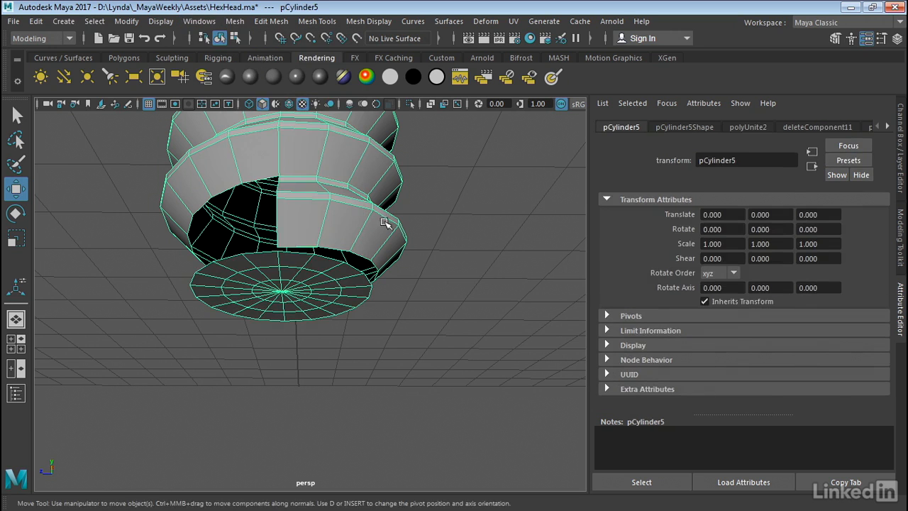
{"action": "left_click", "coordinate": [437, 245]}
{"action": "left_click", "coordinate": [329, 239]}
- Bridge the cap disc's outer border edges to the border edges of the thread's open lower end
{"action": "left_click_drag", "start_coordinate": [327, 245], "coordinate": [317, 220], "text": "alt"}
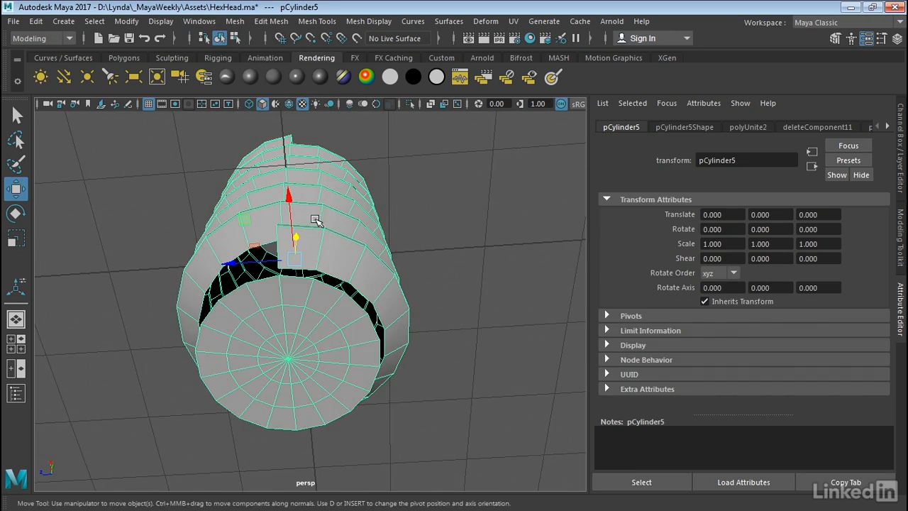
{"action": "right_click_drag", "start_coordinate": [317, 260], "coordinate": [543, 286], "text": "alt"}
{"action": "middle_click_drag", "start_coordinate": [543, 286], "coordinate": [547, 260], "text": "alt"}
{"action": "left_click_drag", "start_coordinate": [547, 260], "coordinate": [381, 260], "text": "alt"}
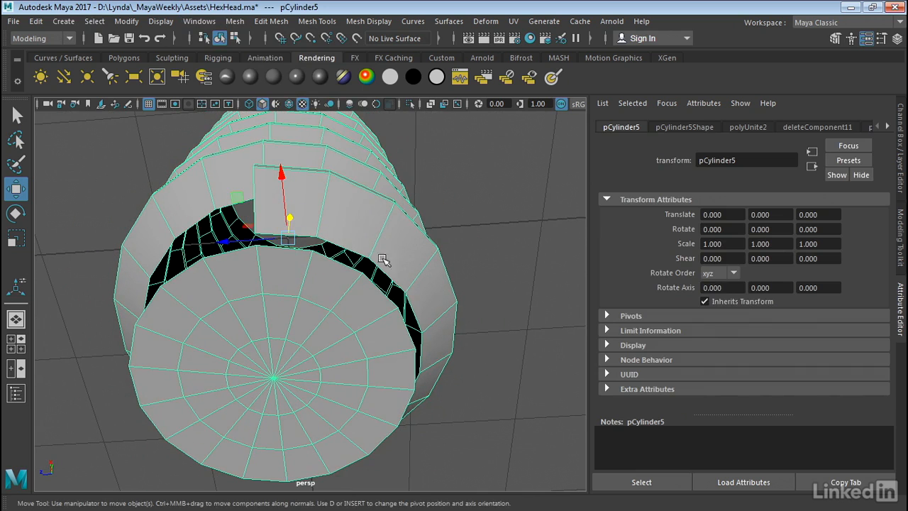
{"action": "right_click", "coordinate": [357, 239]}
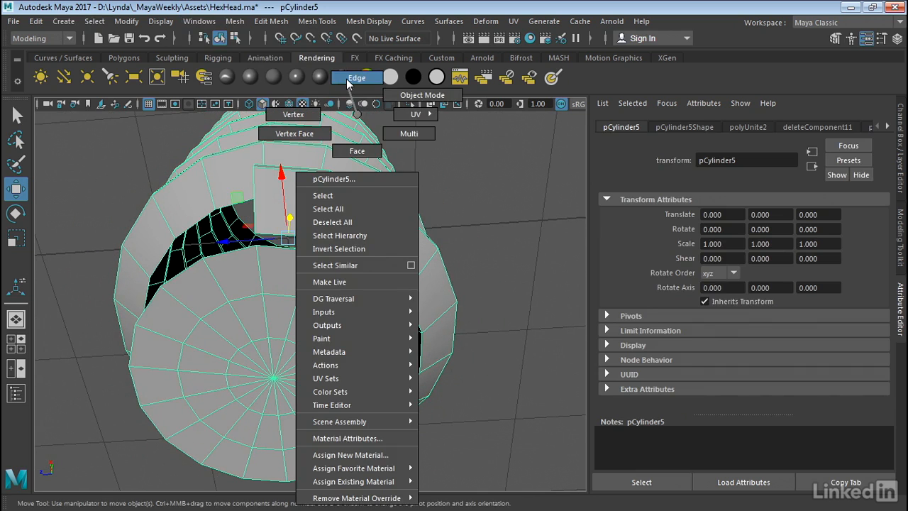
{"action": "left_click", "coordinate": [352, 82]}
{"action": "double_click", "coordinate": [335, 261]}
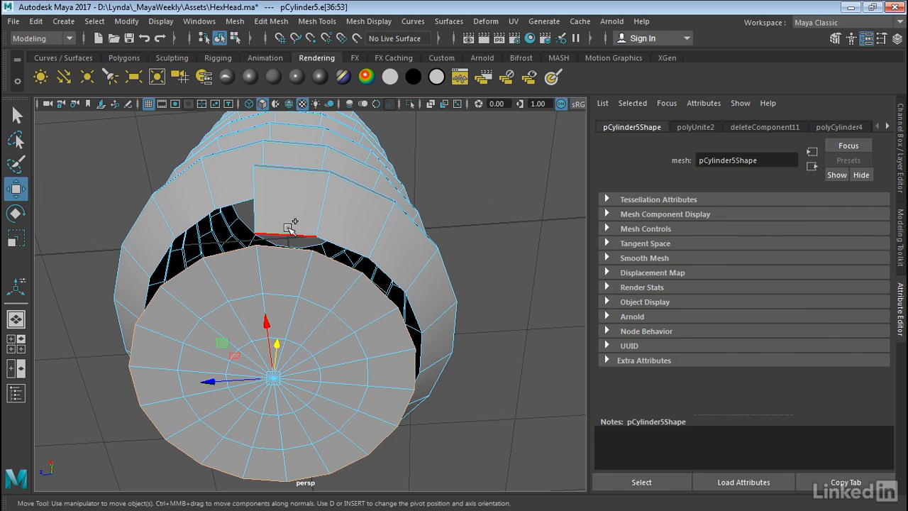
{"action": "left_click_drag", "start_coordinate": [476, 303], "coordinate": [542, 341], "text": "alt"}
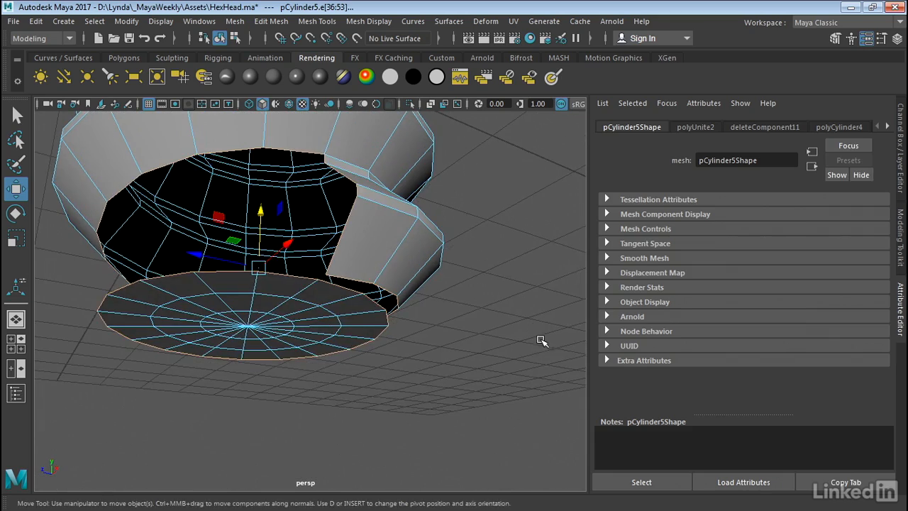
{"action": "right_click_drag", "start_coordinate": [469, 226], "coordinate": [470, 247], "text": "alt"}
{"action": "left_click_drag", "start_coordinate": [369, 193], "coordinate": [338, 168], "text": "alt"}
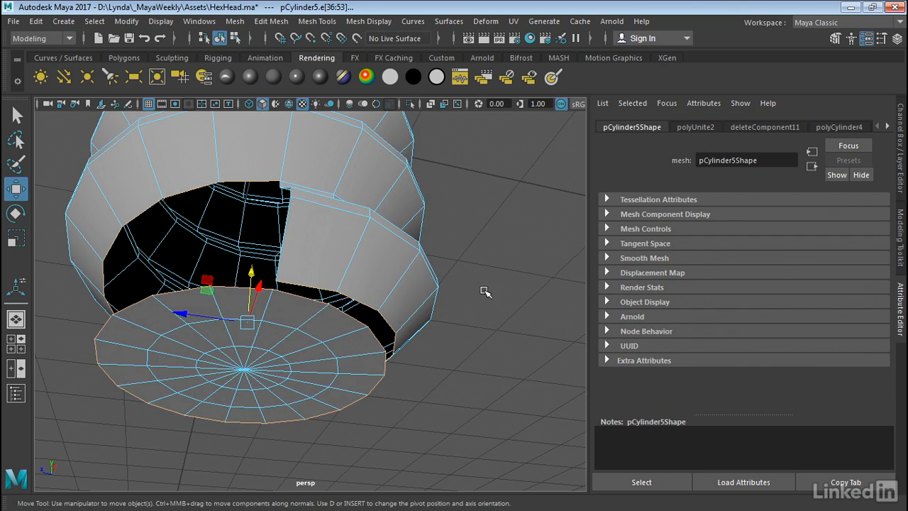
{"action": "left_click_drag", "start_coordinate": [487, 292], "coordinate": [464, 263], "text": "alt"}
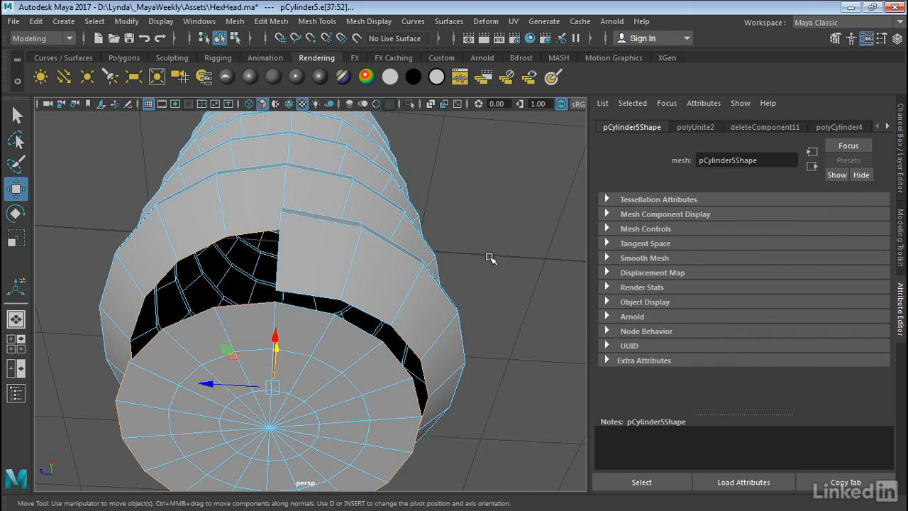
{"action": "left_click_drag", "start_coordinate": [532, 361], "coordinate": [470, 282], "text": "alt"}
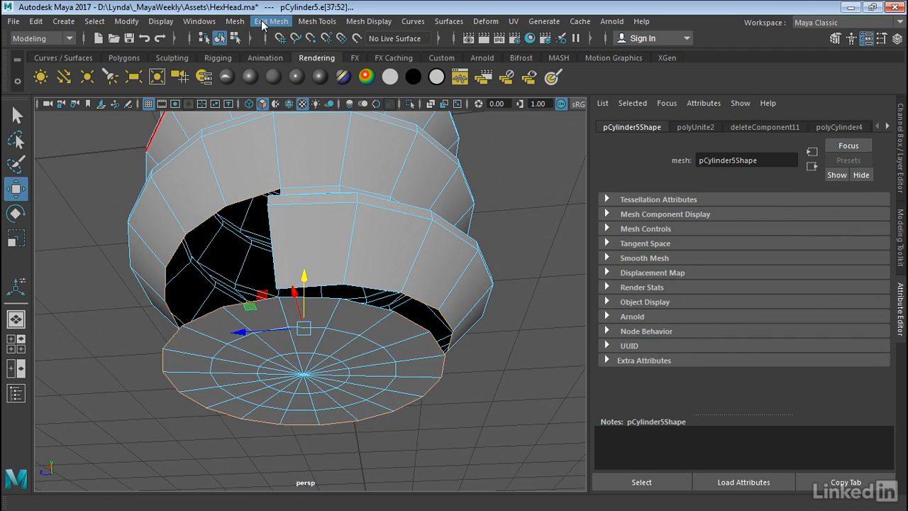
{"action": "left_click", "coordinate": [262, 23]}
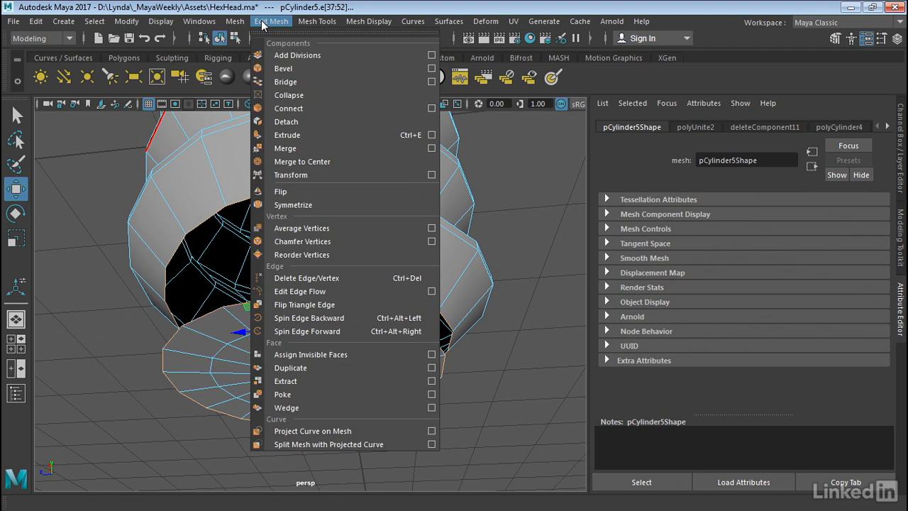
{"action": "left_click", "coordinate": [297, 83]}
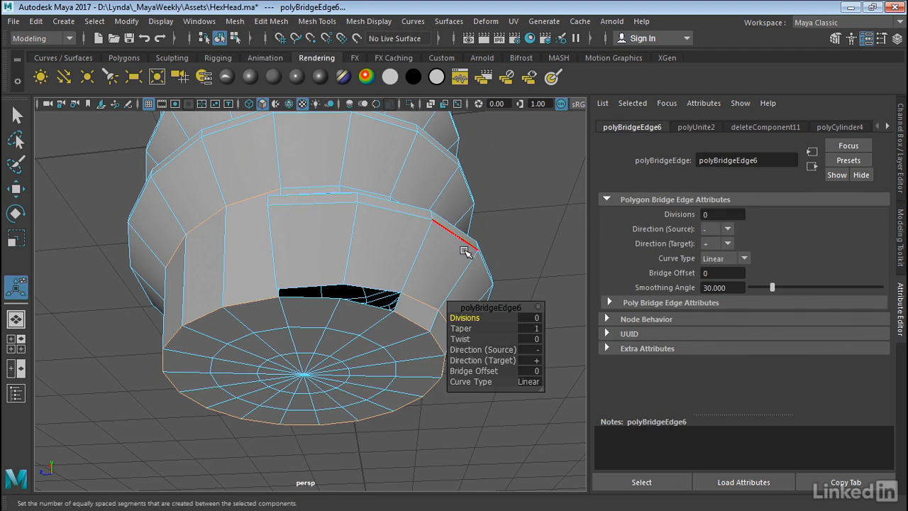
- Delete the two columns of faces at the thread's lower tip, beside the newly bridged wall
{"action": "left_click_drag", "start_coordinate": [466, 248], "coordinate": [435, 280], "text": "alt"}
{"action": "left_click", "coordinate": [507, 244]}
{"action": "right_click_drag", "start_coordinate": [379, 237], "coordinate": [375, 164]}
{"action": "left_click", "coordinate": [310, 183]}
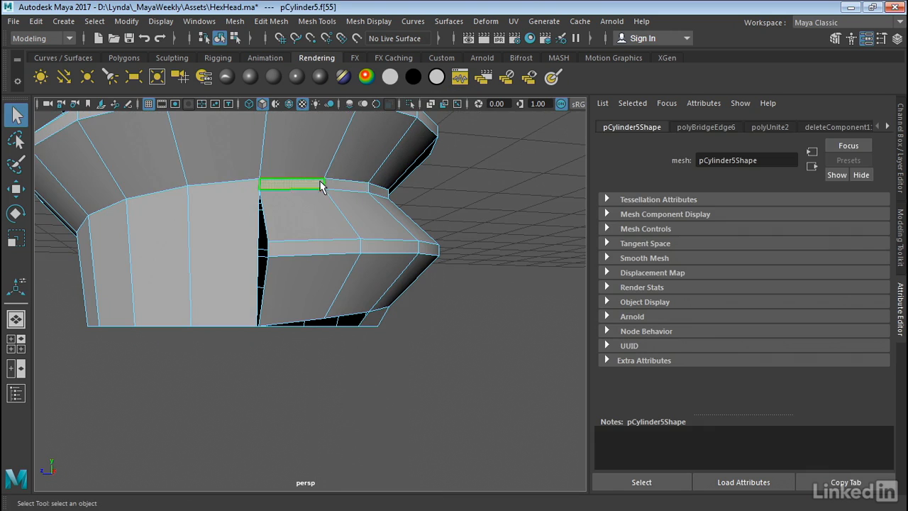
{"action": "left_click", "coordinate": [347, 186], "text": "shift"}
{"action": "left_click", "coordinate": [357, 203], "text": "shift"}
{"action": "left_click", "coordinate": [327, 217], "text": "shift"}
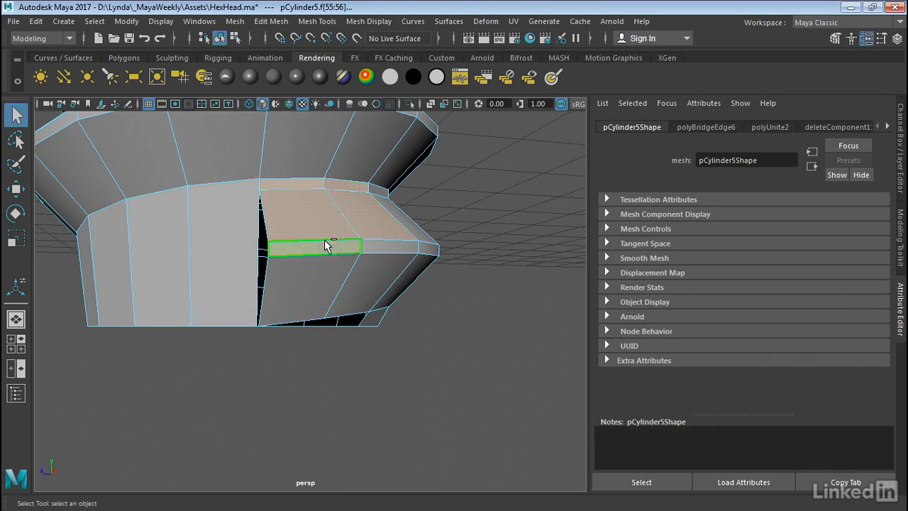
{"action": "left_click", "coordinate": [358, 273], "text": "shift"}
{"action": "left_click", "coordinate": [387, 249], "text": "shift"}
{"action": "left_click_drag", "start_coordinate": [331, 257], "coordinate": [442, 291], "text": "alt"}
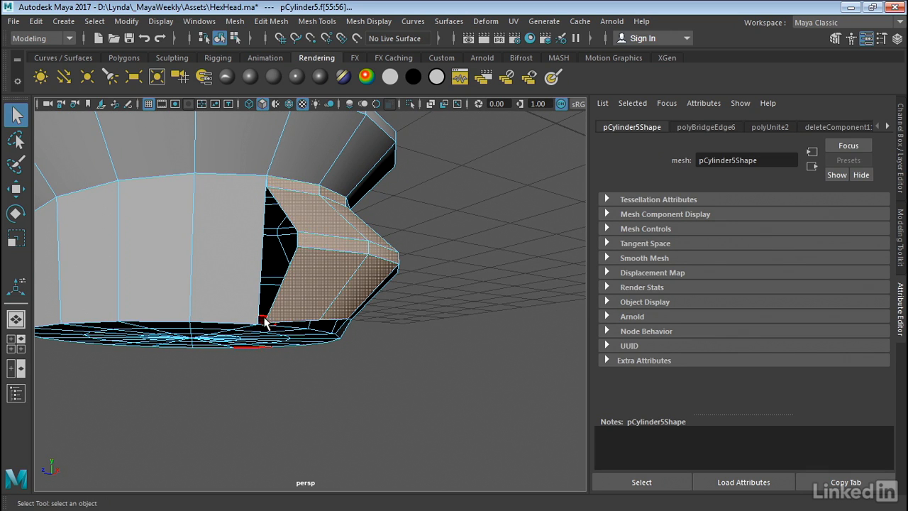
{"action": "left_click_drag", "start_coordinate": [469, 357], "coordinate": [383, 298], "text": "alt"}
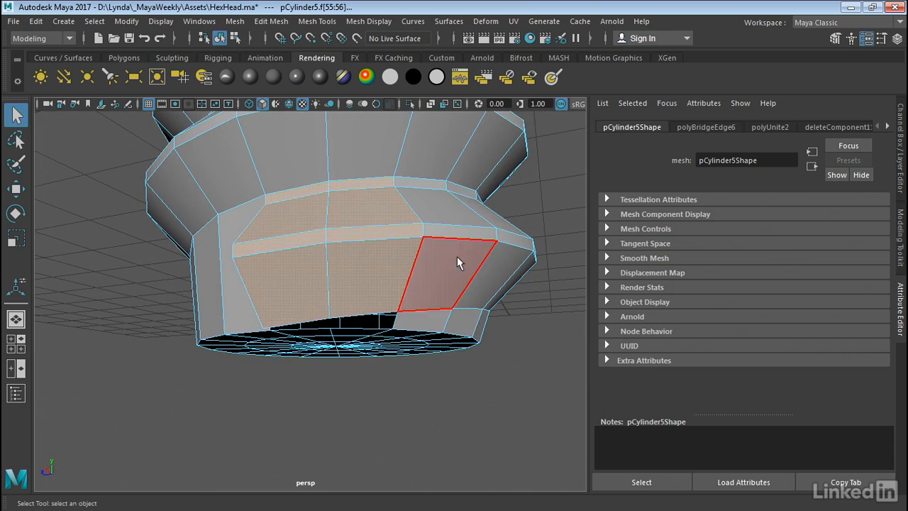
{"action": "mouse_move", "coordinate": [397, 347]}
{"action": "left_mouse_down", "text": "alt"}
{"action": "mouse_move", "coordinate": [366, 338]}
{"action": "mouse_move", "coordinate": [379, 346]}
{"action": "left_mouse_up", "text": "alt"}
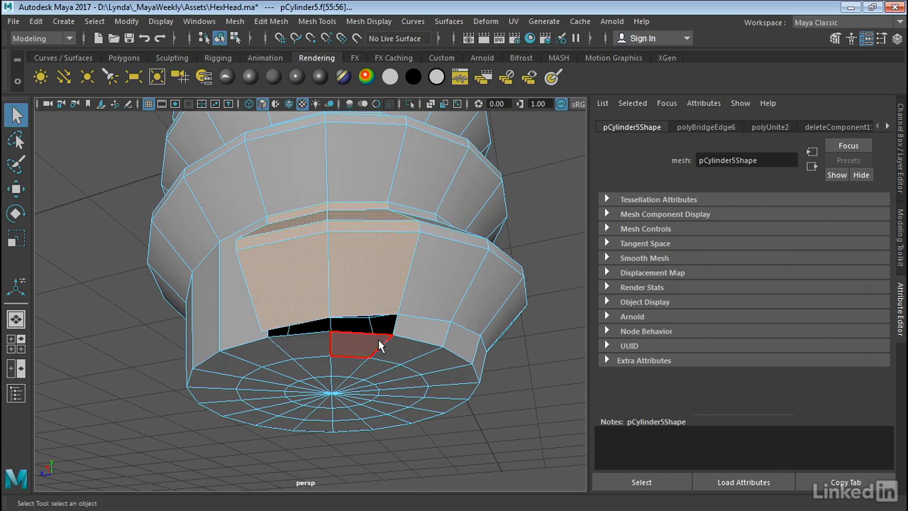
{"action": "left_click_drag", "start_coordinate": [324, 379], "coordinate": [386, 447], "text": "alt"}
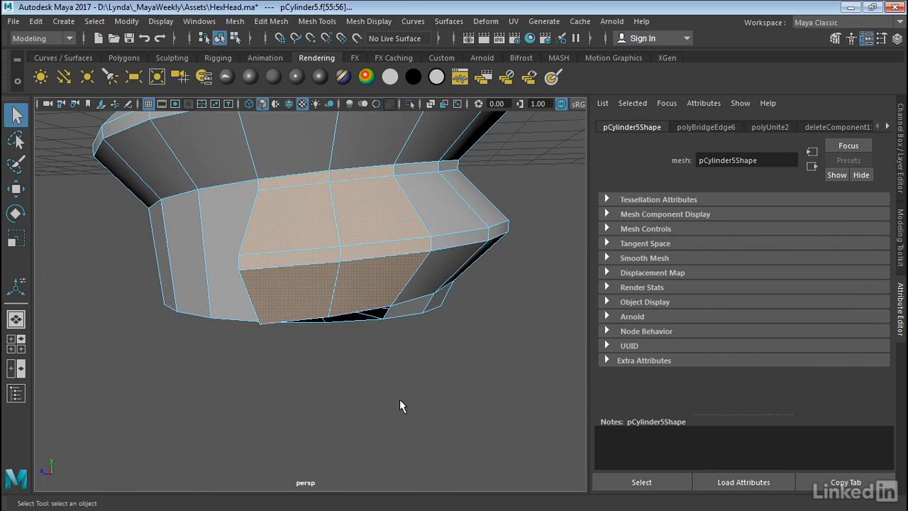
{"action": "key", "text": "Delete"}
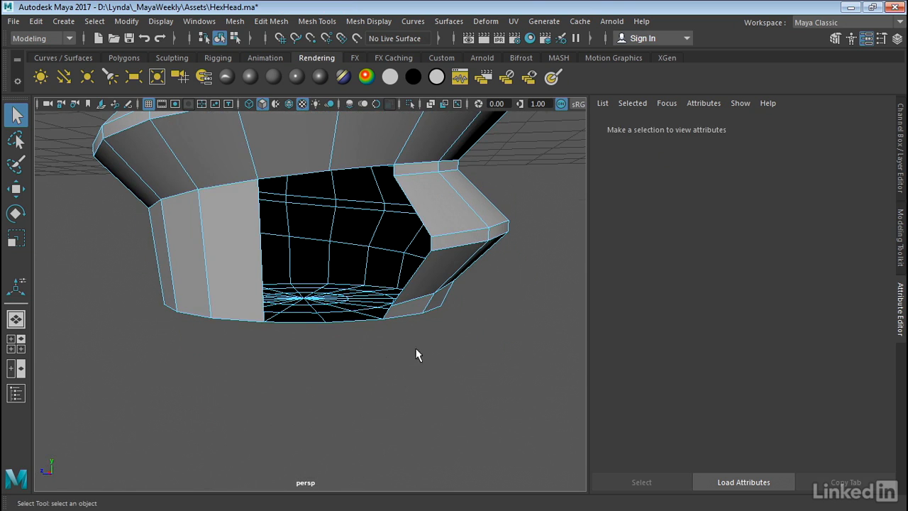
- Use Target Weld on the lower vertices of the thread's cut end, merging them onto the cap rim and the bridged wall's bottom corner
{"action": "left_click_drag", "start_coordinate": [416, 357], "coordinate": [381, 310], "text": "alt"}
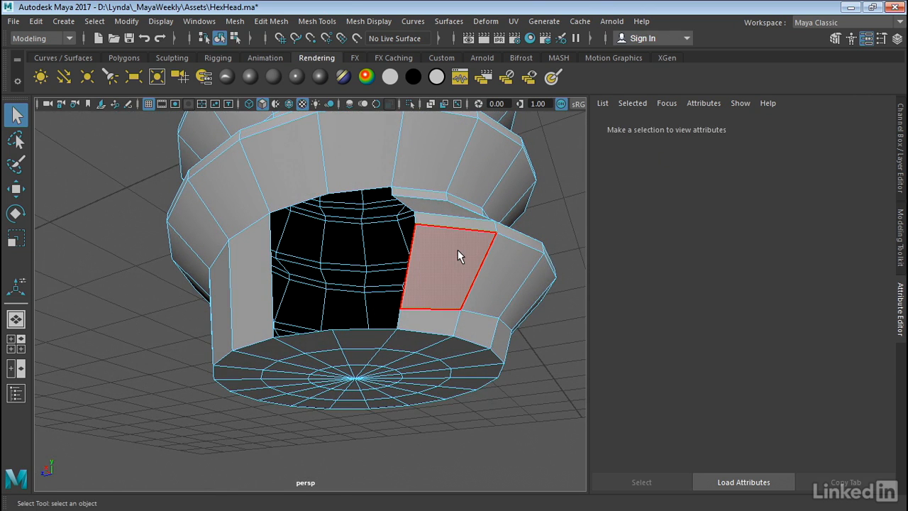
{"action": "right_click_drag", "start_coordinate": [458, 250], "coordinate": [389, 112]}
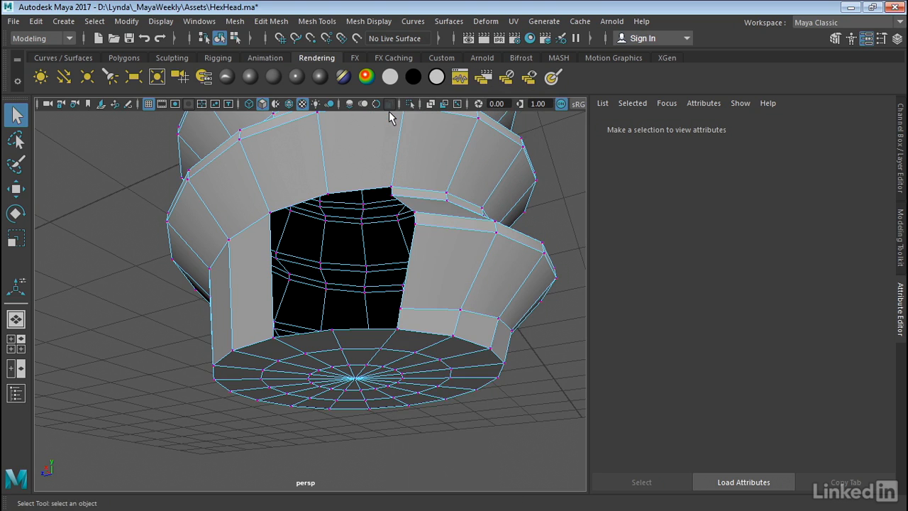
{"action": "left_click", "coordinate": [268, 24]}
{"action": "mouse_move", "coordinate": [317, 21]}
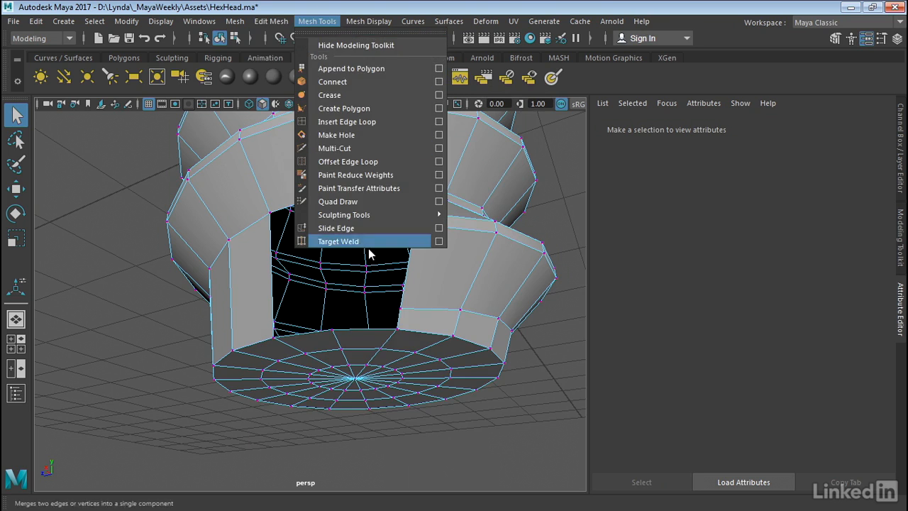
{"action": "left_click", "coordinate": [346, 241]}
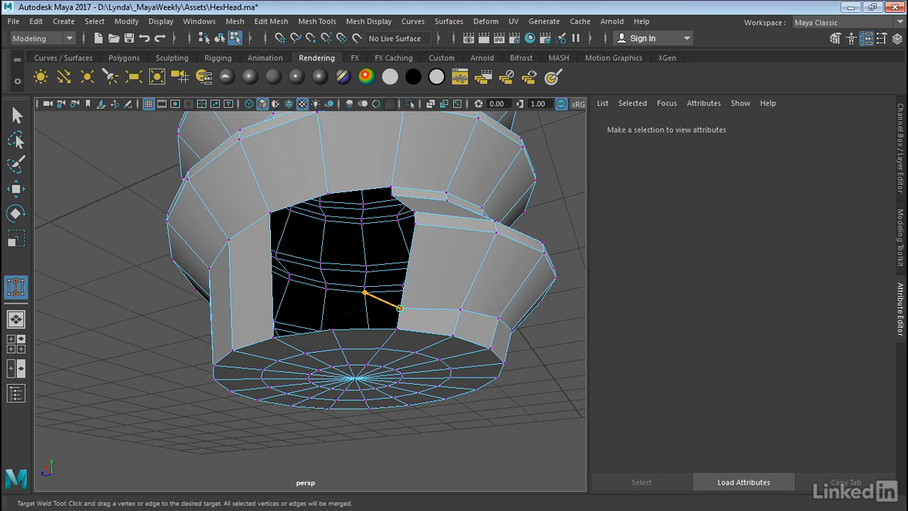
{"action": "left_click_drag", "start_coordinate": [365, 293], "coordinate": [332, 329]}
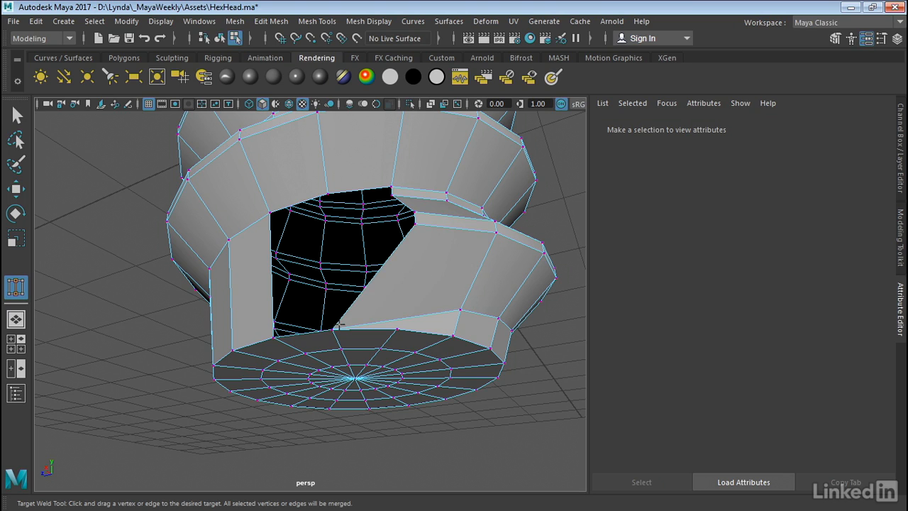
{"action": "left_click_drag", "start_coordinate": [365, 265], "coordinate": [274, 334]}
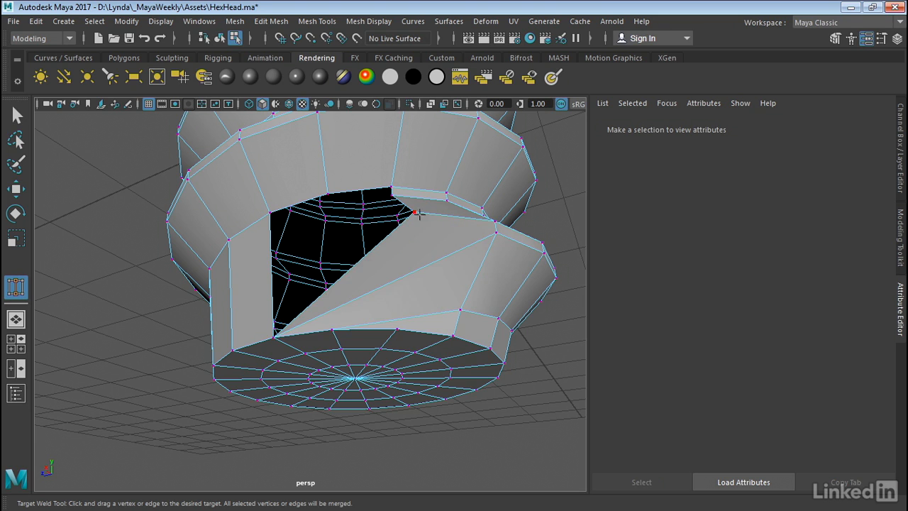
- Weld the remaining upper vertices of the thread's cut end to the upper border of the opening, closing the gap
{"action": "left_click_drag", "start_coordinate": [414, 212], "coordinate": [269, 212]}
{"action": "left_click_drag", "start_coordinate": [310, 233], "coordinate": [395, 176], "text": "alt"}
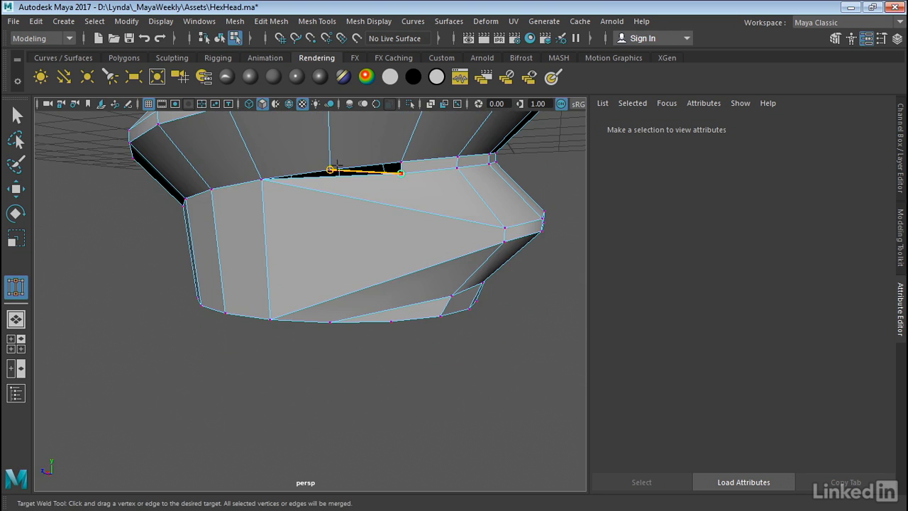
{"action": "left_click_drag", "start_coordinate": [337, 165], "coordinate": [450, 245]}
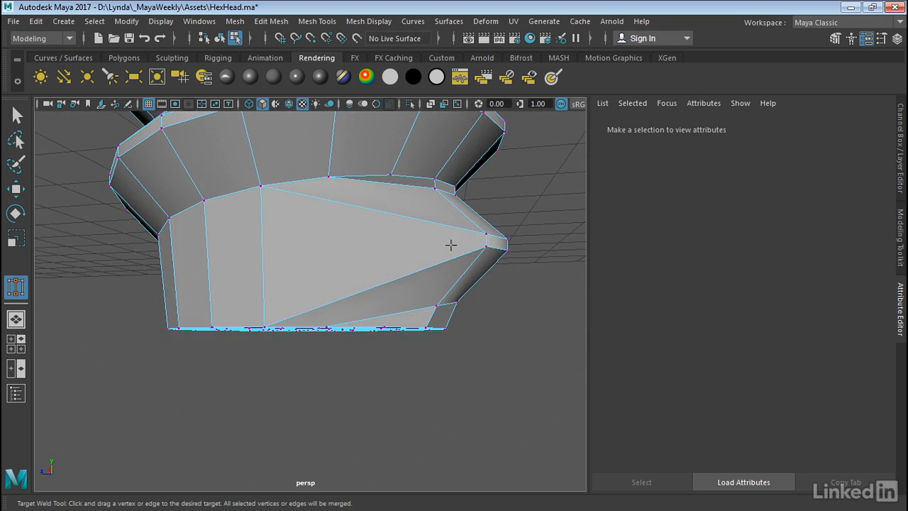
- In the top view, move the two crest vertices at the thread's welded tip inward to taper the thread end
{"action": "left_click_drag", "start_coordinate": [388, 276], "coordinate": [249, 266], "text": "alt"}
{"action": "mouse_move", "coordinate": [356, 254]}
{"action": "left_mouse_down", "text": "alt"}
{"action": "mouse_move", "coordinate": [349, 227]}
{"action": "mouse_move", "coordinate": [353, 240]}
{"action": "left_mouse_up", "text": "alt"}
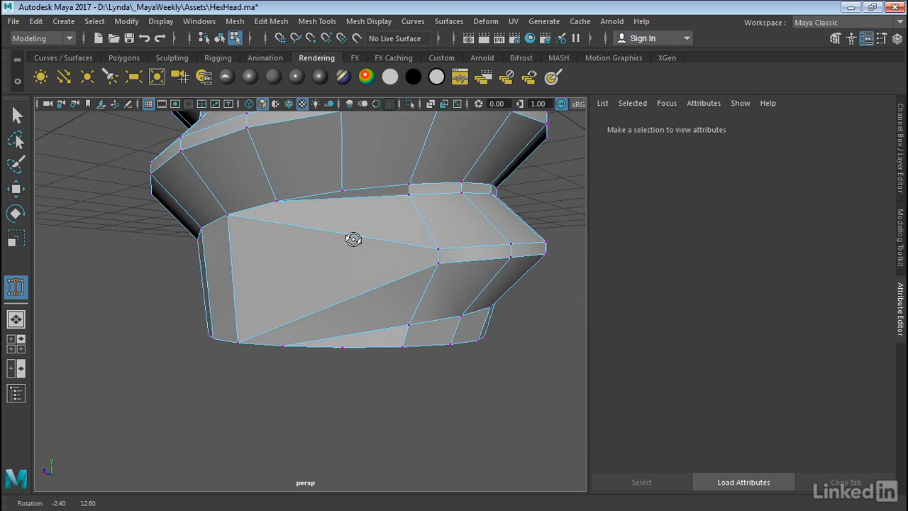
{"action": "key", "text": "w"}
{"action": "left_click", "coordinate": [438, 251]}
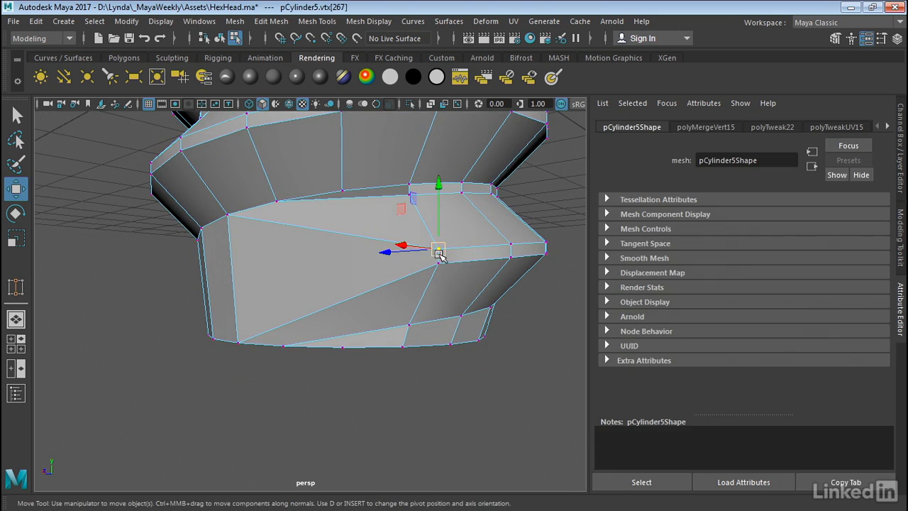
{"action": "left_click", "coordinate": [439, 264], "text": "shift"}
{"action": "key", "text": "space"}
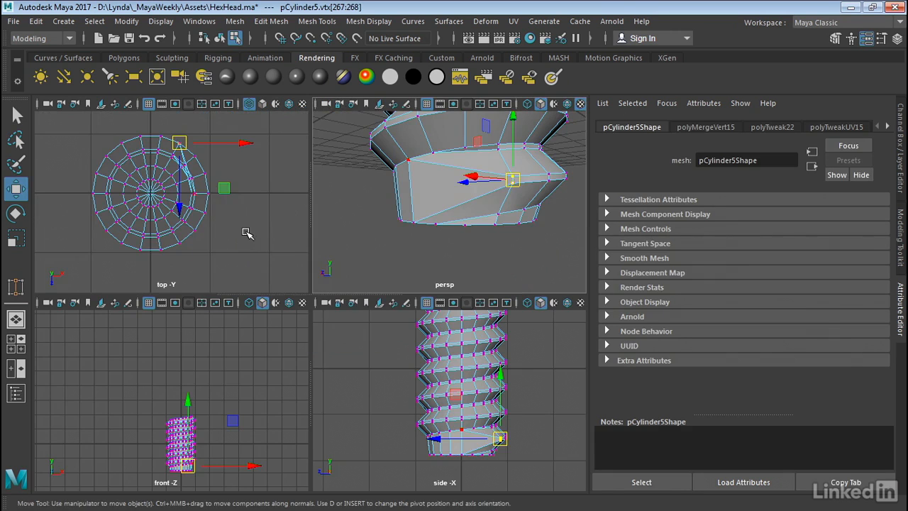
{"action": "left_click_drag", "start_coordinate": [223, 183], "coordinate": [225, 196]}
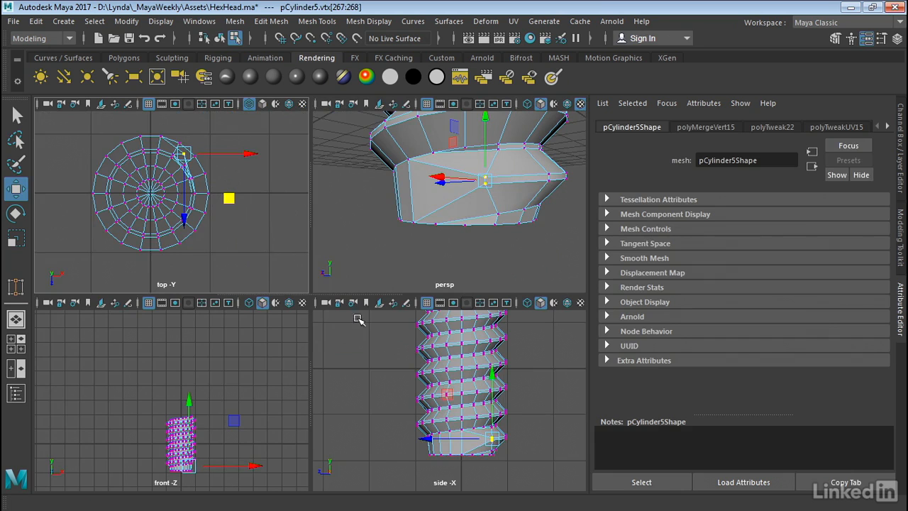
- Select the bottom cap's vertices in the side view and scale them vertically to flatten the end
{"action": "scroll", "coordinate": [393, 367], "scroll_direction": "up", "scroll_amount": 5}
{"action": "left_click_drag", "start_coordinate": [510, 441], "coordinate": [277, 412]}
{"action": "mouse_move", "coordinate": [496, 227]}
{"action": "left_mouse_down", "text": "alt"}
{"action": "mouse_move", "coordinate": [462, 179]}
{"action": "mouse_move", "coordinate": [448, 181]}
{"action": "mouse_move", "coordinate": [508, 226]}
{"action": "left_mouse_up", "text": "alt"}
{"action": "left_click_drag", "start_coordinate": [424, 339], "coordinate": [419, 381]}
{"action": "key", "text": "r"}
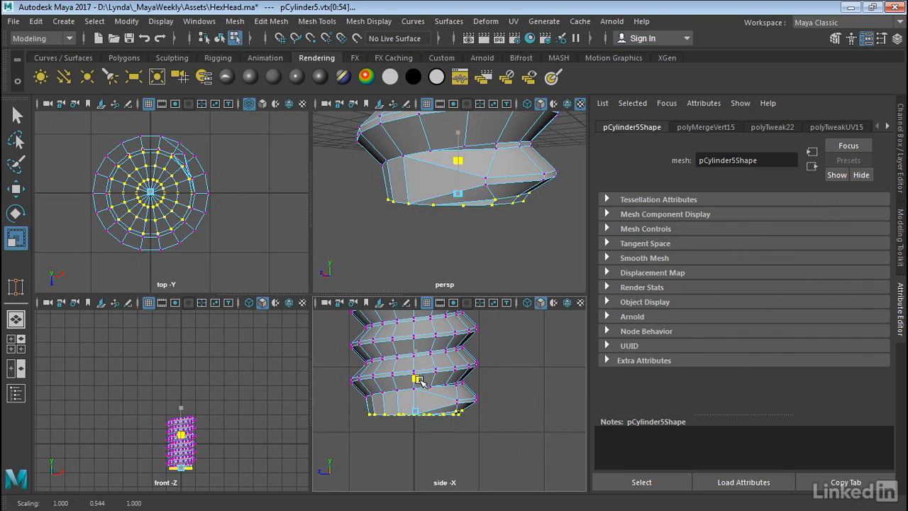
{"action": "left_click", "coordinate": [472, 263]}
- Return the thread to object mode in the full perspective view and inspect its open upper end
{"action": "scroll", "coordinate": [454, 265], "scroll_direction": "up", "scroll_amount": 5}
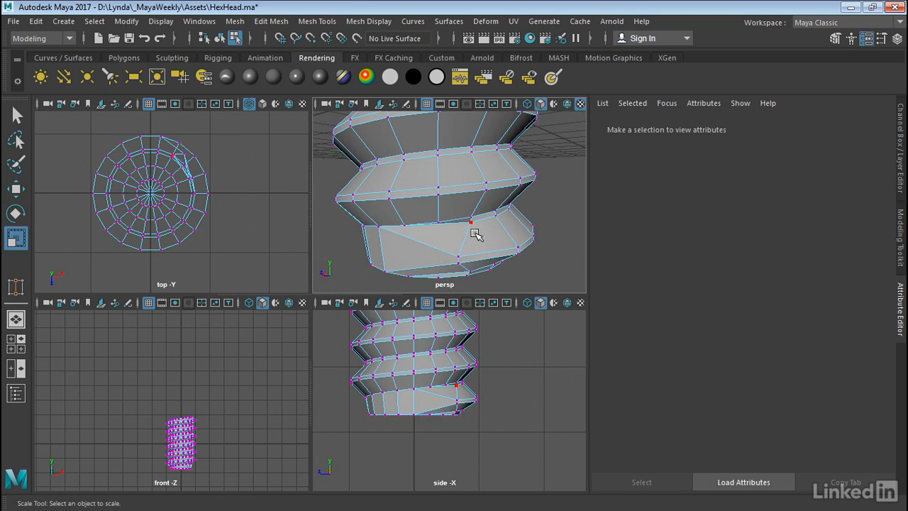
{"action": "left_click_drag", "start_coordinate": [429, 247], "coordinate": [471, 225], "text": "alt"}
{"action": "right_click_drag", "start_coordinate": [531, 235], "coordinate": [397, 192], "text": "alt"}
{"action": "middle_click_drag", "start_coordinate": [447, 175], "coordinate": [442, 205], "text": "alt"}
{"action": "key", "text": "space"}
{"action": "left_click_drag", "start_coordinate": [452, 178], "coordinate": [433, 251], "text": "alt"}
{"action": "right_click_drag", "start_coordinate": [399, 224], "coordinate": [460, 108]}
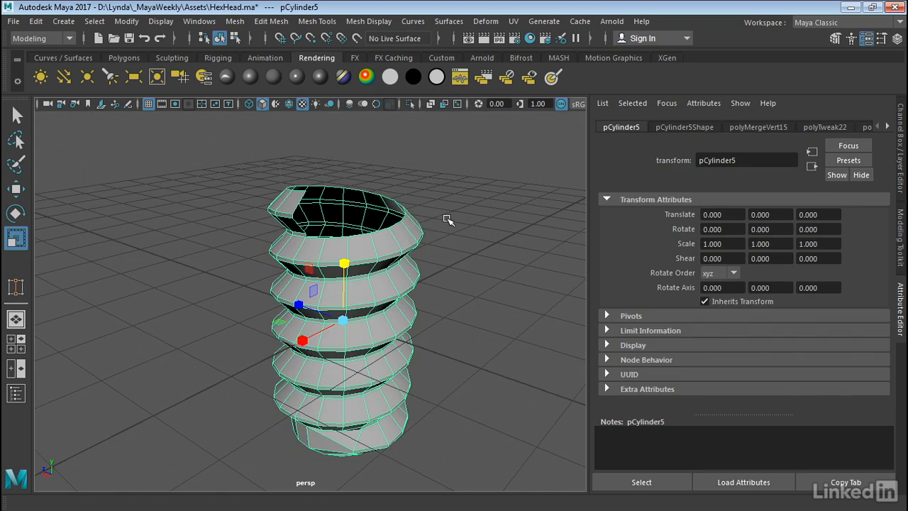
{"action": "left_click_drag", "start_coordinate": [461, 234], "coordinate": [405, 251], "text": "alt"}
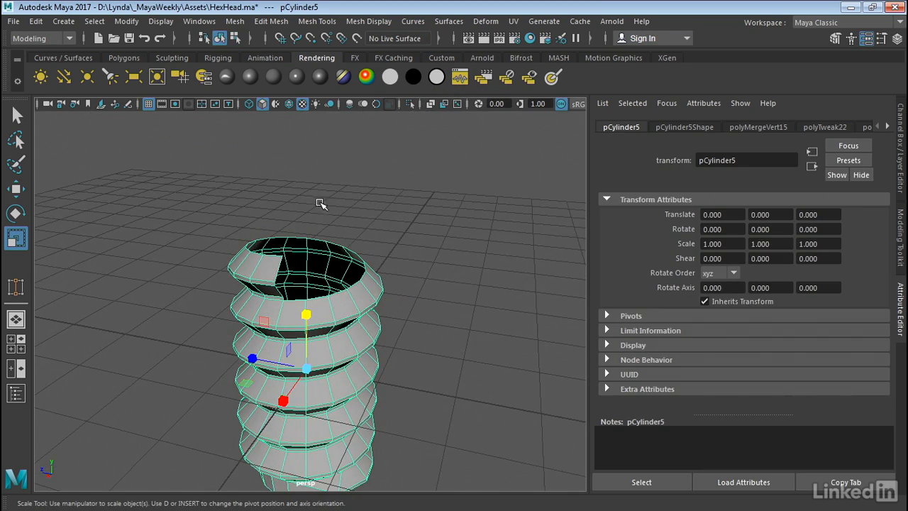
- Select the border edges around the thread's open upper rim, leaving out the profile edges of the cut end
{"action": "left_click_drag", "start_coordinate": [320, 203], "coordinate": [346, 247], "text": "alt"}
{"action": "right_click_drag", "start_coordinate": [347, 246], "coordinate": [499, 250], "text": "alt"}
{"action": "left_click_drag", "start_coordinate": [425, 218], "coordinate": [472, 255], "text": "alt"}
{"action": "right_click_drag", "start_coordinate": [473, 248], "coordinate": [400, 77], "text": "alt"}
{"action": "left_click", "coordinate": [399, 310]}
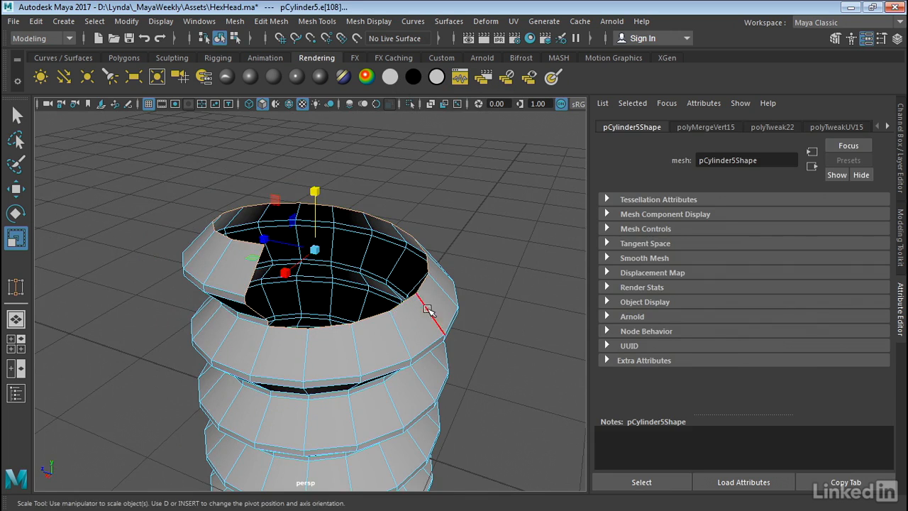
{"action": "left_click_drag", "start_coordinate": [474, 284], "coordinate": [493, 271], "text": "alt"}
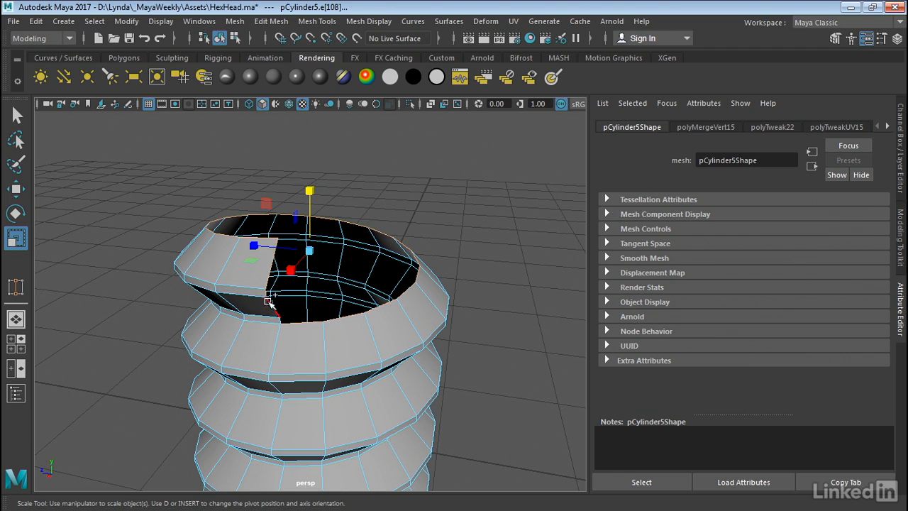
{"action": "left_click", "coordinate": [270, 276]}
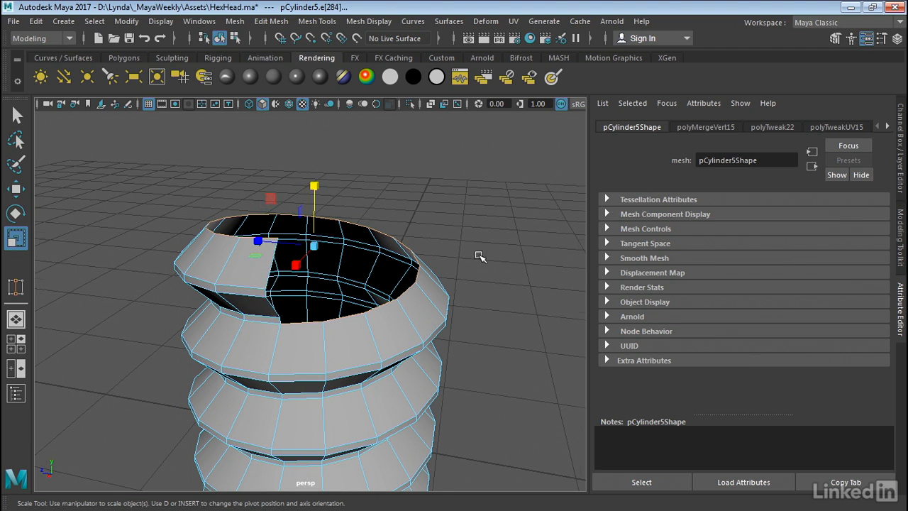
{"action": "left_click_drag", "start_coordinate": [480, 256], "coordinate": [469, 241], "text": "alt"}
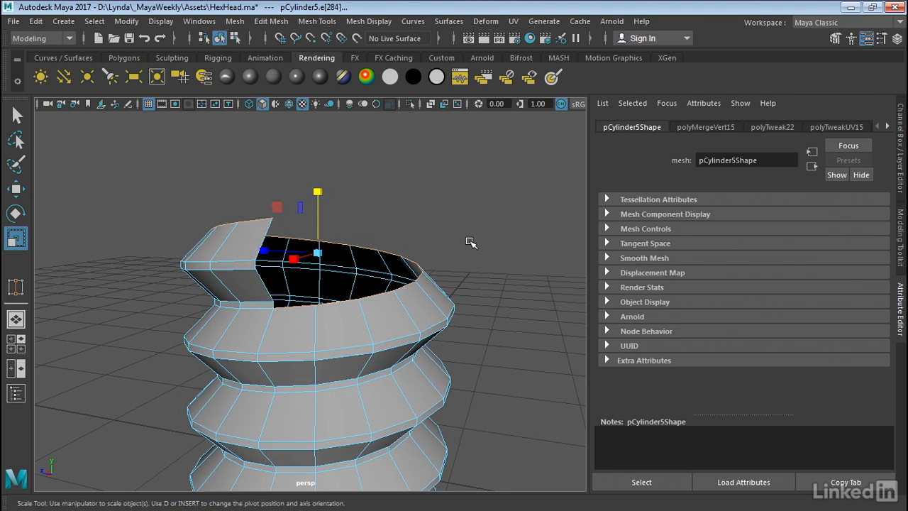
- Extrude the selected rim edges and move them straight up to form a smooth shank above the thread
{"action": "left_click", "coordinate": [261, 22]}
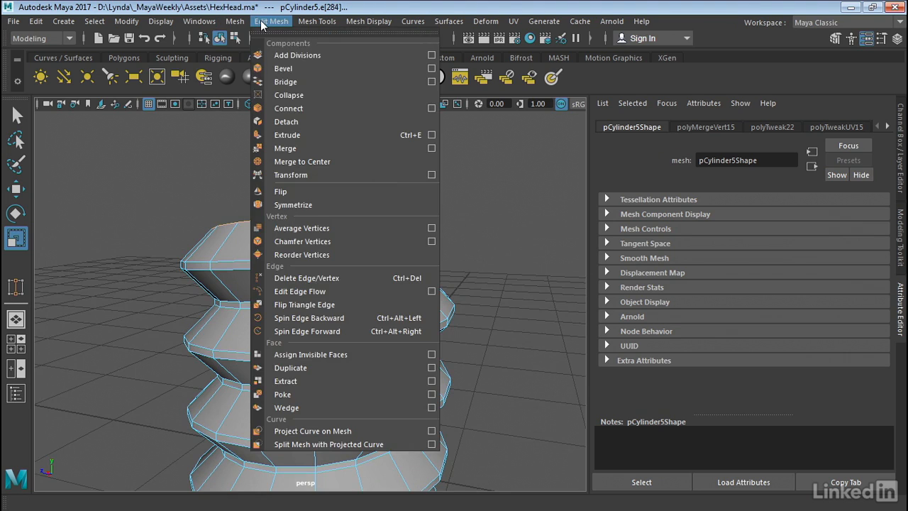
{"action": "left_click", "coordinate": [306, 136]}
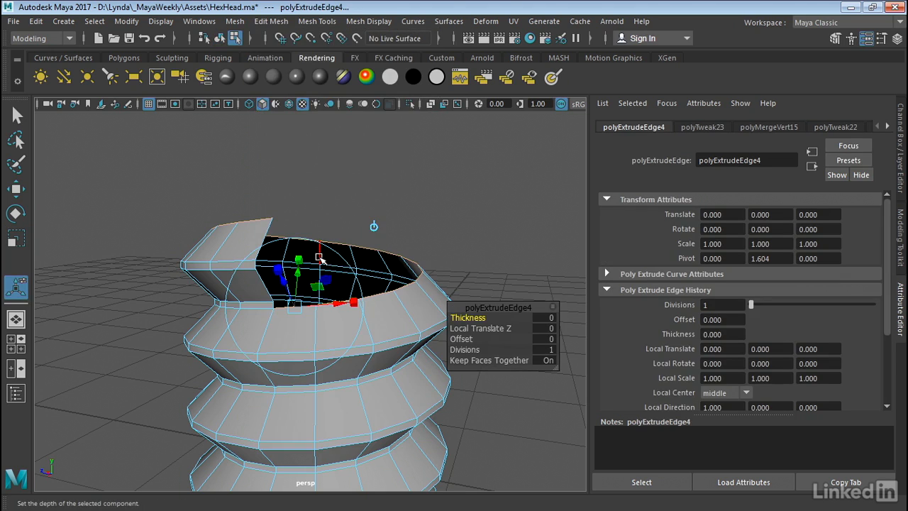
{"action": "key", "text": "w"}
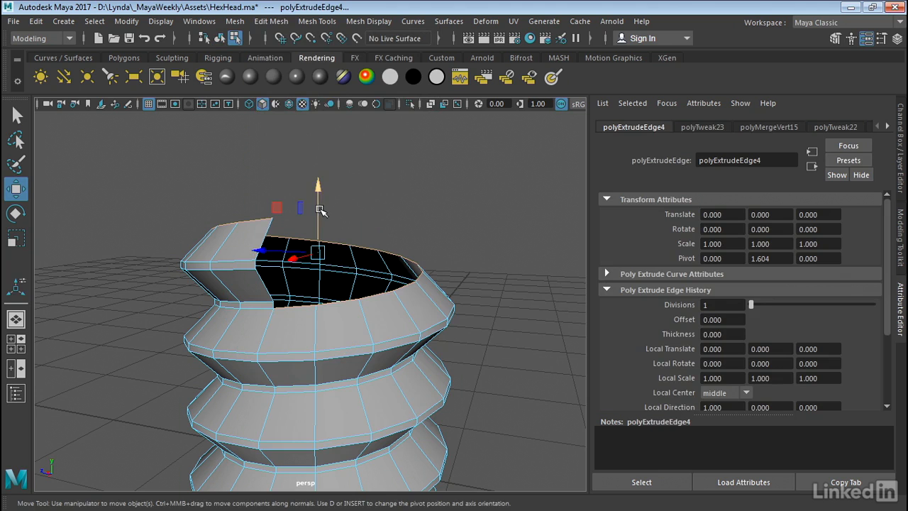
{"action": "left_click_drag", "start_coordinate": [319, 210], "coordinate": [328, 30]}
{"action": "right_click_drag", "start_coordinate": [419, 233], "coordinate": [339, 192], "text": "alt"}
{"action": "middle_click_drag", "start_coordinate": [355, 192], "coordinate": [372, 235], "text": "alt"}
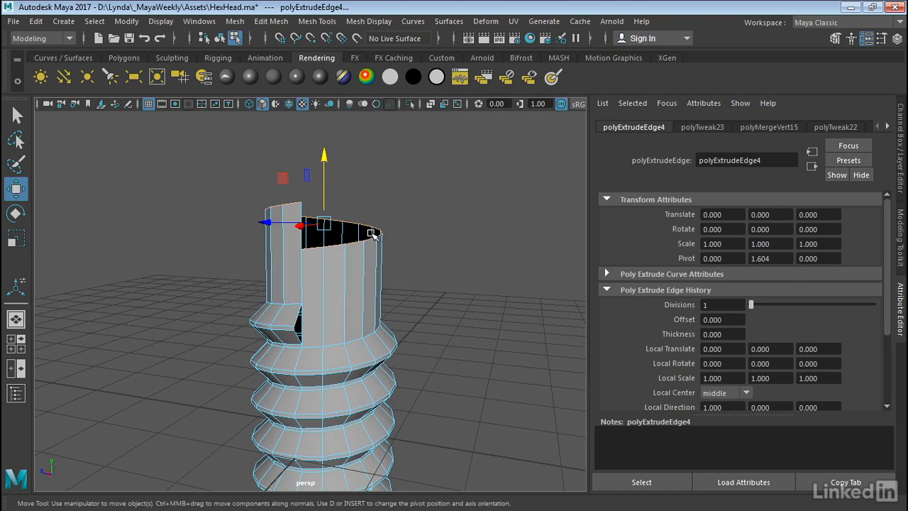
{"action": "left_click_drag", "start_coordinate": [325, 179], "coordinate": [323, 162]}
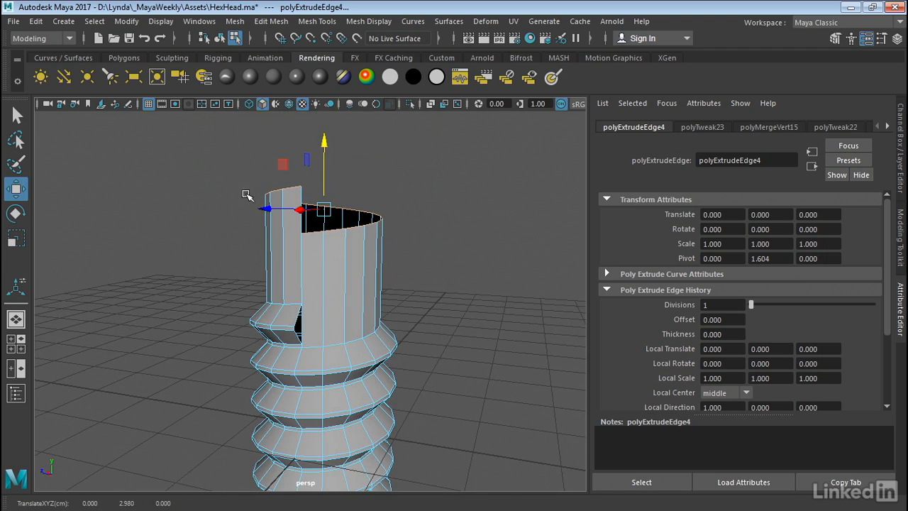
- Scale the shank's upper rim edges vertically to flatten them level, and clear the selection
{"action": "left_click_drag", "start_coordinate": [382, 201], "coordinate": [404, 202], "text": "alt"}
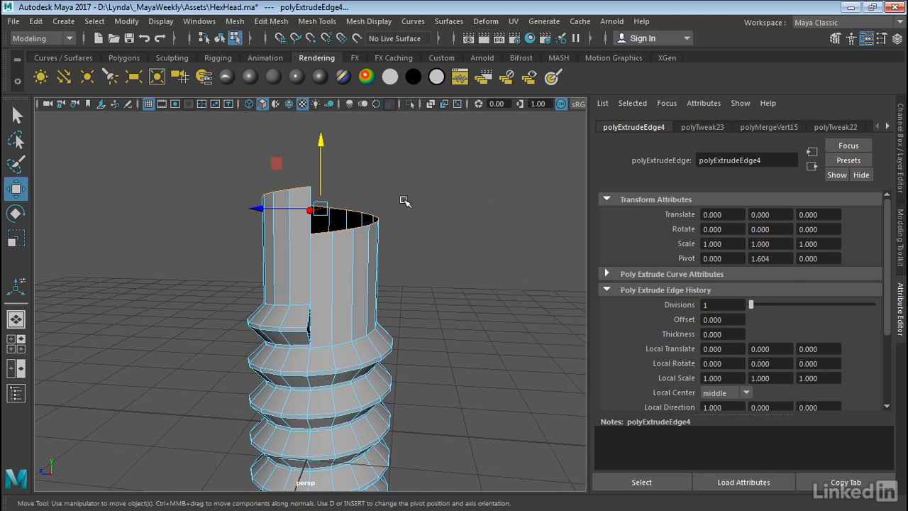
{"action": "key", "text": "r"}
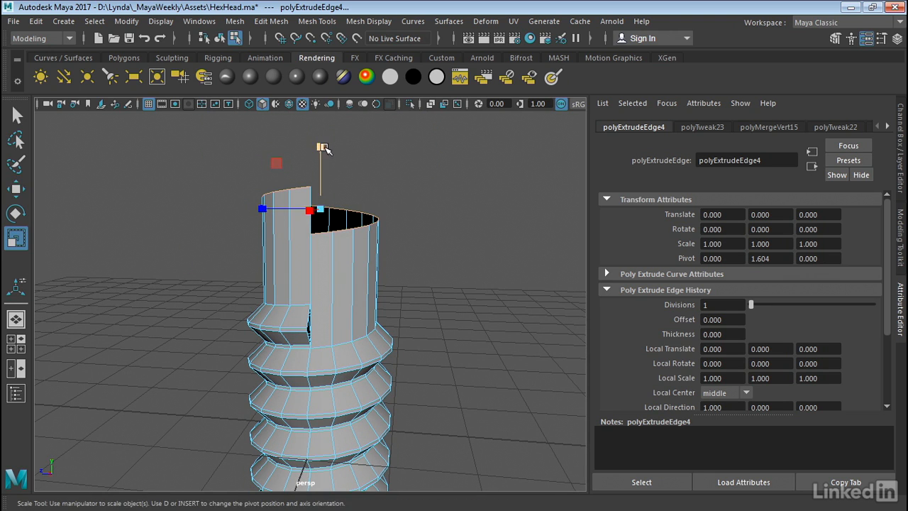
{"action": "left_click_drag", "start_coordinate": [322, 147], "coordinate": [320, 210]}
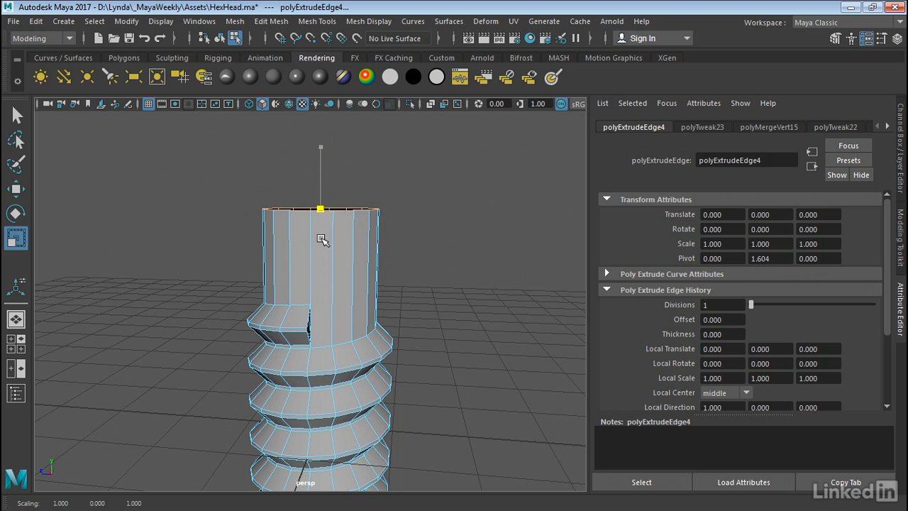
{"action": "left_click", "coordinate": [435, 252]}
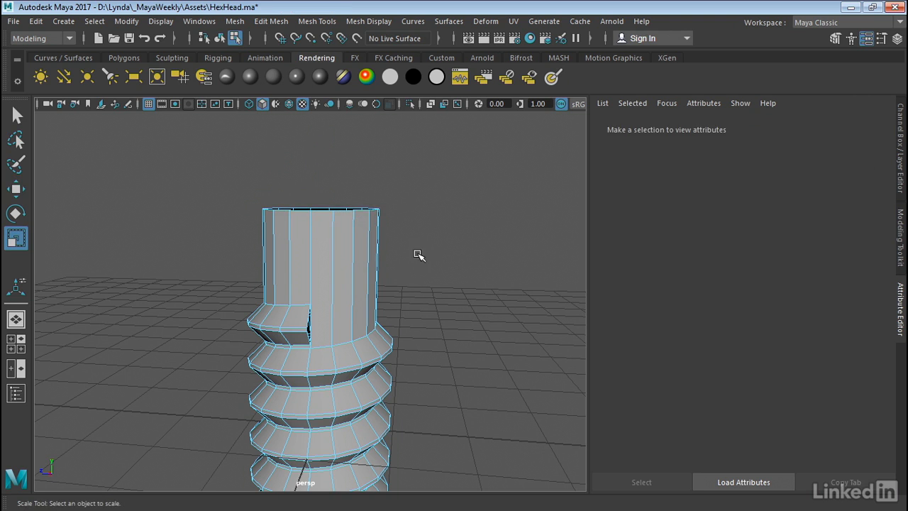
- Pull the seam vertex at the shank's upper rim aside and target weld it to the matching vertex across the gap
{"action": "left_click_drag", "start_coordinate": [419, 255], "coordinate": [530, 271], "text": "alt"}
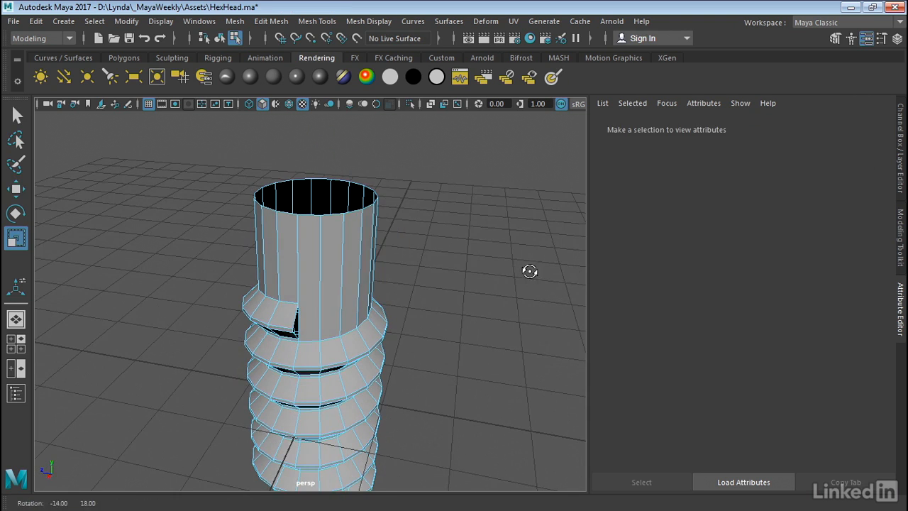
{"action": "scroll", "coordinate": [489, 225], "scroll_direction": "up", "scroll_amount": 5}
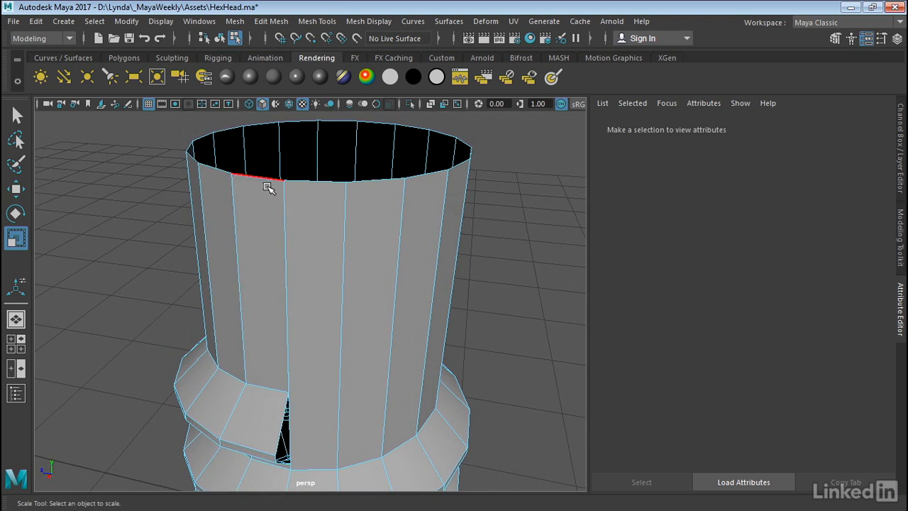
{"action": "right_click", "coordinate": [267, 186]}
{"action": "left_click", "coordinate": [286, 180]}
{"action": "key", "text": "w"}
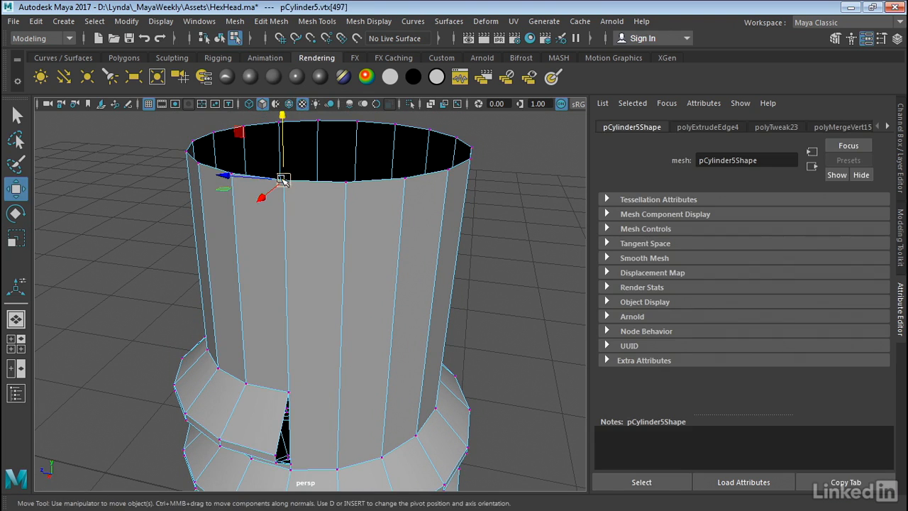
{"action": "left_click_drag", "start_coordinate": [281, 176], "coordinate": [268, 173]}
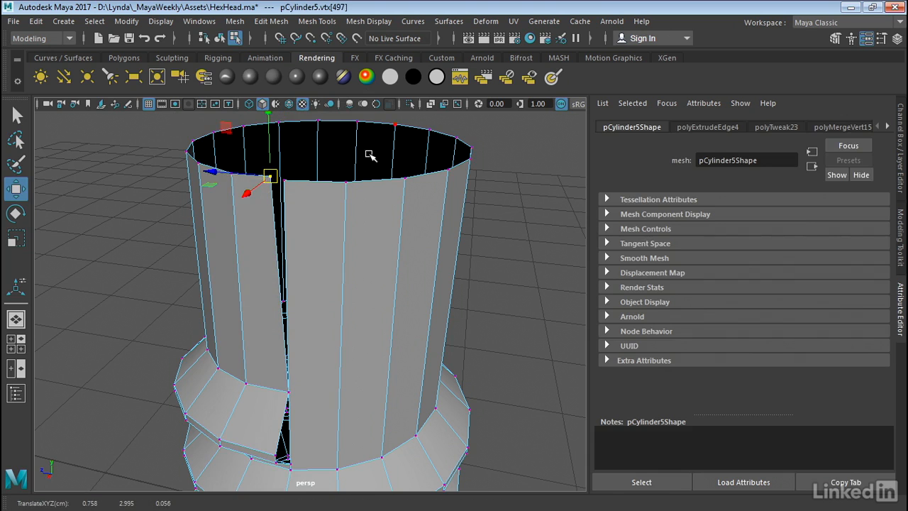
{"action": "left_click_drag", "start_coordinate": [369, 155], "coordinate": [374, 158], "text": "alt"}
{"action": "left_click", "coordinate": [309, 22]}
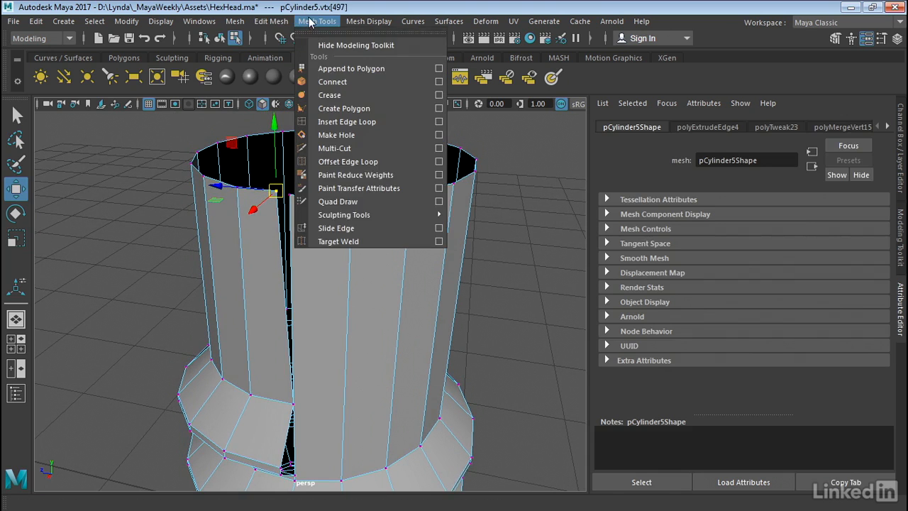
{"action": "left_click", "coordinate": [339, 241]}
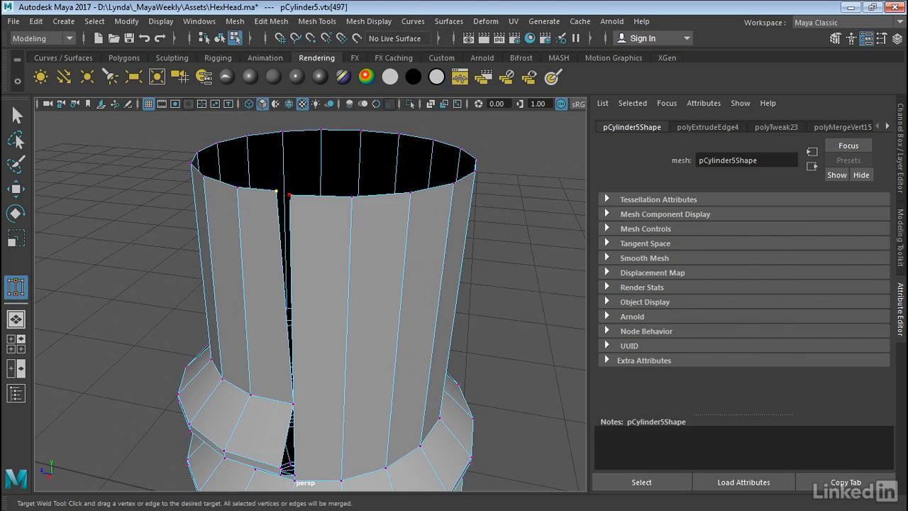
{"action": "left_click_drag", "start_coordinate": [276, 191], "coordinate": [290, 195]}
- Examine the remaining opening at the thread's cut end and the shank seam above it from several angles
{"action": "middle_click_drag", "start_coordinate": [375, 372], "coordinate": [358, 224], "text": "alt"}
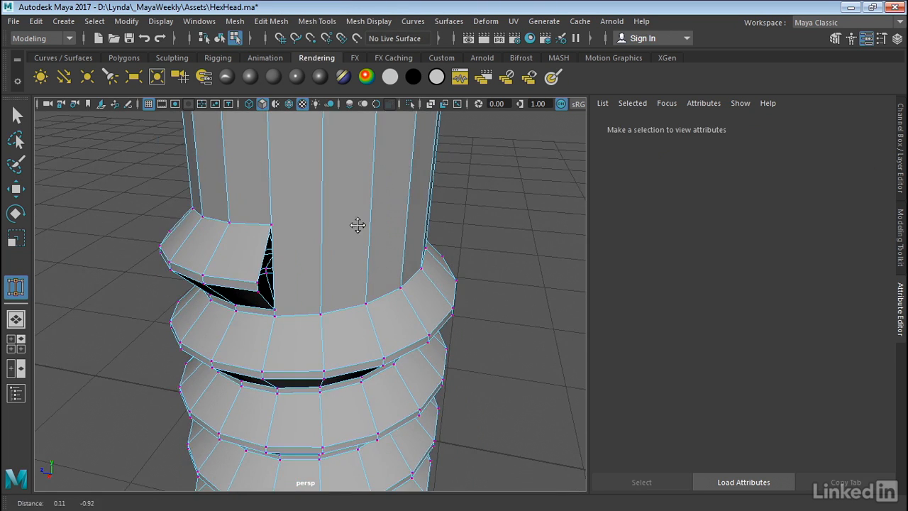
{"action": "right_click_drag", "start_coordinate": [172, 305], "coordinate": [298, 263], "text": "alt"}
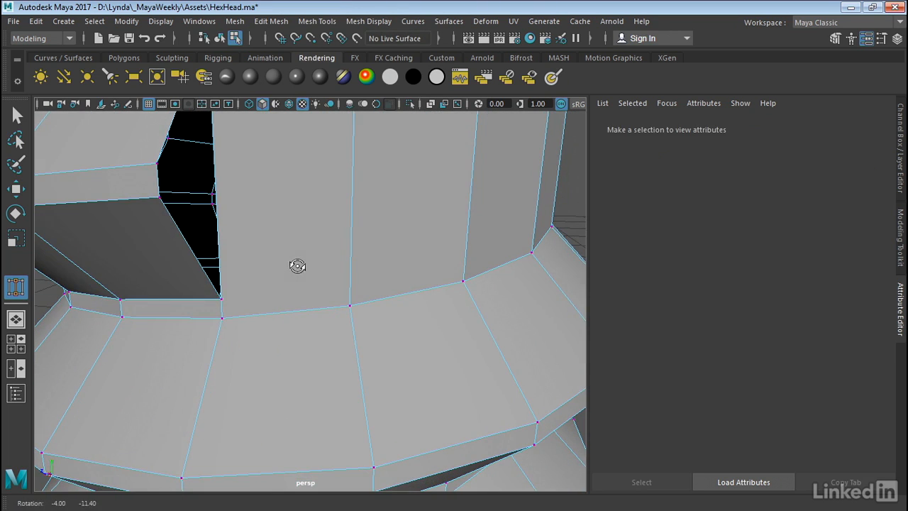
{"action": "middle_click_drag", "start_coordinate": [302, 231], "coordinate": [338, 345], "text": "alt"}
{"action": "right_click_drag", "start_coordinate": [338, 344], "coordinate": [254, 273], "text": "alt"}
{"action": "mouse_move", "coordinate": [293, 257]}
{"action": "left_mouse_down", "text": "alt"}
{"action": "mouse_move", "coordinate": [280, 258]}
{"action": "mouse_move", "coordinate": [288, 260]}
{"action": "left_mouse_up", "text": "alt"}
{"action": "right_click_drag", "start_coordinate": [318, 260], "coordinate": [242, 241], "text": "alt"}
{"action": "left_click_drag", "start_coordinate": [242, 241], "coordinate": [241, 232], "text": "alt"}
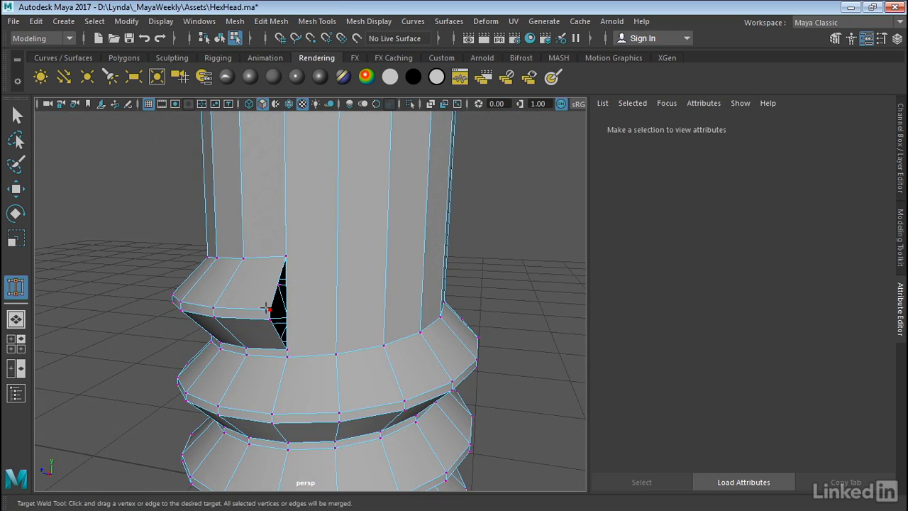
{"action": "left_click_drag", "start_coordinate": [304, 251], "coordinate": [316, 256], "text": "alt"}
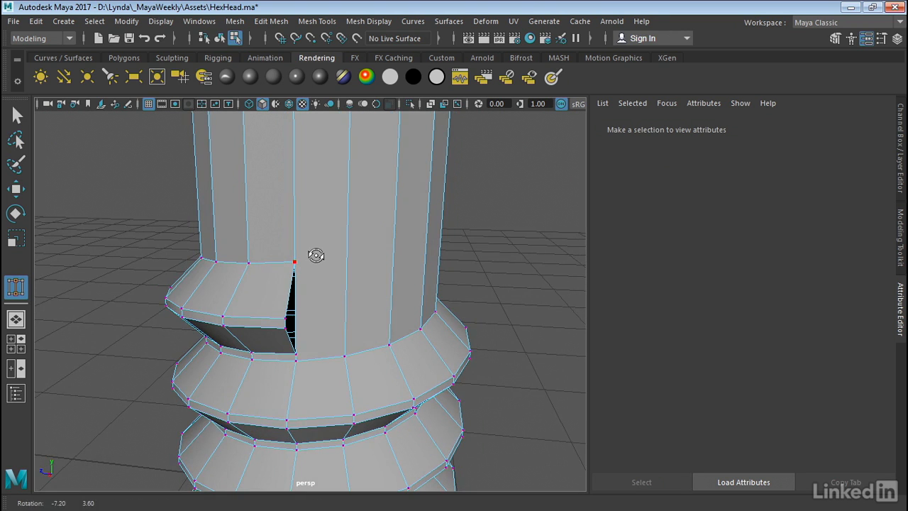
{"action": "right_click_drag", "start_coordinate": [320, 250], "coordinate": [283, 235], "text": "alt"}
{"action": "left_click_drag", "start_coordinate": [282, 235], "coordinate": [274, 227], "text": "alt"}
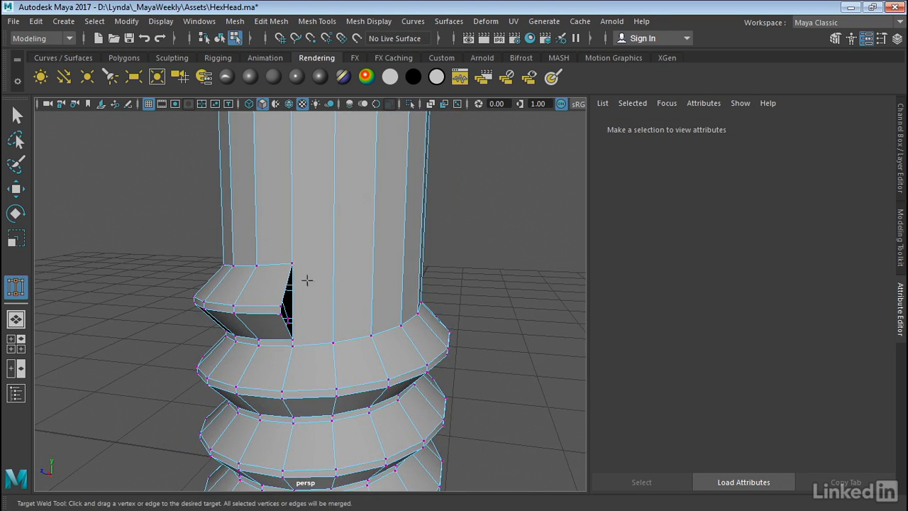
{"action": "right_click_drag", "start_coordinate": [307, 280], "coordinate": [310, 199], "text": "alt"}
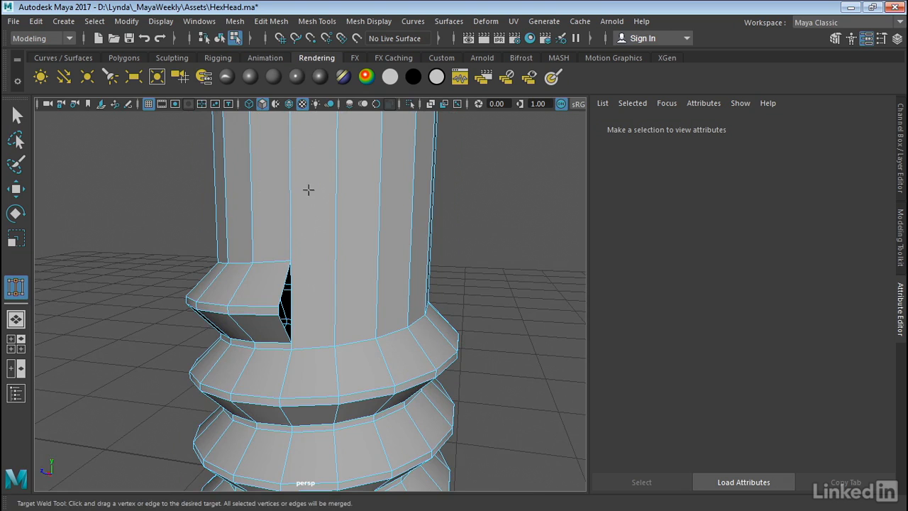
- Try moving the shank face beside the thread's cut end sideways, and undo that move
{"action": "key", "text": "w"}
{"action": "left_click", "coordinate": [310, 191]}
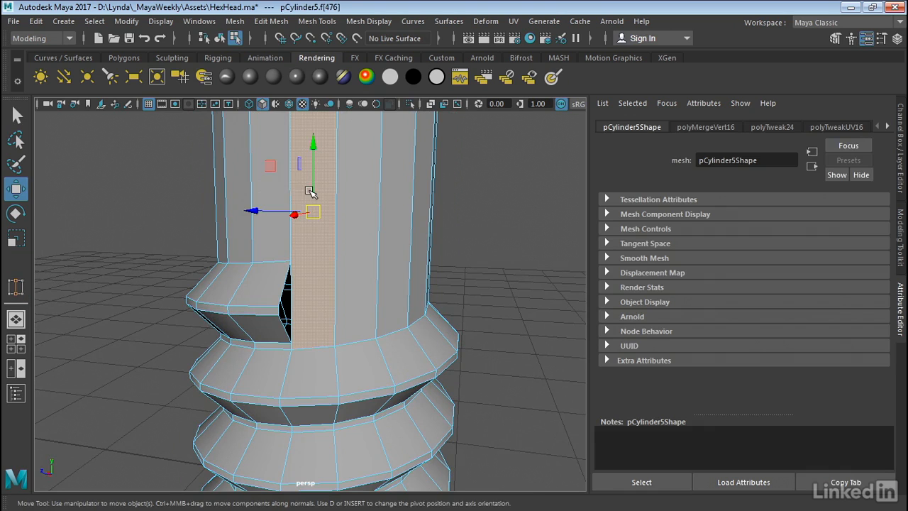
{"action": "left_click_drag", "start_coordinate": [258, 209], "coordinate": [274, 205]}
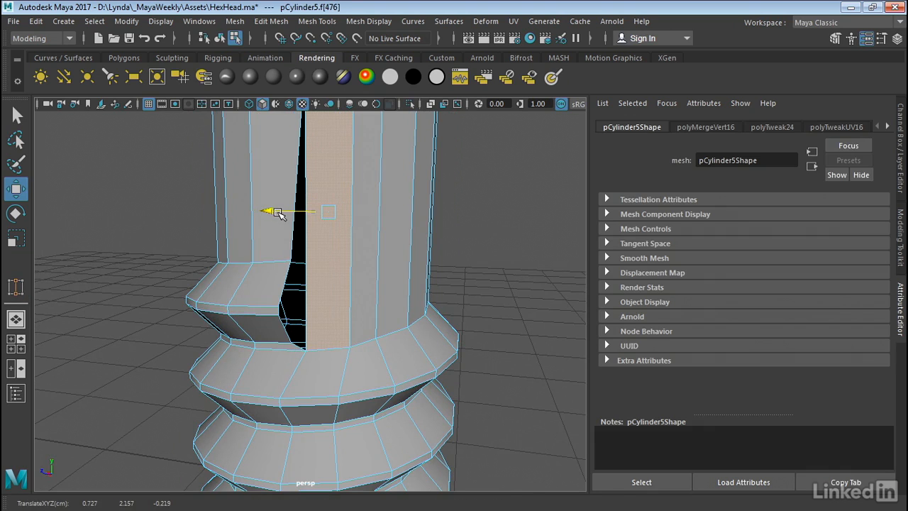
{"action": "key", "text": "ctrl+z"}
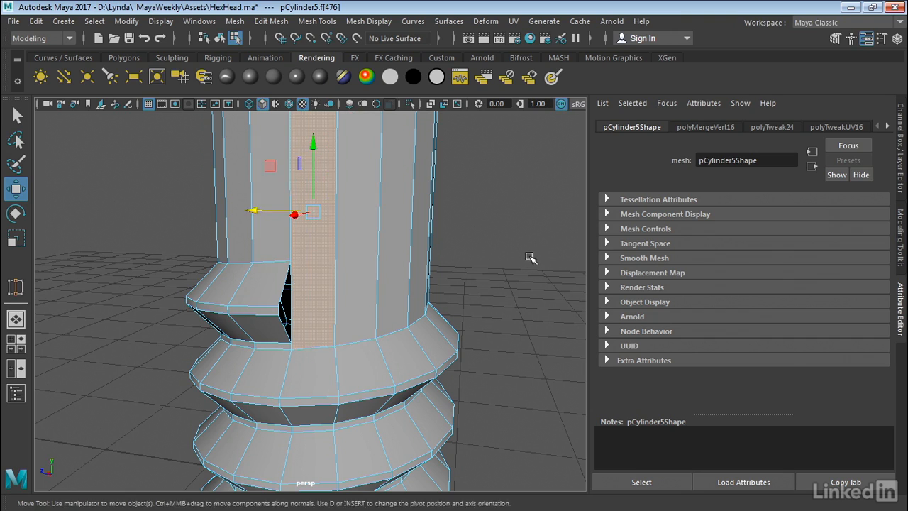
{"action": "left_click", "coordinate": [528, 256]}
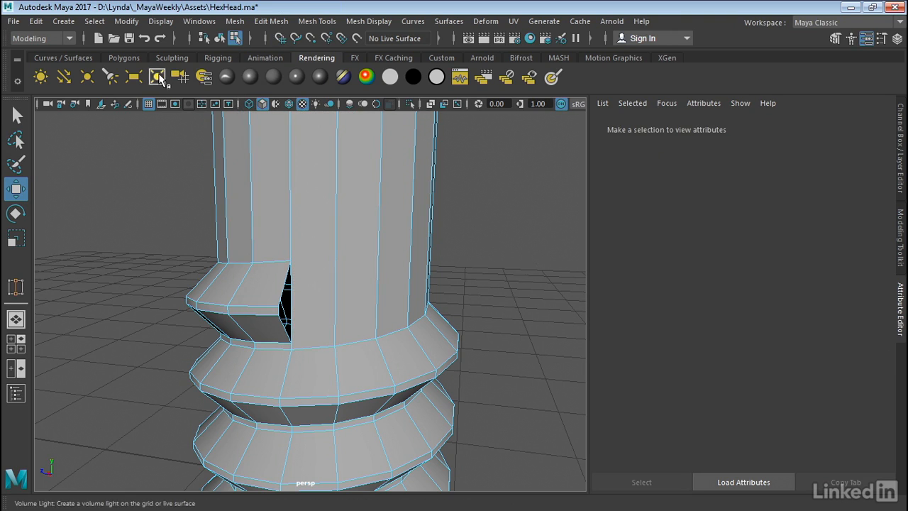
- Insert two edge loops around the shank, one just above the thread and one a little higher up
{"action": "left_click", "coordinate": [319, 23]}
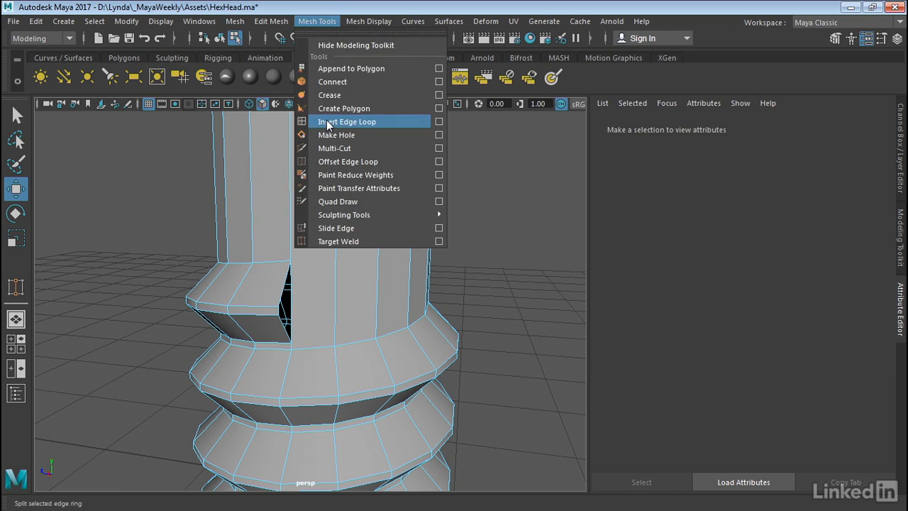
{"action": "left_click", "coordinate": [326, 120]}
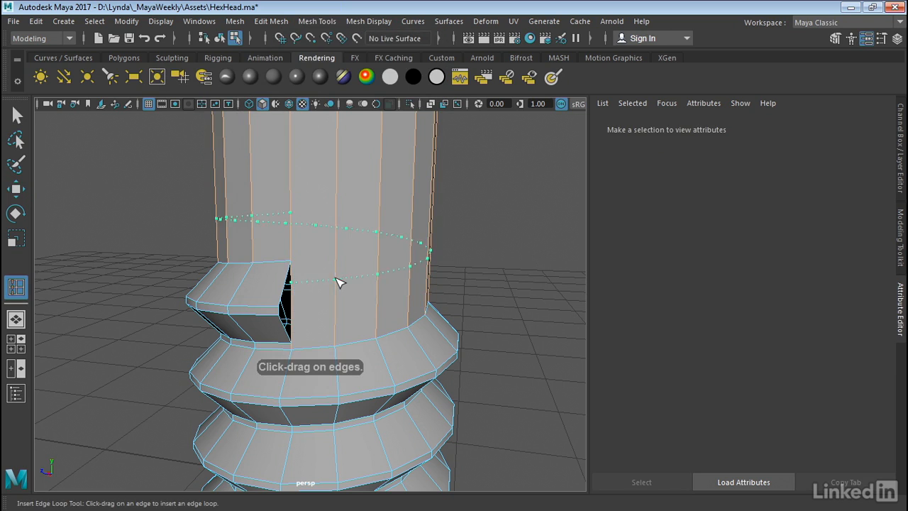
{"action": "left_click", "coordinate": [353, 343]}
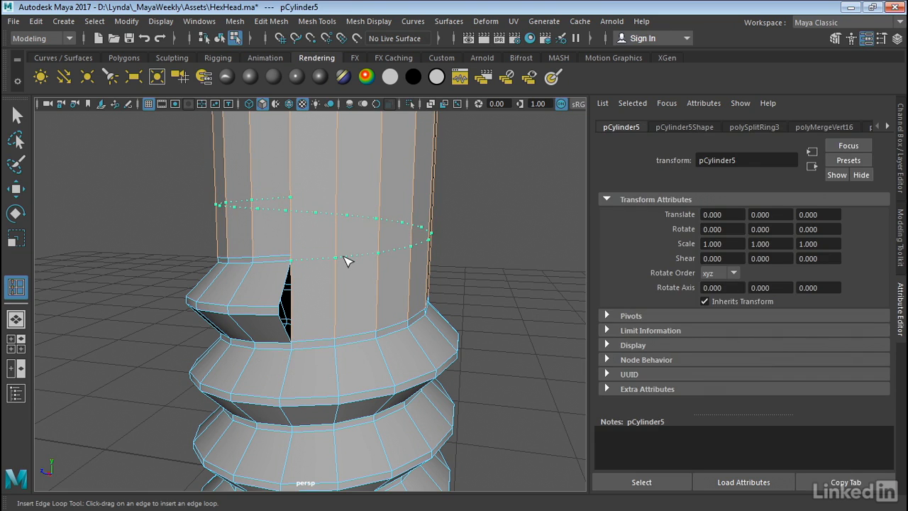
{"action": "left_click", "coordinate": [346, 262]}
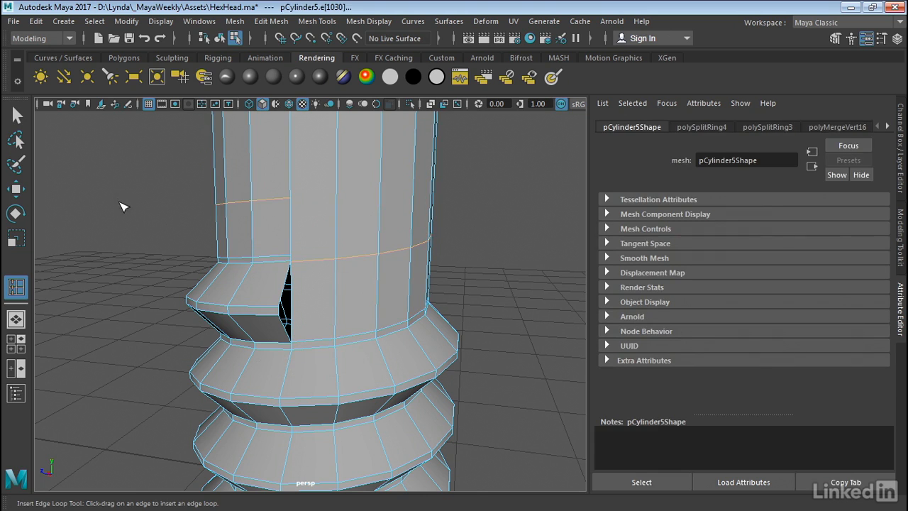
- Slide the two lower-loop edges beside the shank seam, just above the thread's cut end, upward along the shank
{"action": "right_click_drag", "start_coordinate": [123, 207], "coordinate": [168, 212], "text": "alt"}
{"action": "left_click_drag", "start_coordinate": [171, 214], "coordinate": [190, 215], "text": "alt"}
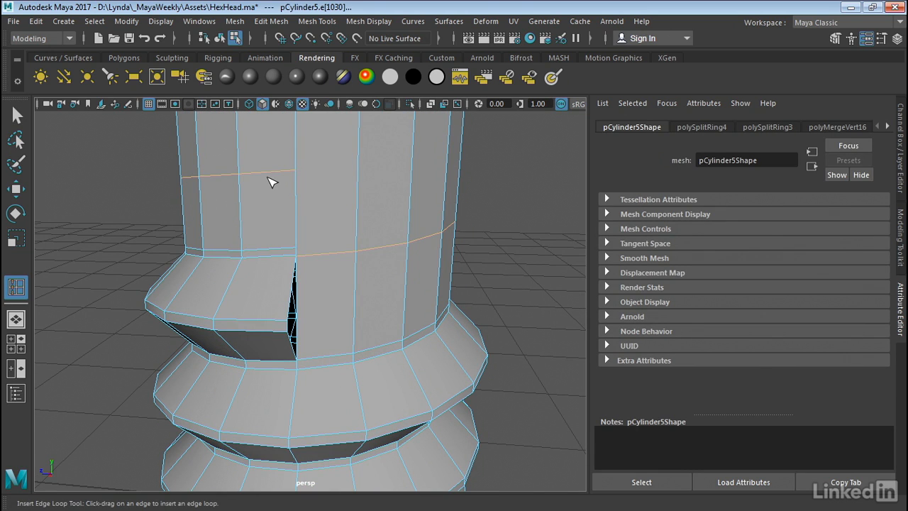
{"action": "key", "text": "w"}
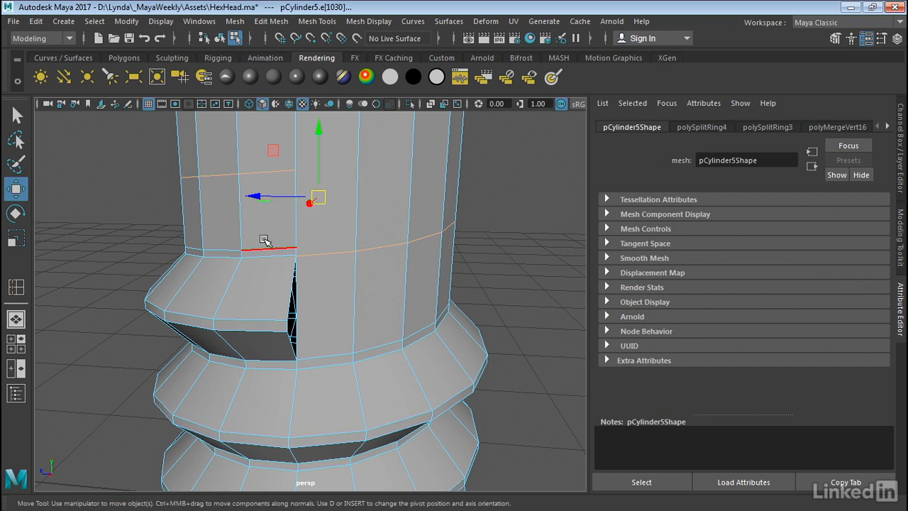
{"action": "left_click", "coordinate": [254, 246]}
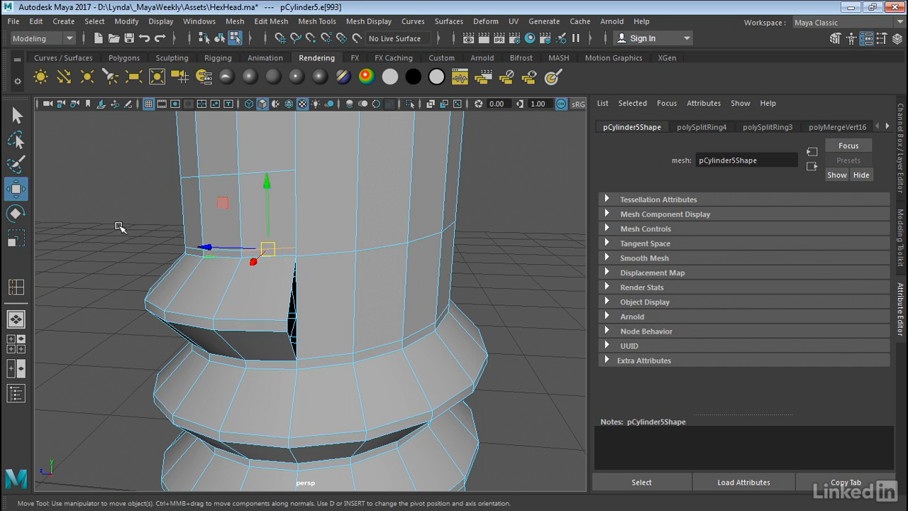
{"action": "left_click_drag", "start_coordinate": [120, 227], "coordinate": [164, 221], "text": "alt"}
{"action": "left_click_drag", "start_coordinate": [223, 256], "coordinate": [222, 256]}
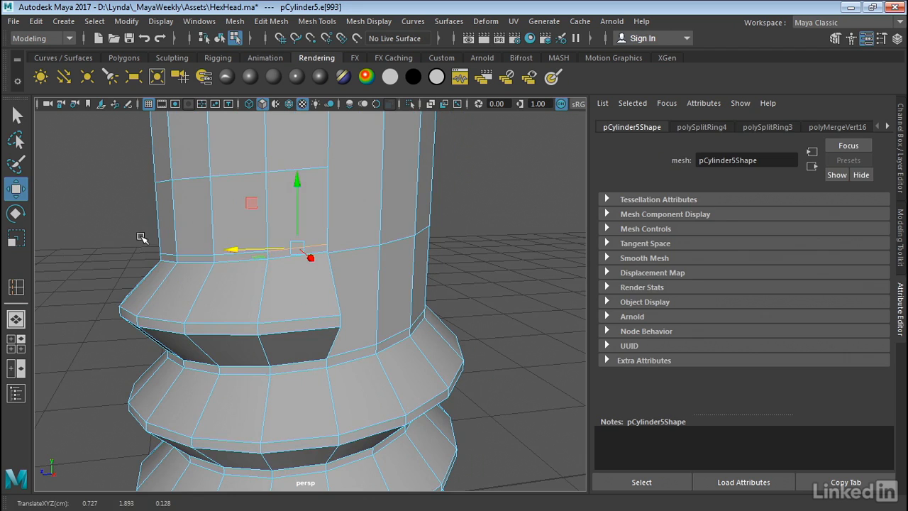
{"action": "left_click", "coordinate": [142, 238]}
{"action": "left_click", "coordinate": [235, 251]}
{"action": "left_click", "coordinate": [291, 249], "text": "shift"}
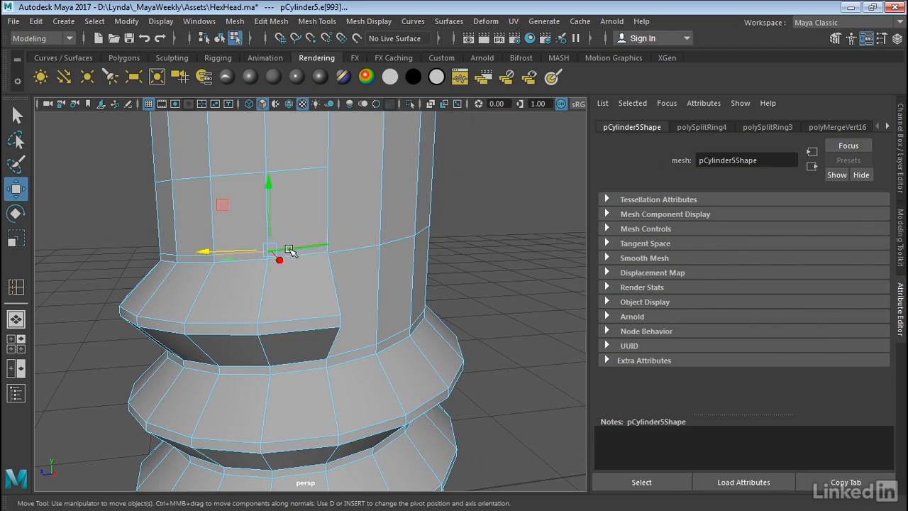
{"action": "left_click", "coordinate": [316, 21]}
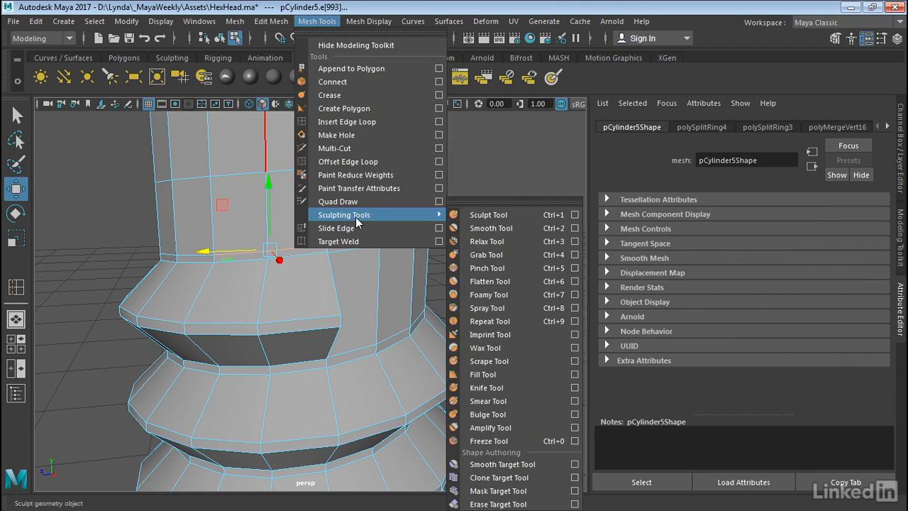
{"action": "left_click", "coordinate": [363, 229]}
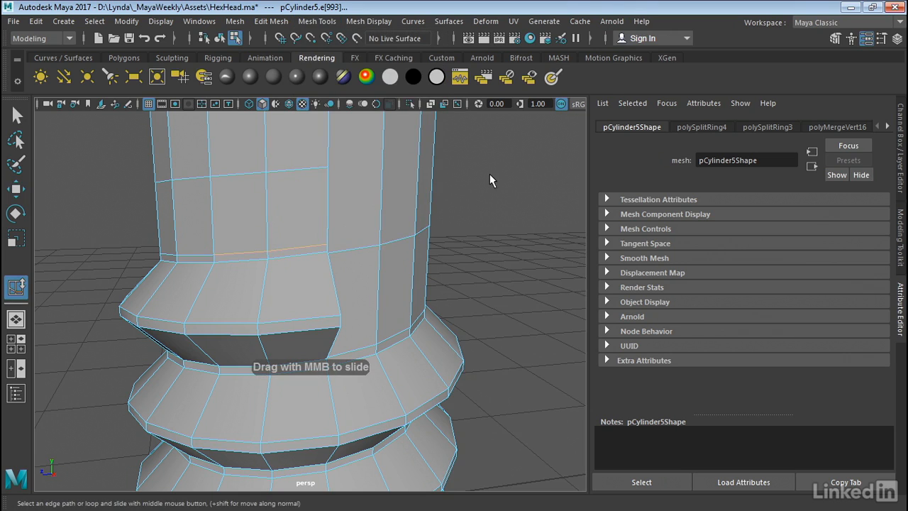
{"action": "middle_click_drag", "start_coordinate": [492, 173], "coordinate": [468, 165]}
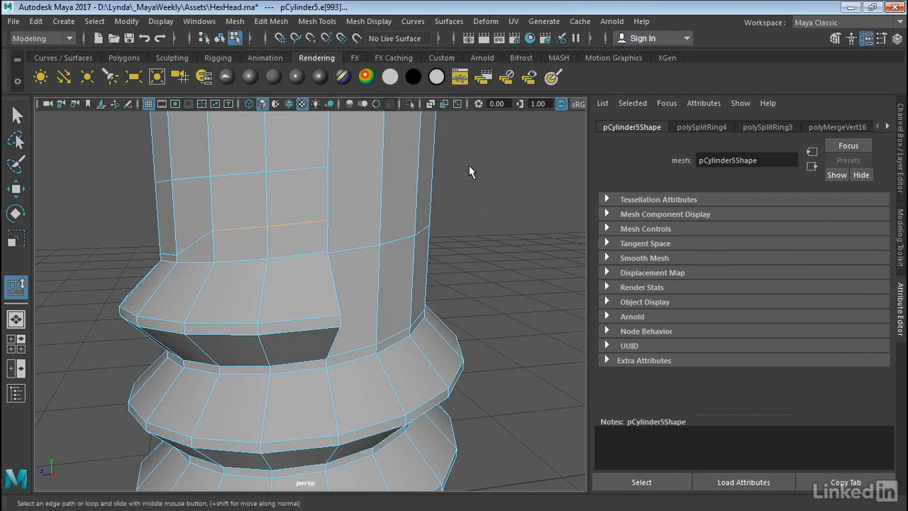
- Slide the remaining low edges farther around the shank upward to line up with the raised edges of the loop
{"action": "left_click", "coordinate": [168, 256]}
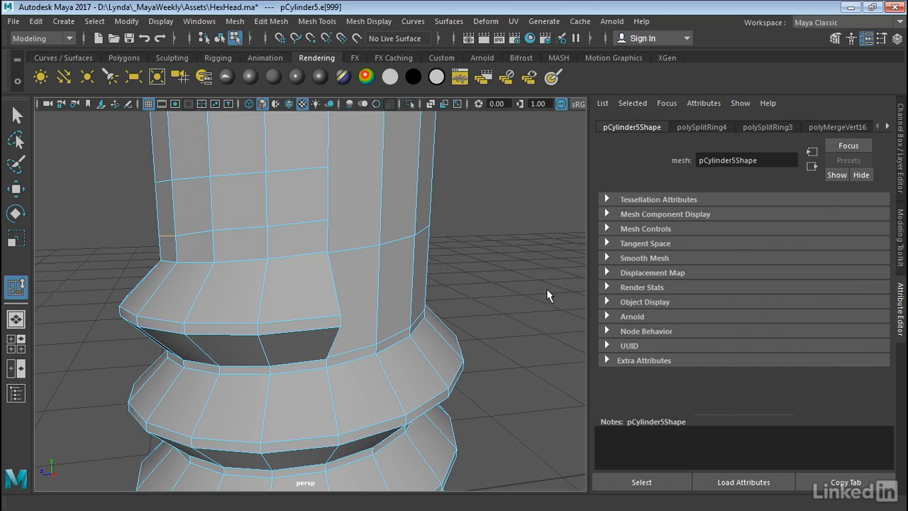
{"action": "left_click_drag", "start_coordinate": [547, 294], "coordinate": [624, 291], "text": "alt"}
{"action": "left_click", "coordinate": [115, 281]}
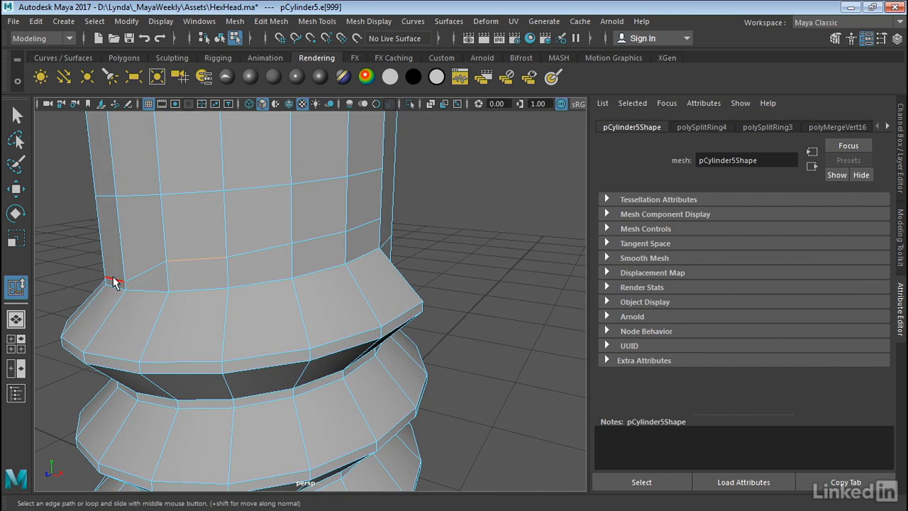
{"action": "middle_click_drag", "start_coordinate": [60, 250], "coordinate": [50, 244]}
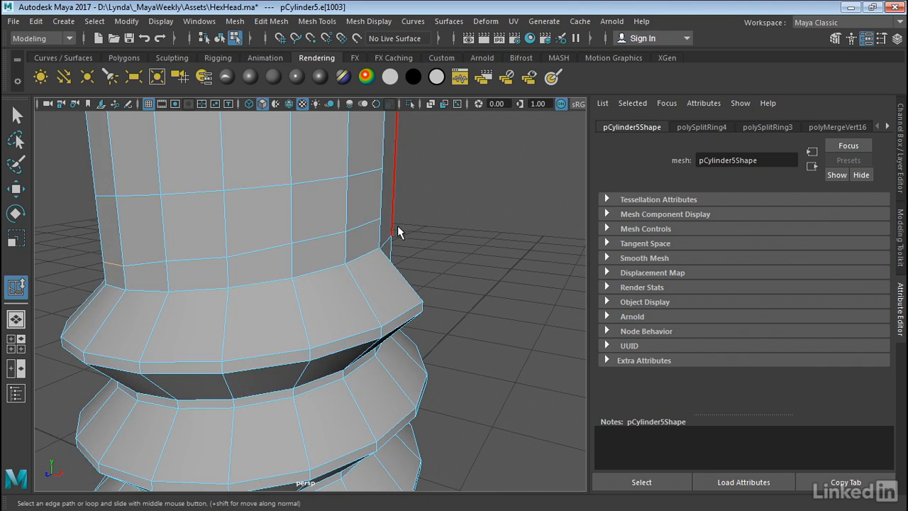
- With Multi-Cut, cut across two shank faces from just above the lower loop to the raised loop's end at the seam
{"action": "left_click_drag", "start_coordinate": [392, 239], "coordinate": [300, 223], "text": "alt"}
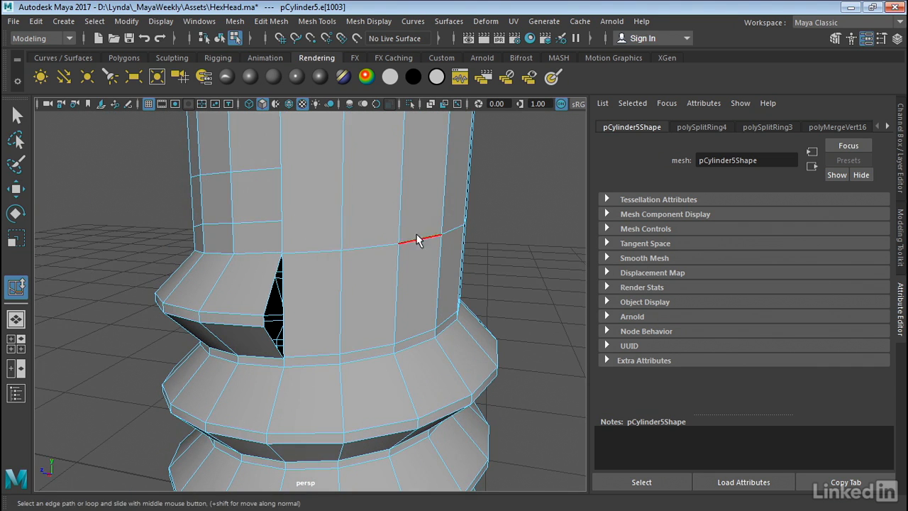
{"action": "middle_click_drag", "start_coordinate": [419, 239], "coordinate": [449, 254], "text": "alt"}
{"action": "right_click_drag", "start_coordinate": [449, 255], "coordinate": [469, 244], "text": "alt"}
{"action": "middle_click_drag", "start_coordinate": [469, 245], "coordinate": [470, 260], "text": "alt"}
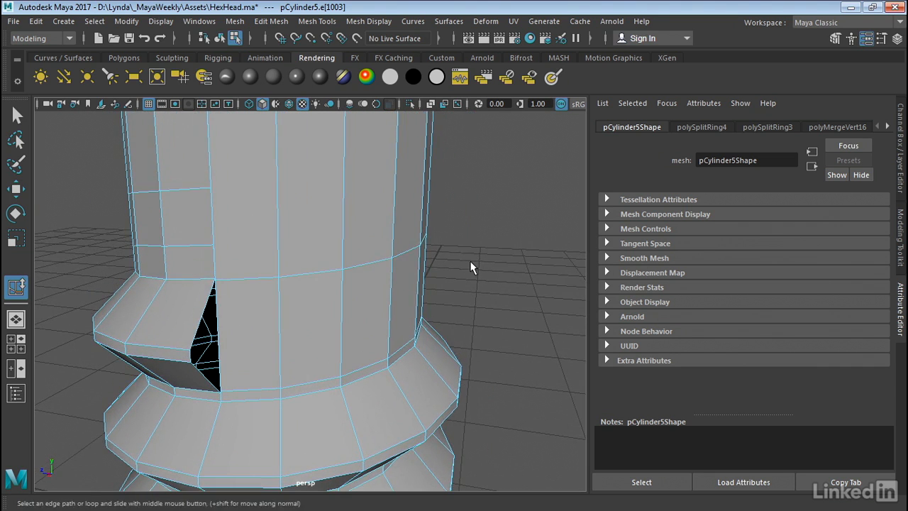
{"action": "right_click_drag", "start_coordinate": [470, 260], "coordinate": [424, 253], "text": "alt"}
{"action": "left_click", "coordinate": [460, 250]}
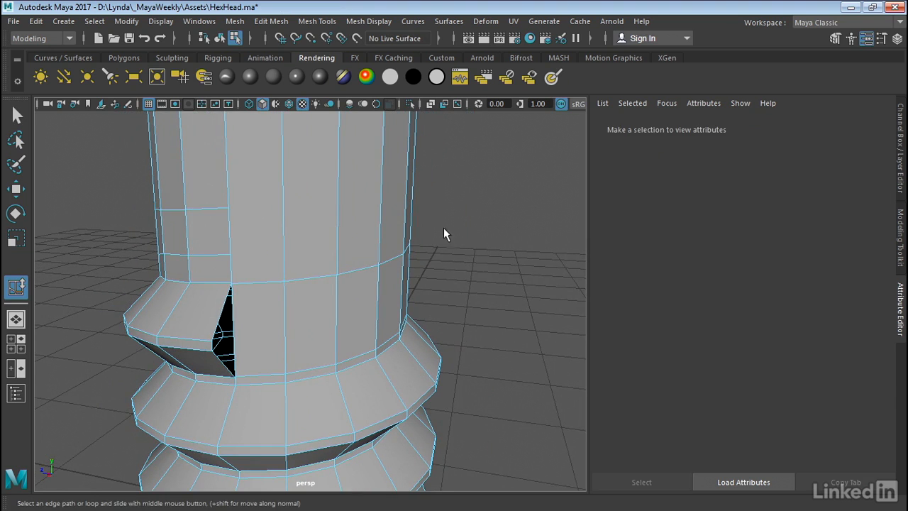
{"action": "left_click", "coordinate": [333, 22]}
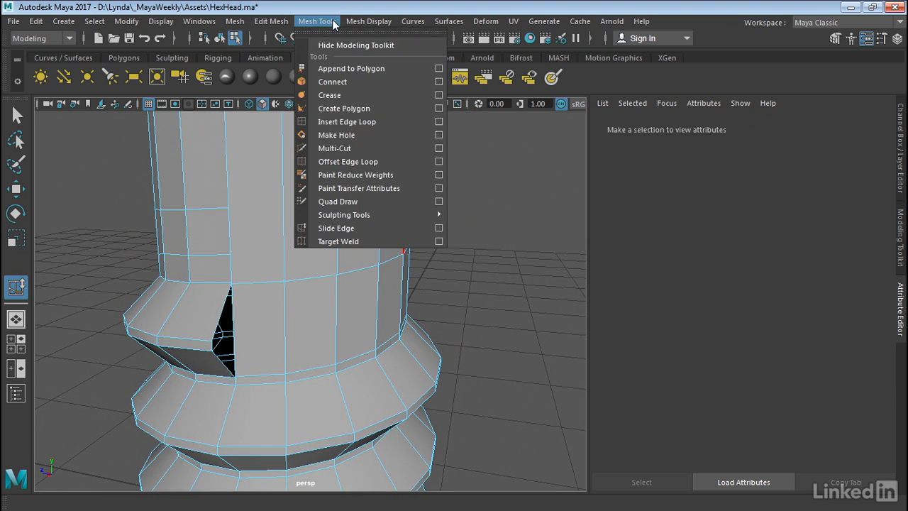
{"action": "left_click", "coordinate": [342, 147]}
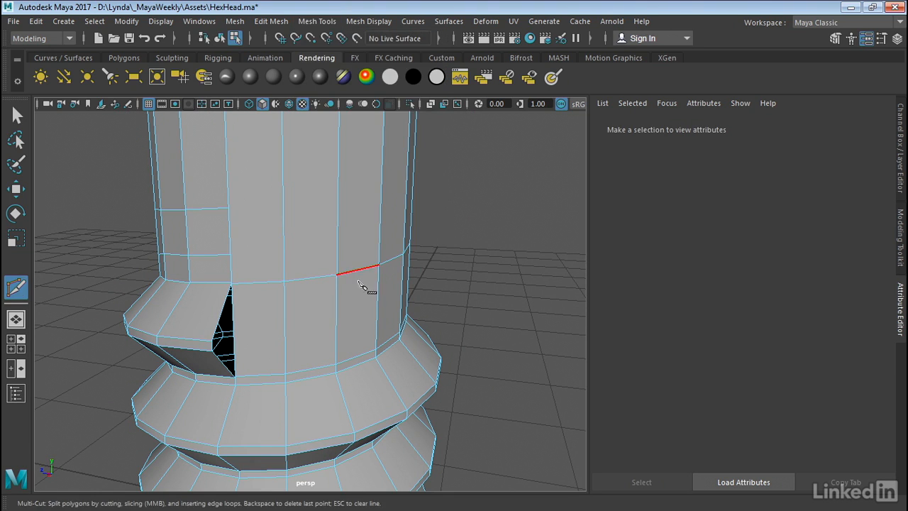
{"action": "right_click_drag", "start_coordinate": [355, 280], "coordinate": [395, 255], "text": "alt"}
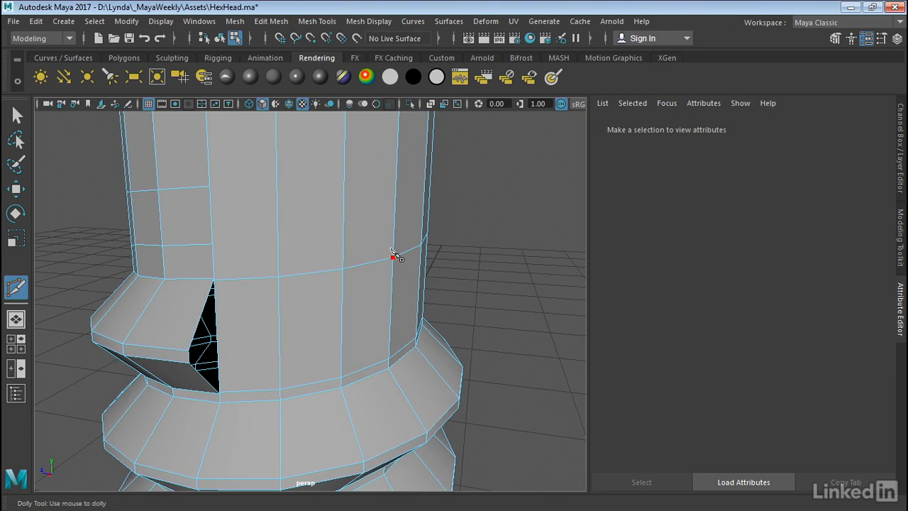
{"action": "left_click", "coordinate": [344, 258]}
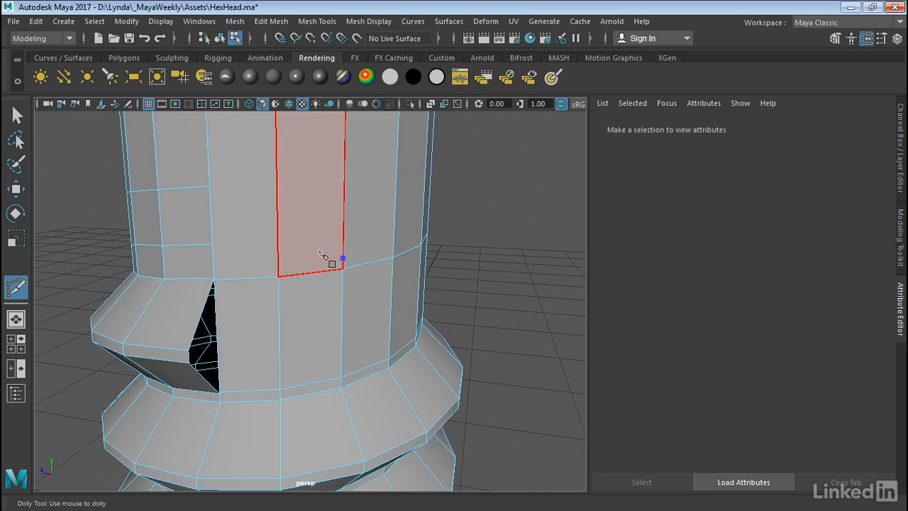
{"action": "left_click", "coordinate": [278, 247]}
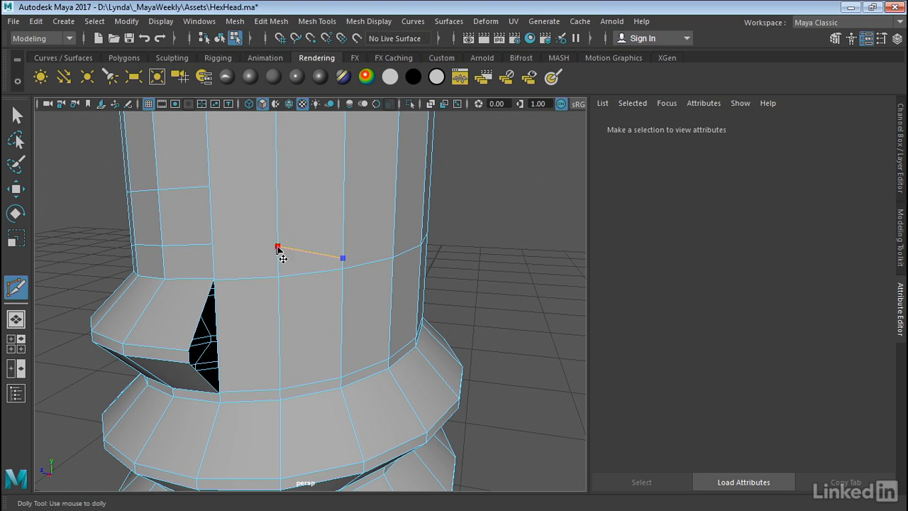
{"action": "left_click", "coordinate": [213, 246]}
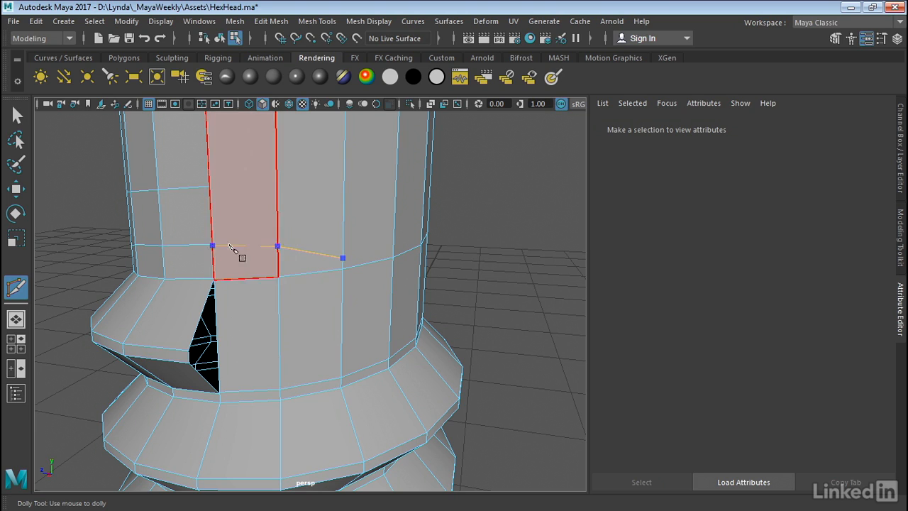
{"action": "left_click_drag", "start_coordinate": [455, 307], "coordinate": [466, 286], "text": "alt"}
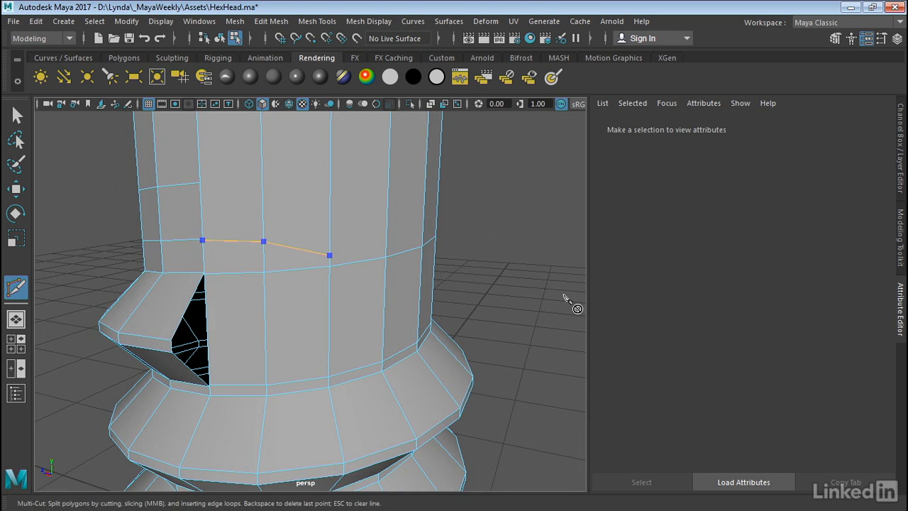
{"action": "key", "text": "Return"}
- Cut a second edge path from a lower-loop vertex up across three shank faces to the upper loop's end at the seam
{"action": "left_click", "coordinate": [385, 256]}
{"action": "left_click", "coordinate": [331, 224]}
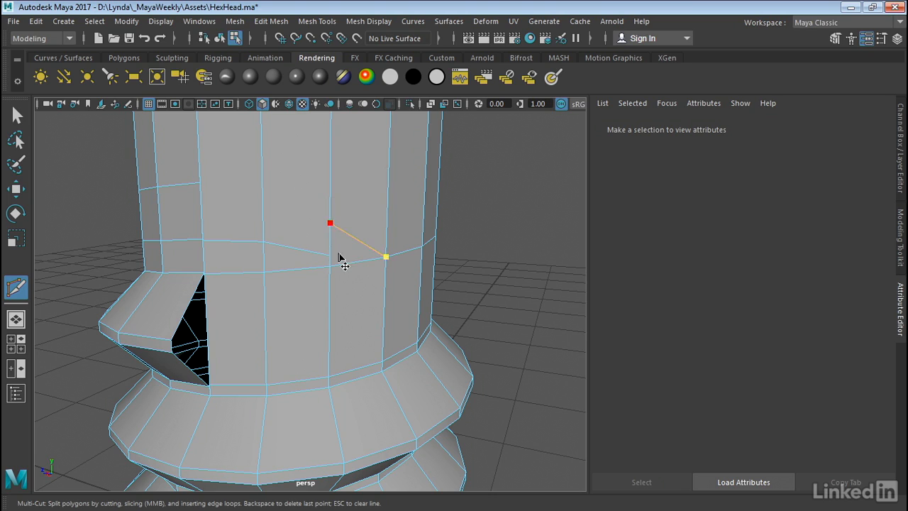
{"action": "left_click", "coordinate": [263, 193]}
{"action": "left_click", "coordinate": [200, 184]}
{"action": "key", "text": "Return"}
- Target weld the nearly coincident vertex pairs along the shank seam, down to the top of the opening at the thread's cut end
{"action": "left_click_drag", "start_coordinate": [448, 262], "coordinate": [516, 272], "text": "alt"}
{"action": "right_click_drag", "start_coordinate": [254, 208], "coordinate": [399, 217], "text": "alt"}
{"action": "left_click", "coordinate": [501, 211]}
{"action": "middle_click_drag", "start_coordinate": [347, 193], "coordinate": [409, 290], "text": "alt"}
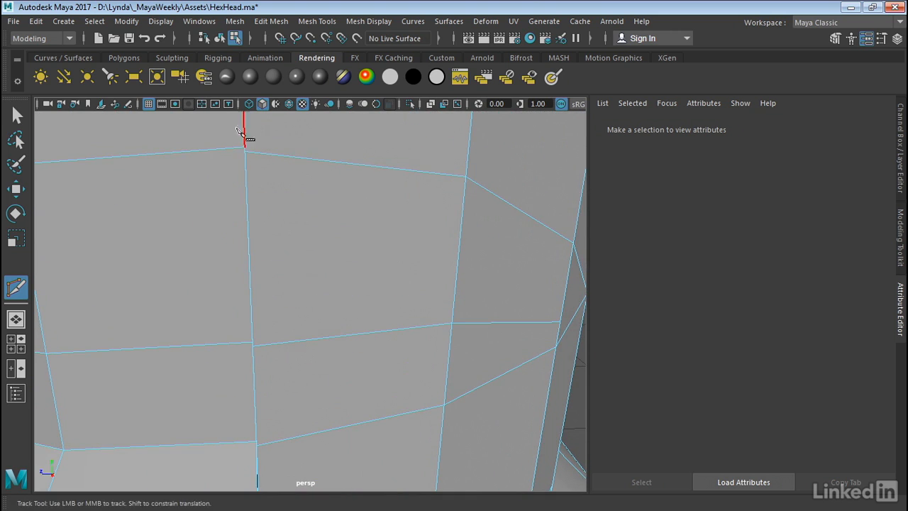
{"action": "left_click", "coordinate": [244, 148]}
{"action": "left_click", "coordinate": [309, 22]}
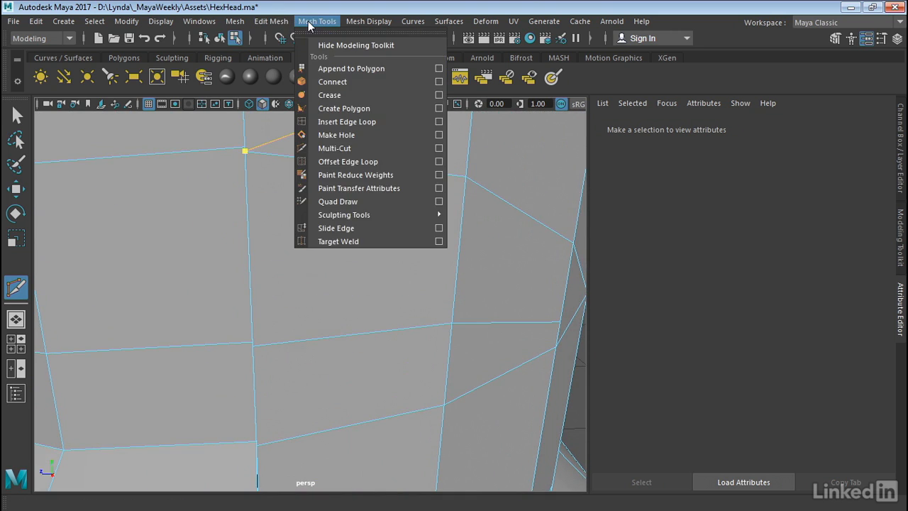
{"action": "left_click", "coordinate": [350, 240]}
{"action": "right_click_drag", "start_coordinate": [296, 348], "coordinate": [239, 114]}
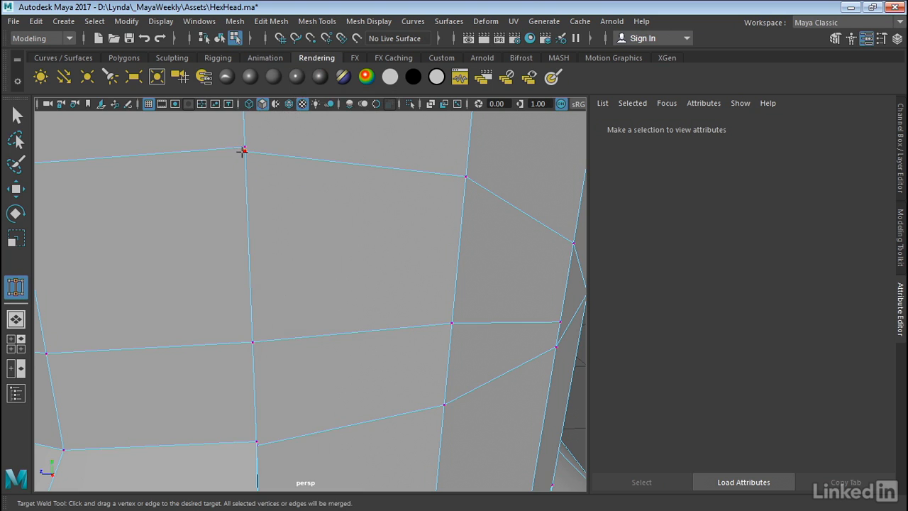
{"action": "scroll", "coordinate": [334, 334], "scroll_direction": "up", "scroll_amount": 3}
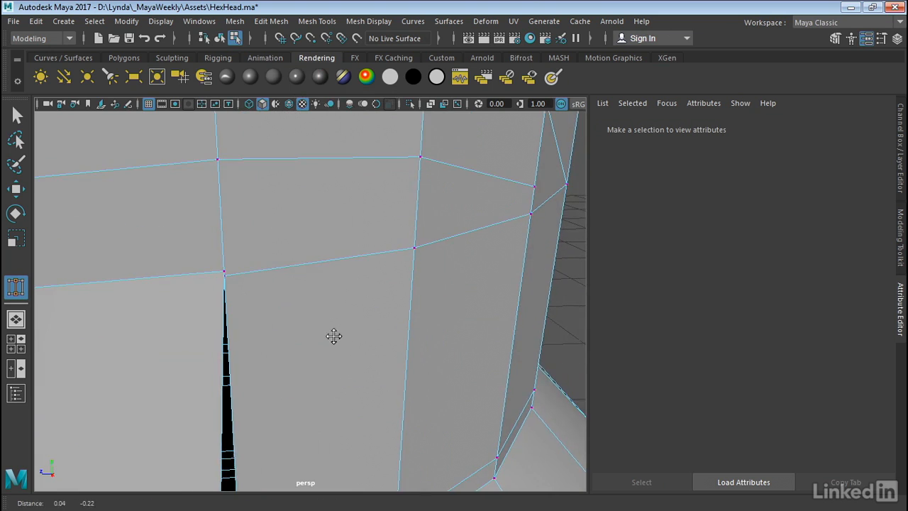
{"action": "scroll", "coordinate": [294, 282], "scroll_direction": "up", "scroll_amount": 3}
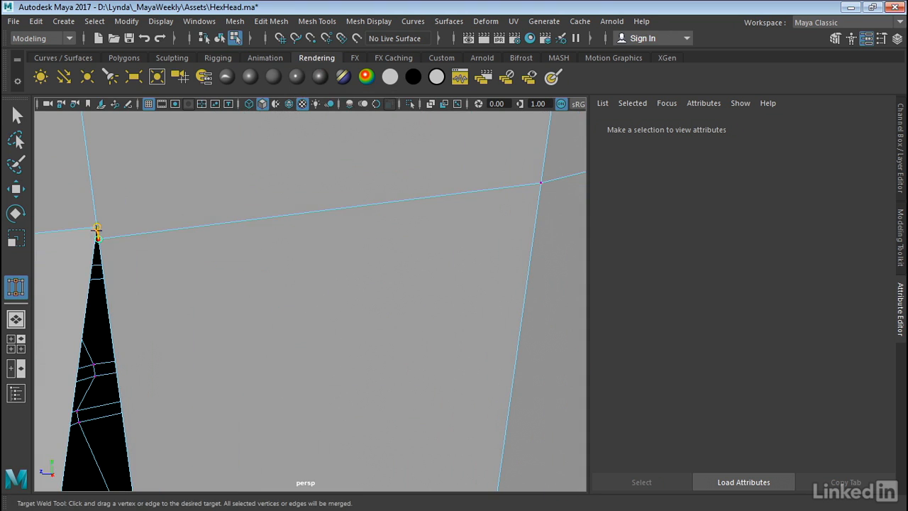
{"action": "left_click_drag", "start_coordinate": [95, 226], "coordinate": [96, 226]}
- Examine the shank seam and the opening at the thread's cut end for vertices that are still unmerged
{"action": "middle_click_drag", "start_coordinate": [153, 340], "coordinate": [260, 356], "text": "alt"}
{"action": "scroll", "coordinate": [286, 245], "scroll_direction": "down", "scroll_amount": 3}
{"action": "scroll", "coordinate": [286, 245], "scroll_direction": "up", "scroll_amount": 3}
{"action": "right_click_drag", "start_coordinate": [261, 357], "coordinate": [269, 328], "text": "alt"}
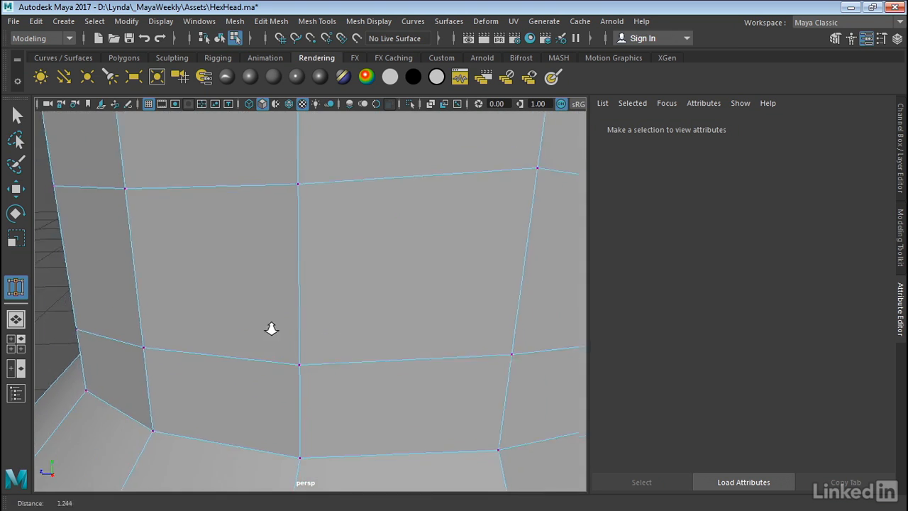
{"action": "left_click_drag", "start_coordinate": [270, 328], "coordinate": [297, 335], "text": "alt"}
{"action": "middle_click_drag", "start_coordinate": [298, 335], "coordinate": [342, 208], "text": "alt"}
{"action": "left_click_drag", "start_coordinate": [342, 207], "coordinate": [349, 241], "text": "alt"}
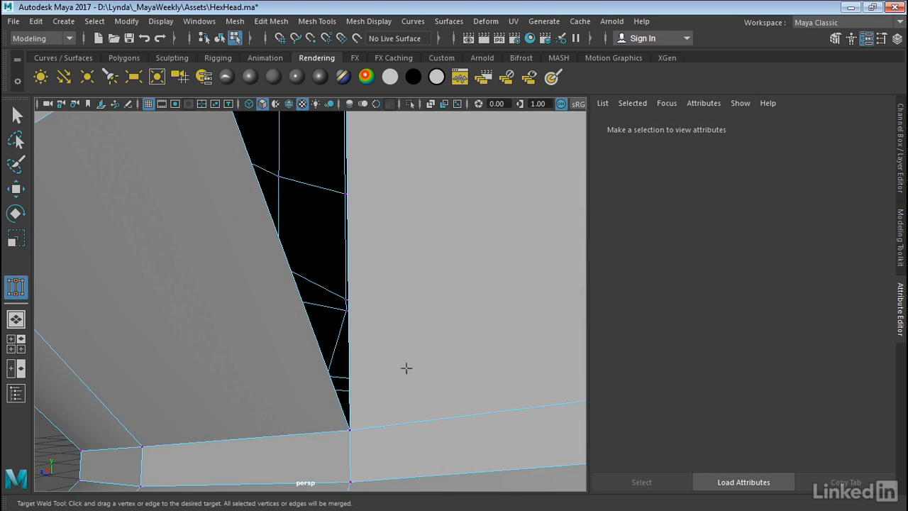
{"action": "right_click_drag", "start_coordinate": [406, 367], "coordinate": [159, 213], "text": "alt"}
{"action": "right_click_drag", "start_coordinate": [305, 204], "coordinate": [139, 201], "text": "alt"}
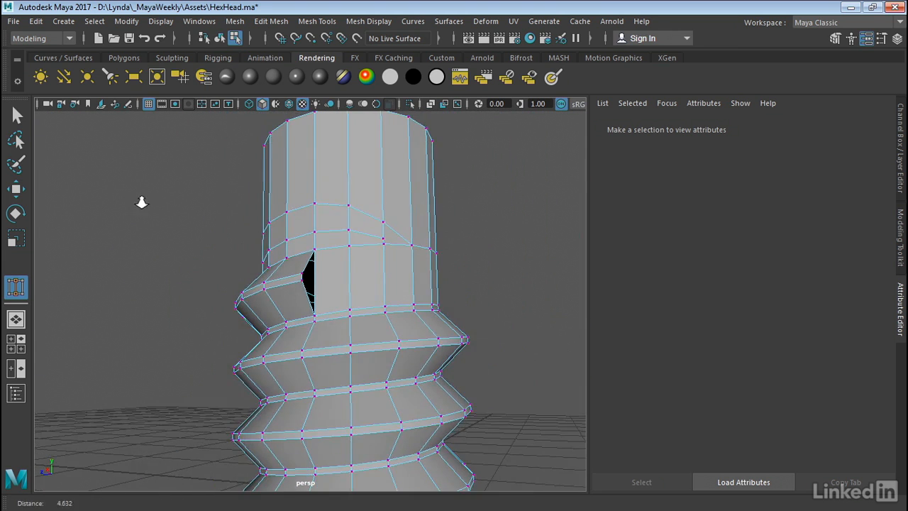
{"action": "left_click_drag", "start_coordinate": [140, 201], "coordinate": [150, 217], "text": "alt"}
- Select the bolt in object mode, preview it smoothed, and return to the unsmoothed display to inspect the opening at the thread's cut end
{"action": "right_click_drag", "start_coordinate": [347, 192], "coordinate": [414, 95]}
{"action": "left_click", "coordinate": [543, 234]}
{"action": "key", "text": "q"}
{"action": "left_click", "coordinate": [379, 252]}
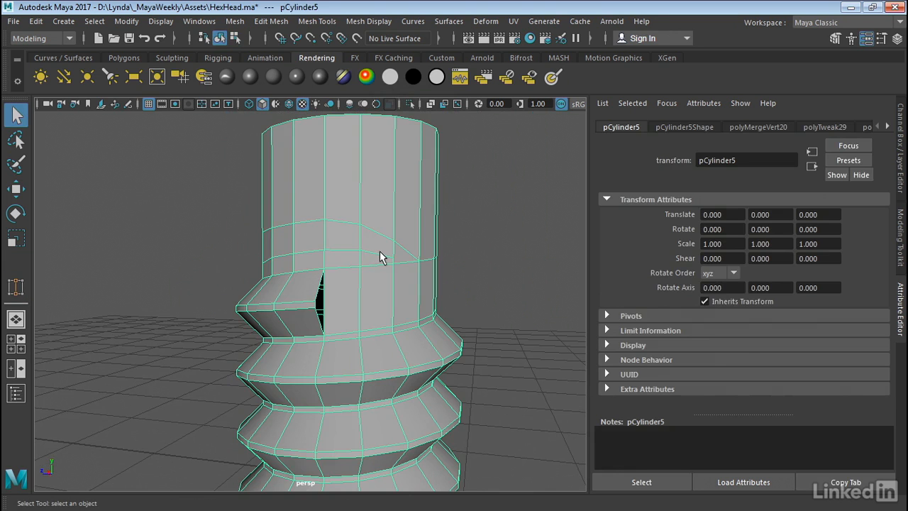
{"action": "key", "text": "3"}
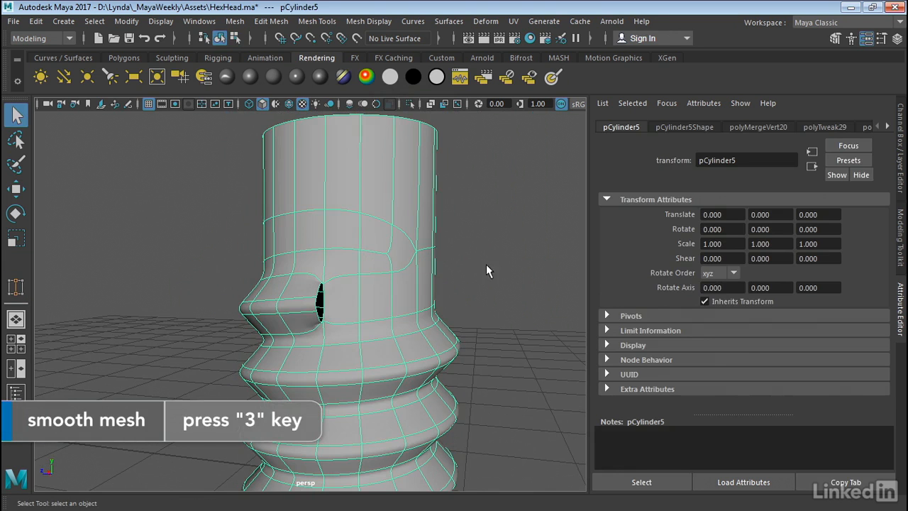
{"action": "left_click_drag", "start_coordinate": [486, 263], "coordinate": [457, 282], "text": "alt"}
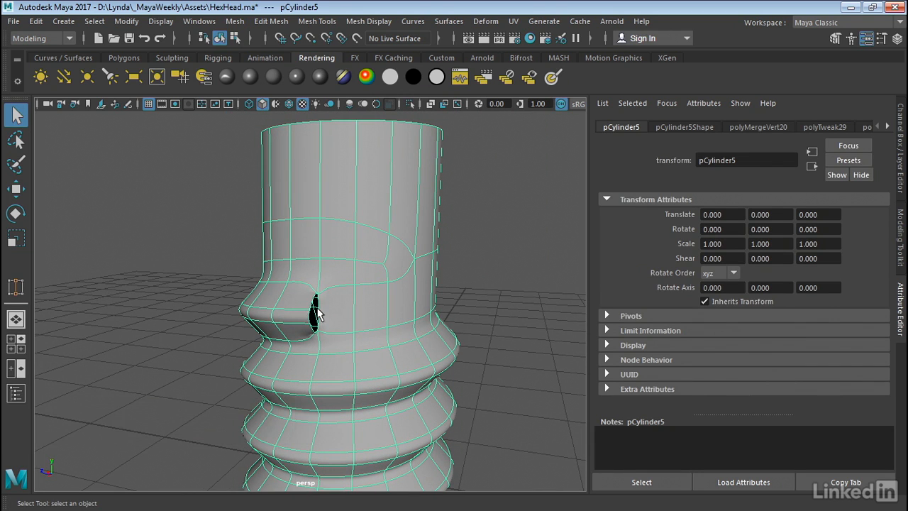
{"action": "key", "text": "1"}
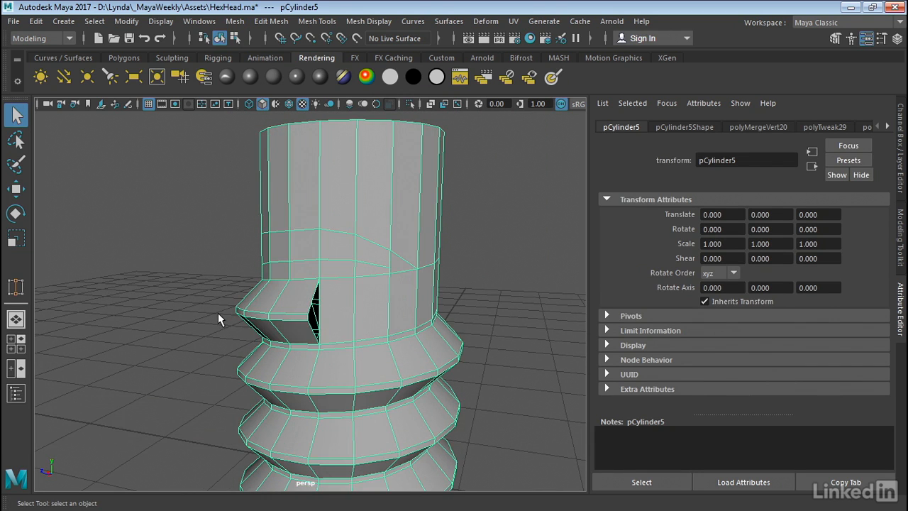
{"action": "right_click_drag", "start_coordinate": [218, 313], "coordinate": [477, 320], "text": "alt"}
{"action": "left_click_drag", "start_coordinate": [477, 320], "coordinate": [454, 267], "text": "alt"}
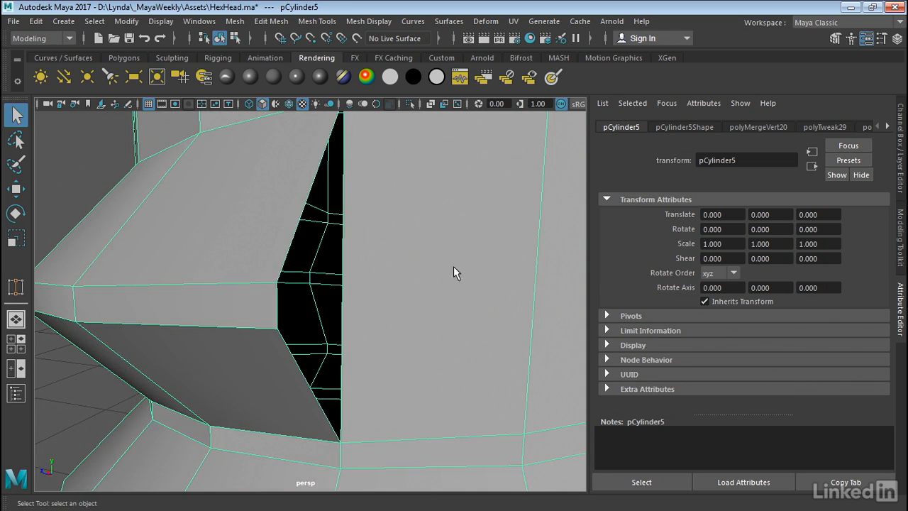
- Extrude the short vertical border edge at the thread's cut end across the opening toward the shank seam
{"action": "right_click_drag", "start_coordinate": [245, 303], "coordinate": [255, 83]}
{"action": "left_click", "coordinate": [280, 308]}
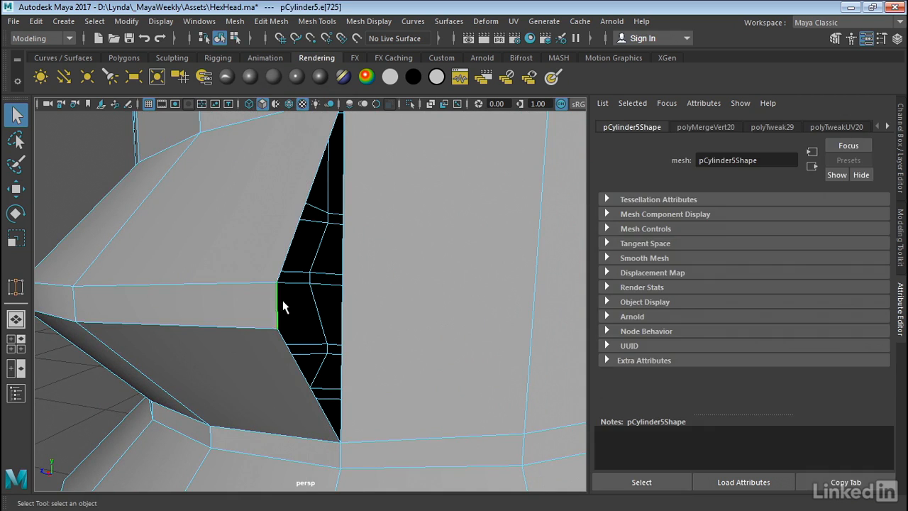
{"action": "left_click_drag", "start_coordinate": [284, 308], "coordinate": [352, 303], "text": "alt"}
{"action": "right_click_drag", "start_coordinate": [510, 235], "coordinate": [434, 237], "text": "alt"}
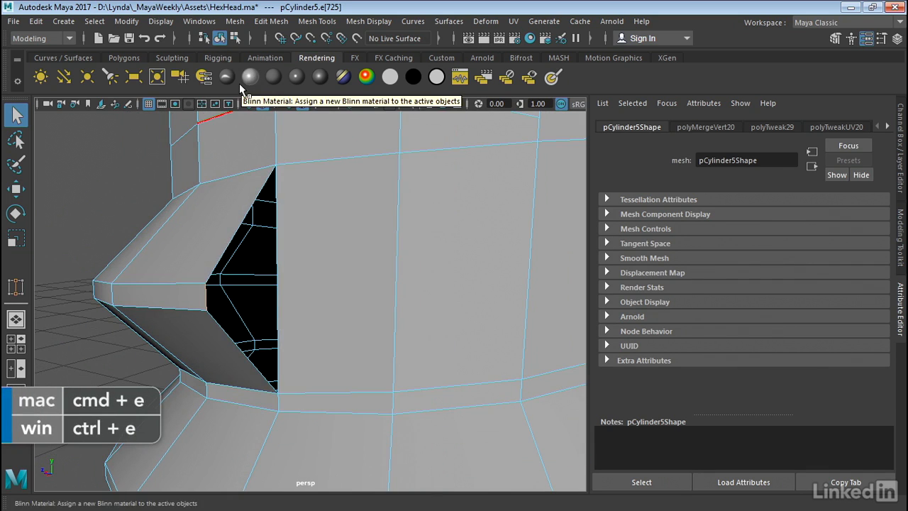
{"action": "key", "text": "ctrl+e"}
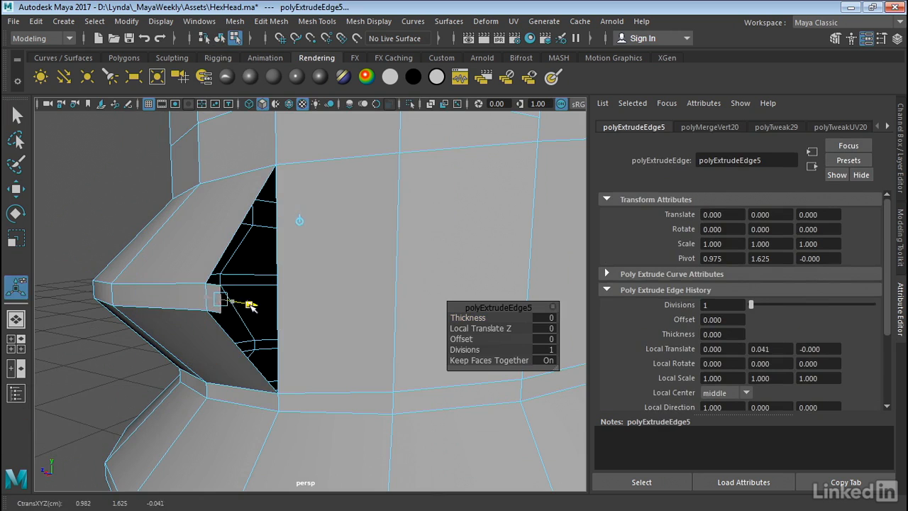
{"action": "left_click_drag", "start_coordinate": [246, 298], "coordinate": [276, 311]}
- Target weld the extruded edge's upper vertex to the opening's top corner and its lower vertex to the bottom corner
{"action": "right_click_drag", "start_coordinate": [225, 293], "coordinate": [177, 103]}
{"action": "scroll", "coordinate": [176, 213], "scroll_direction": "up", "scroll_amount": 3}
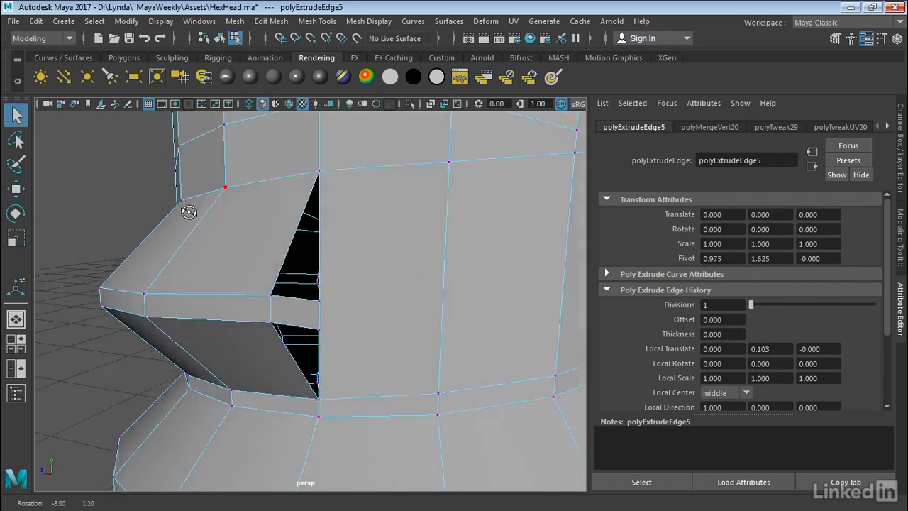
{"action": "middle_click_drag", "start_coordinate": [186, 203], "coordinate": [318, 210], "text": "alt"}
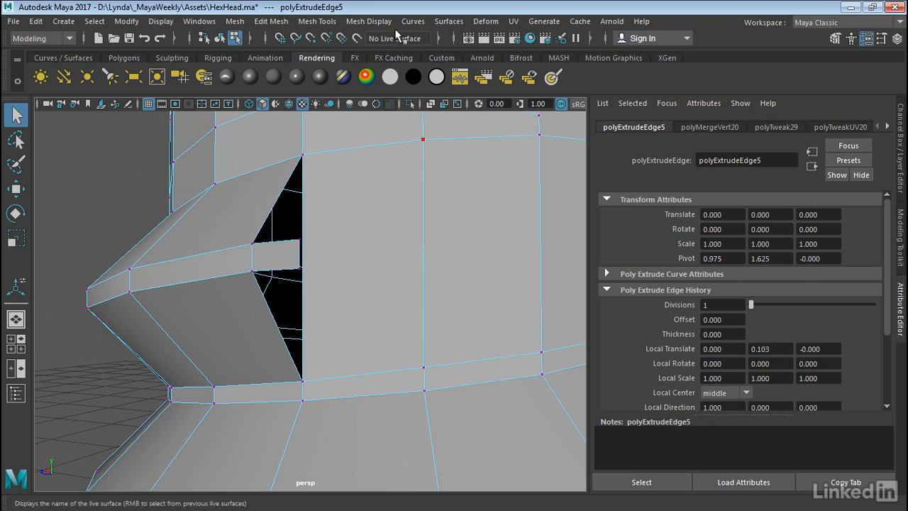
{"action": "left_click", "coordinate": [317, 21]}
{"action": "left_click", "coordinate": [332, 243]}
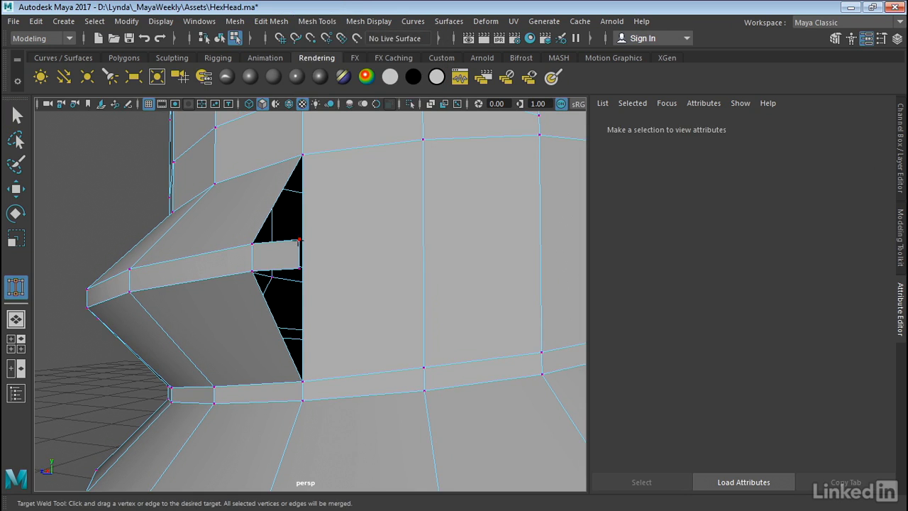
{"action": "left_click_drag", "start_coordinate": [298, 239], "coordinate": [306, 152]}
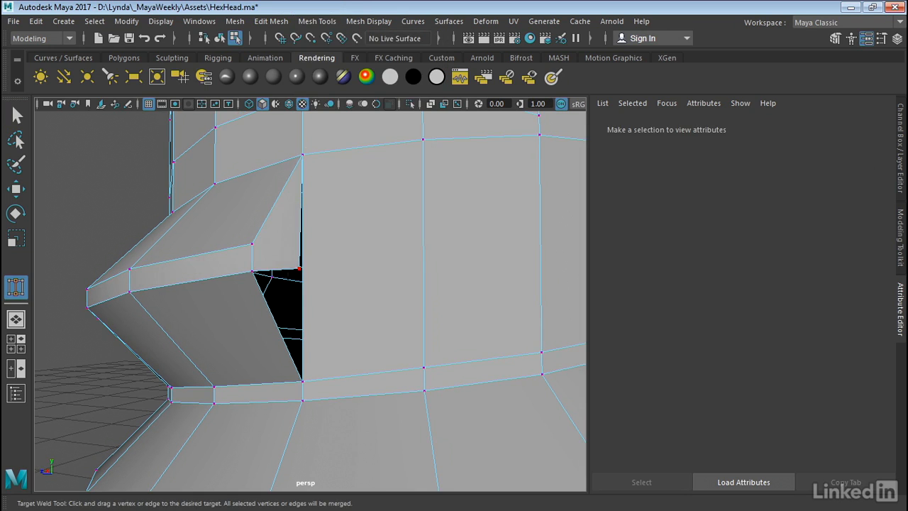
{"action": "left_click_drag", "start_coordinate": [298, 268], "coordinate": [303, 381]}
- Move the two thread-end vertices back along the thread and slightly down so the cut end tapers into the shank
{"action": "scroll", "coordinate": [320, 343], "scroll_direction": "down", "scroll_amount": 3}
{"action": "left_click_drag", "start_coordinate": [320, 343], "coordinate": [261, 308], "text": "alt"}
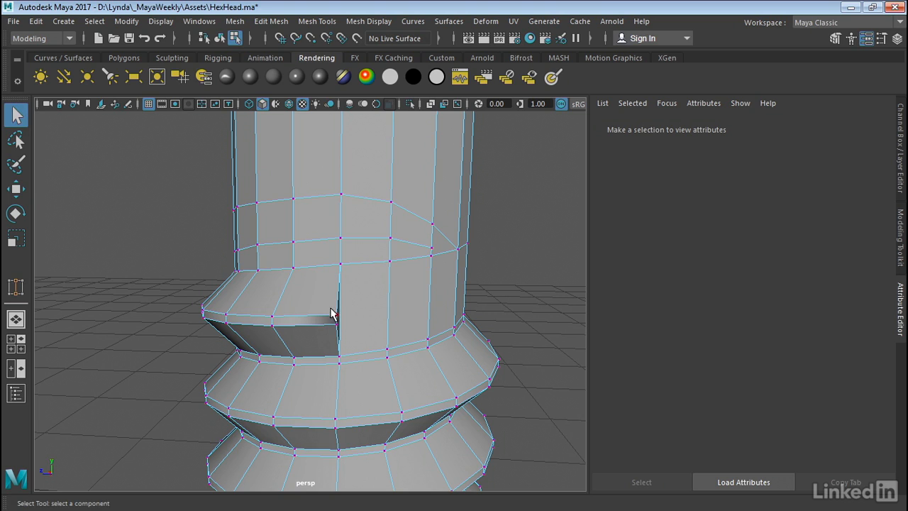
{"action": "left_click", "coordinate": [341, 333]}
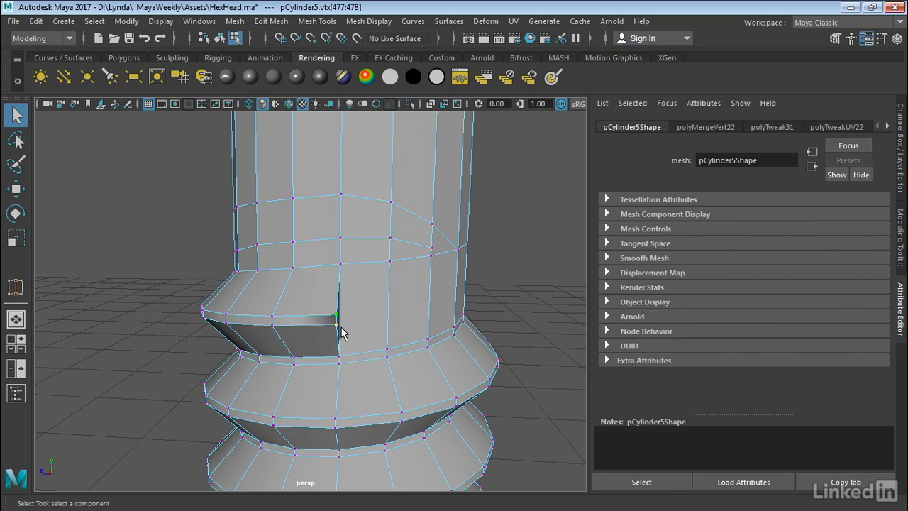
{"action": "key", "text": "w"}
{"action": "left_click_drag", "start_coordinate": [302, 328], "coordinate": [282, 317]}
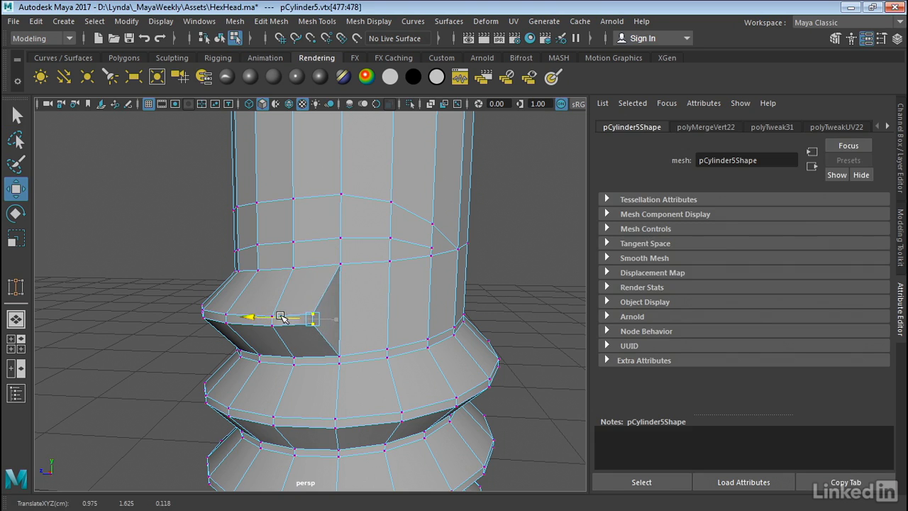
{"action": "left_click_drag", "start_coordinate": [313, 281], "coordinate": [313, 284]}
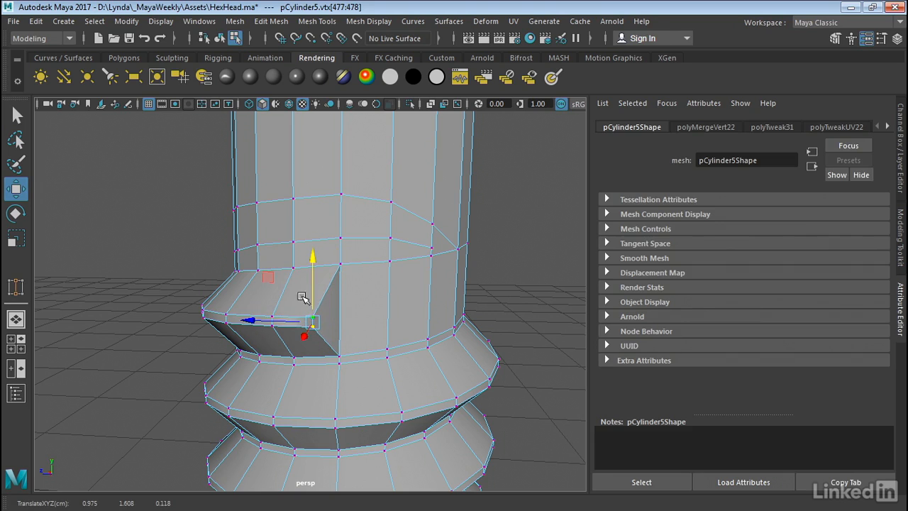
{"action": "left_click_drag", "start_coordinate": [281, 322], "coordinate": [293, 299]}
{"action": "left_click", "coordinate": [531, 284]}
- Select the bolt in object mode, show it with smooth preview, and inspect the thread's tapered end from around
{"action": "right_click_drag", "start_coordinate": [424, 245], "coordinate": [489, 95]}
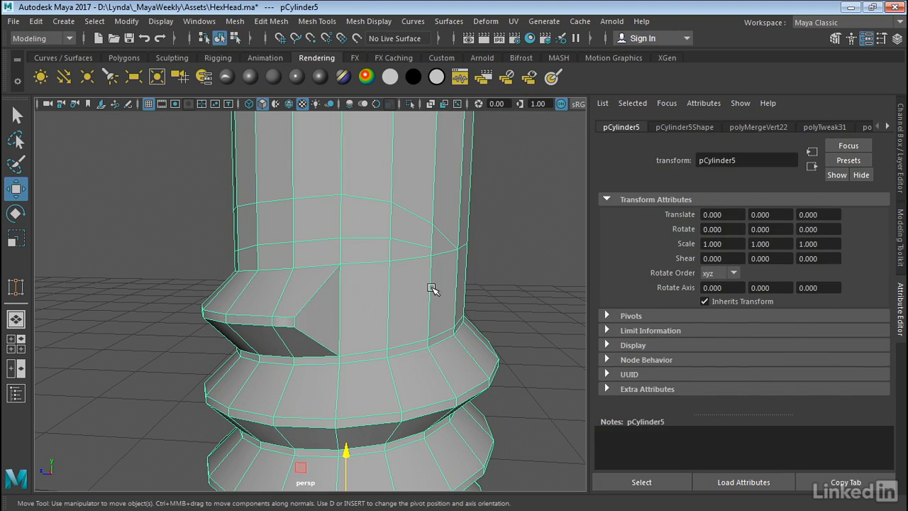
{"action": "key", "text": "3"}
{"action": "scroll", "coordinate": [462, 305], "scroll_direction": "down", "scroll_amount": 10}
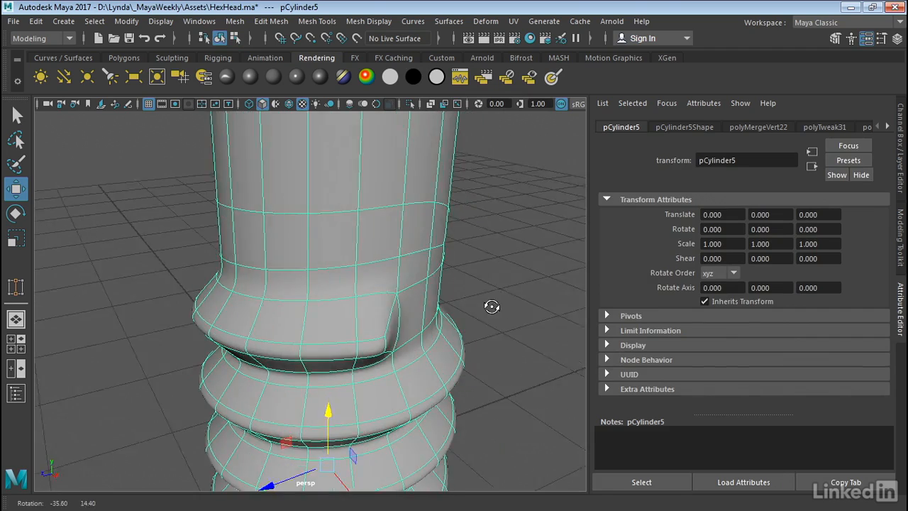
{"action": "left_click_drag", "start_coordinate": [264, 272], "coordinate": [264, 264], "text": "alt"}
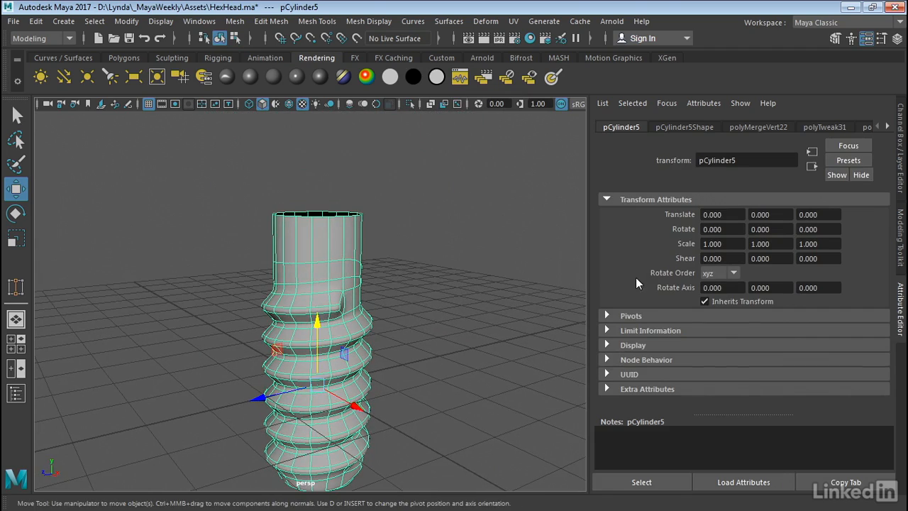
{"action": "left_click", "coordinate": [466, 297]}
{"action": "left_click_drag", "start_coordinate": [449, 315], "coordinate": [464, 301], "text": "alt"}
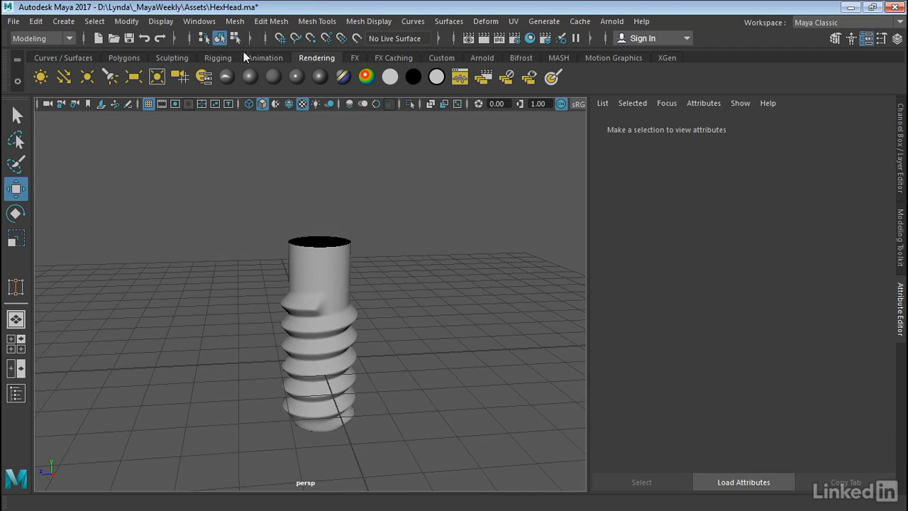
- Show the last hidden hex head again
{"action": "left_click", "coordinate": [161, 22]}
{"action": "mouse_move", "coordinate": [182, 106]}
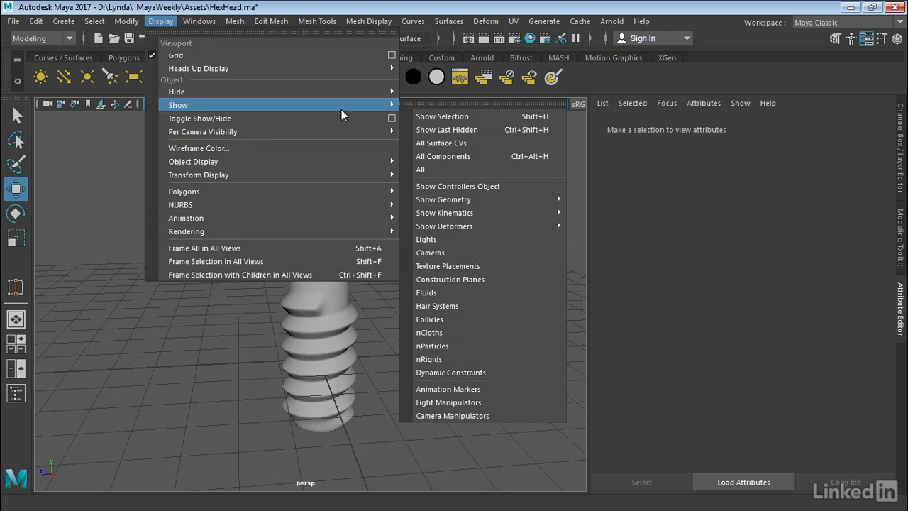
{"action": "left_click", "coordinate": [425, 129]}
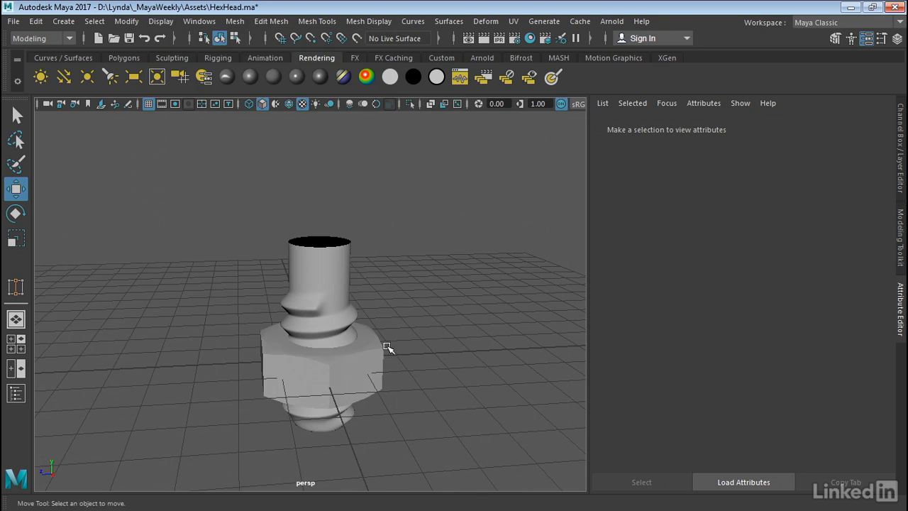
- Raise the hex head along the vertical axis until it sits above the shank's open upper end
{"action": "left_click", "coordinate": [363, 366]}
{"action": "key", "text": "ctrl+a"}
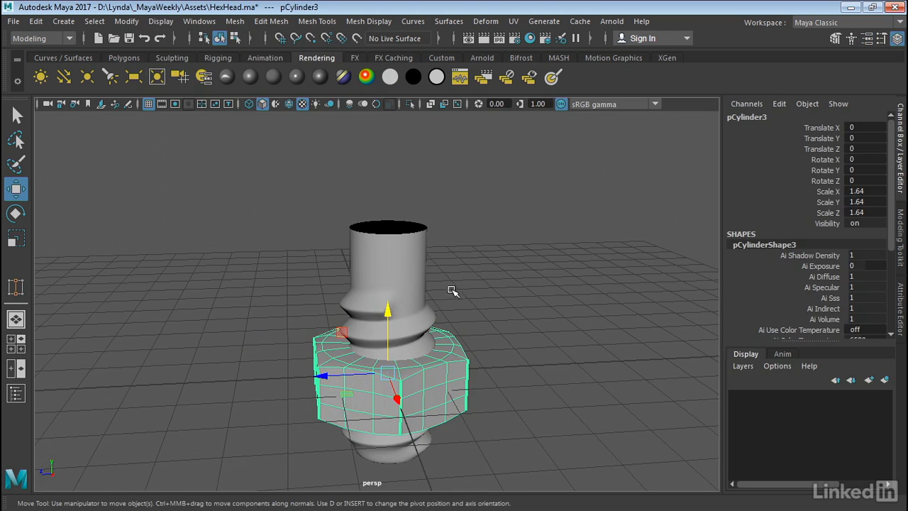
{"action": "left_click_drag", "start_coordinate": [385, 313], "coordinate": [426, 148]}
{"action": "right_click_drag", "start_coordinate": [426, 148], "coordinate": [558, 160], "text": "alt"}
{"action": "middle_click_drag", "start_coordinate": [557, 161], "coordinate": [540, 320], "text": "alt"}
- Scale the central ring of triangular faces on the head's underside outward horizontally, and delete them to open a round hole
{"action": "left_click_drag", "start_coordinate": [369, 211], "coordinate": [392, 243]}
{"action": "right_click_drag", "start_coordinate": [392, 244], "coordinate": [389, 156], "text": "alt"}
{"action": "left_click", "coordinate": [375, 282]}
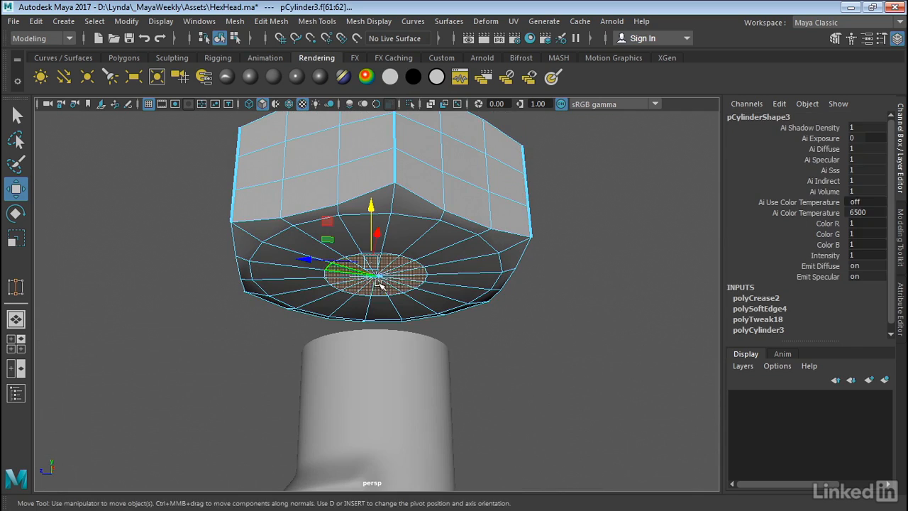
{"action": "left_click_drag", "start_coordinate": [589, 295], "coordinate": [496, 305], "text": "alt"}
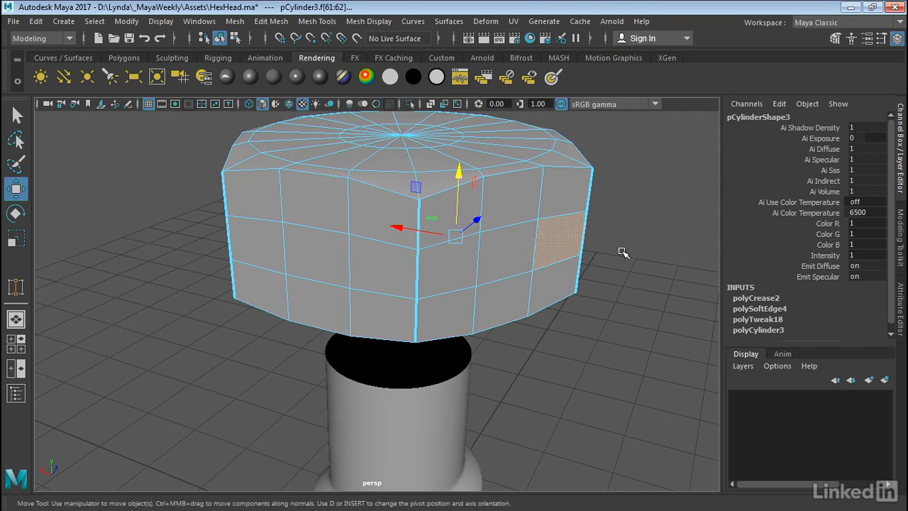
{"action": "left_click", "coordinate": [577, 249]}
{"action": "left_click_drag", "start_coordinate": [578, 249], "coordinate": [522, 238], "text": "alt"}
{"action": "left_click", "coordinate": [491, 239], "text": "shift"}
{"action": "left_click_drag", "start_coordinate": [537, 343], "coordinate": [660, 297], "text": "alt"}
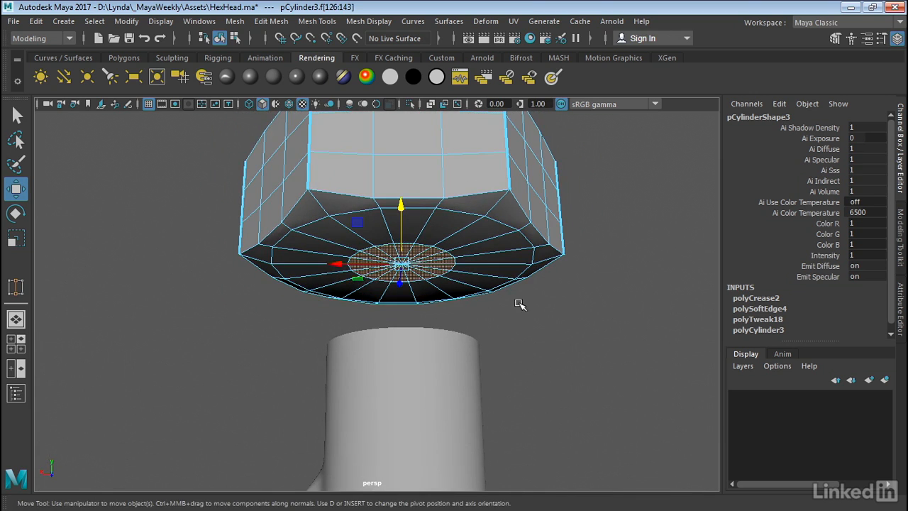
{"action": "left_click_drag", "start_coordinate": [520, 304], "coordinate": [558, 306], "text": "alt"}
{"action": "key", "text": "r"}
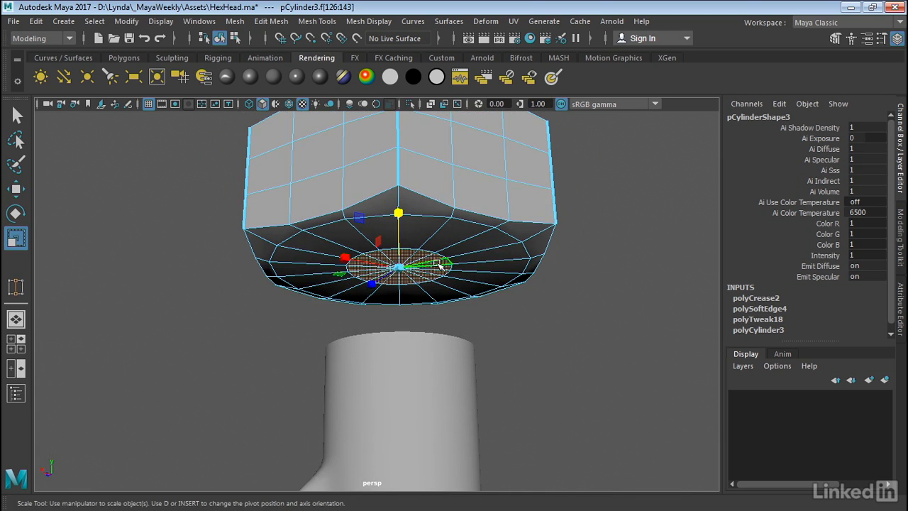
{"action": "left_click_drag", "start_coordinate": [347, 277], "coordinate": [323, 276]}
{"action": "key", "text": "Delete"}
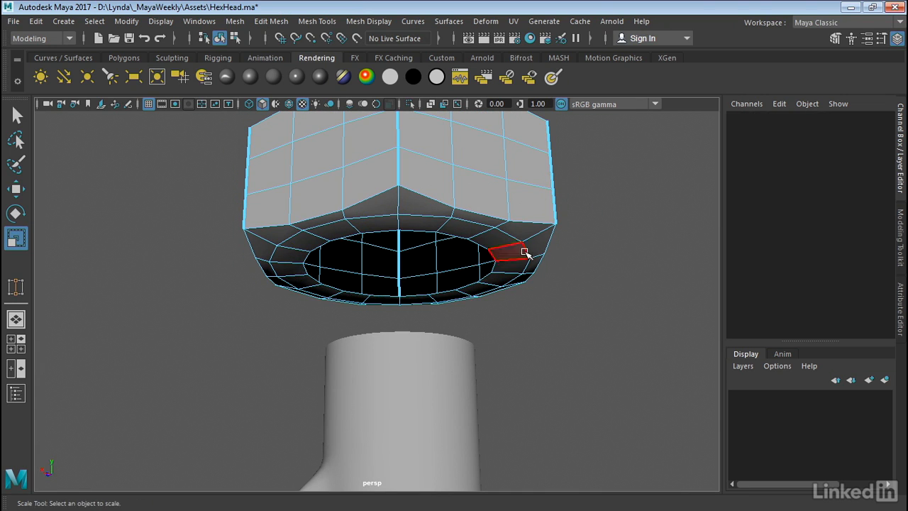
- Combine the hex head and the threaded shank into a single mesh
{"action": "right_click_drag", "start_coordinate": [499, 117], "coordinate": [571, 99]}
{"action": "left_click", "coordinate": [426, 368], "text": "shift"}
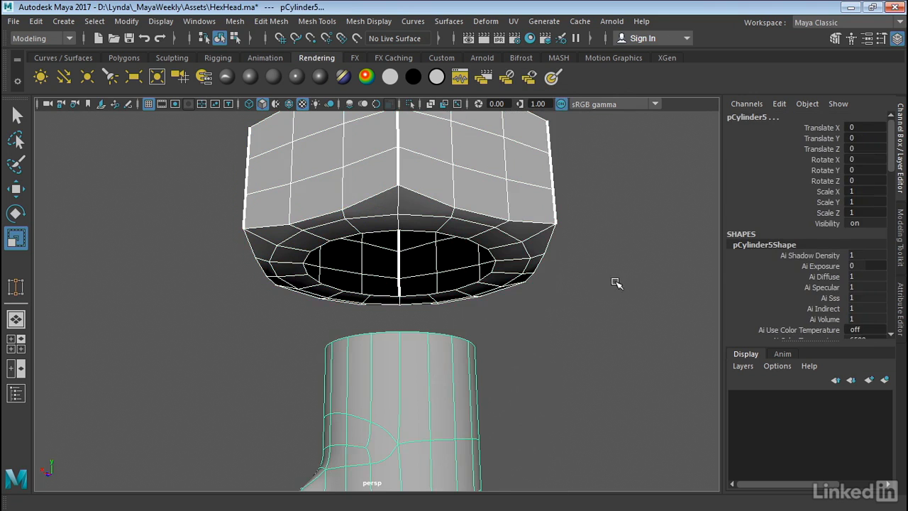
{"action": "right_click_drag", "start_coordinate": [612, 281], "coordinate": [416, 284], "text": "alt"}
{"action": "left_click", "coordinate": [233, 21]}
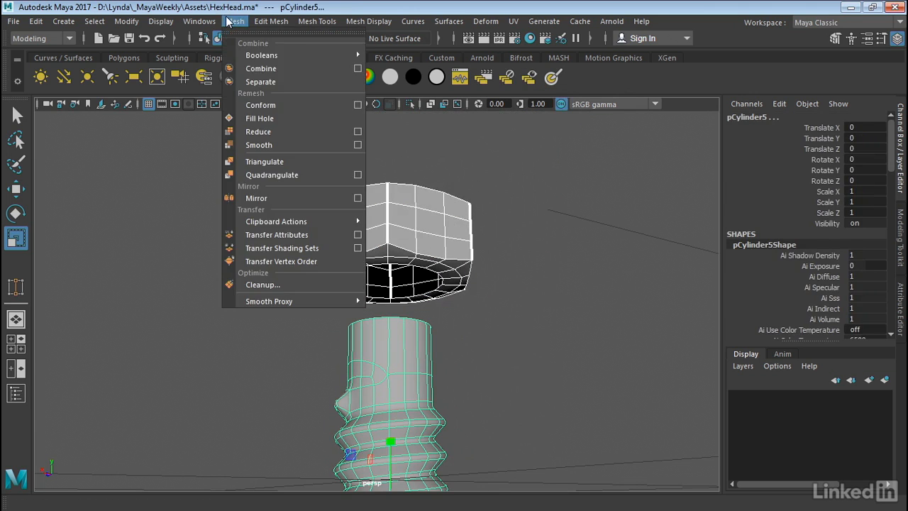
{"action": "left_click", "coordinate": [249, 69]}
- Bridge the border loop of the head's underside hole to the shank's upper border loop with 0 divisions
{"action": "right_click_drag", "start_coordinate": [396, 162], "coordinate": [628, 234], "text": "alt"}
{"action": "left_click_drag", "start_coordinate": [629, 234], "coordinate": [561, 261], "text": "alt"}
{"action": "right_click_drag", "start_coordinate": [524, 257], "coordinate": [515, 101]}
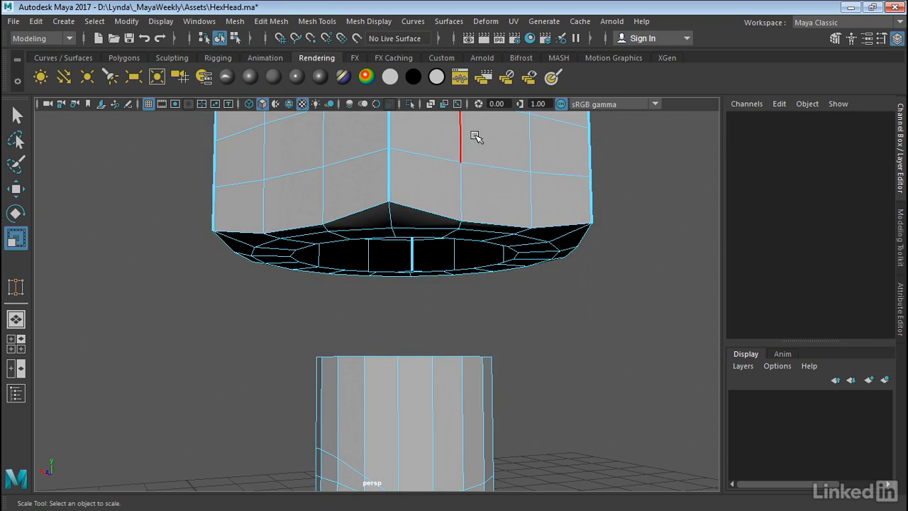
{"action": "double_click", "coordinate": [497, 247]}
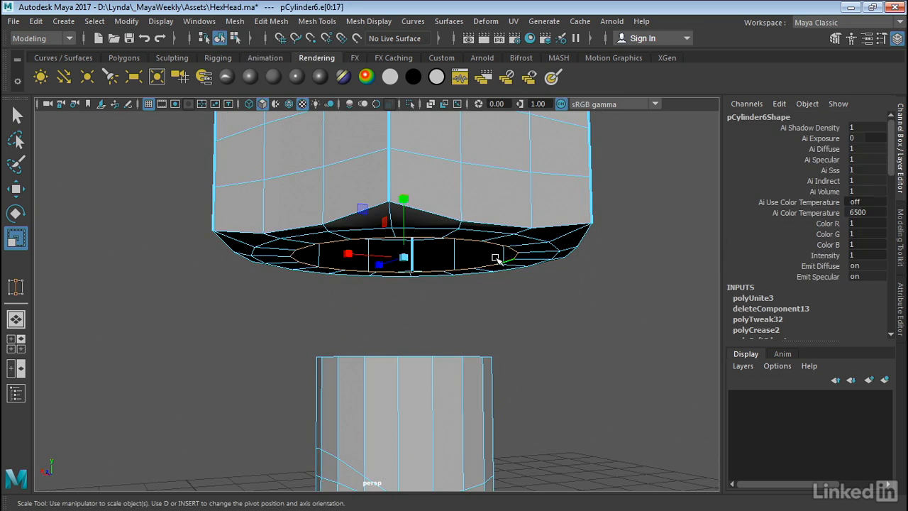
{"action": "double_click", "coordinate": [454, 354], "text": "shift"}
{"action": "mouse_move", "coordinate": [564, 293]}
{"action": "left_mouse_down", "text": "alt"}
{"action": "mouse_move", "coordinate": [549, 304]}
{"action": "mouse_move", "coordinate": [574, 298]}
{"action": "left_mouse_up", "text": "alt"}
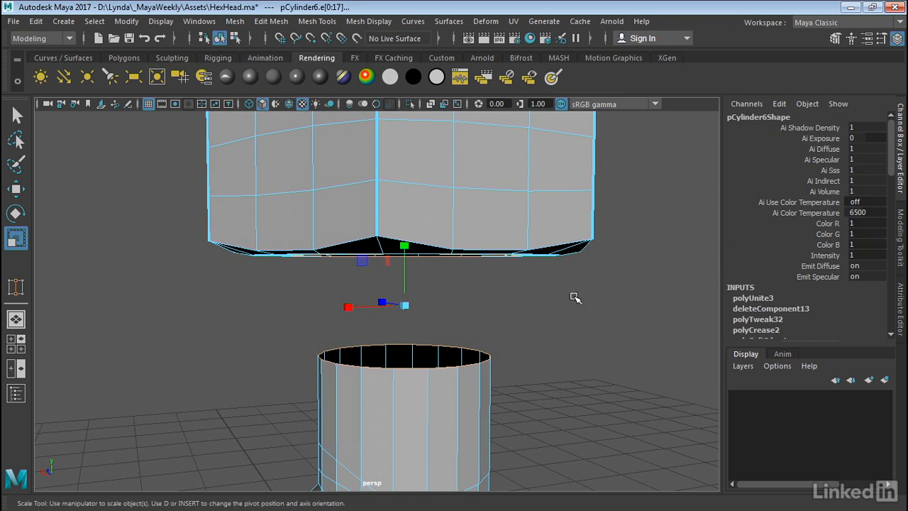
{"action": "left_click", "coordinate": [271, 21]}
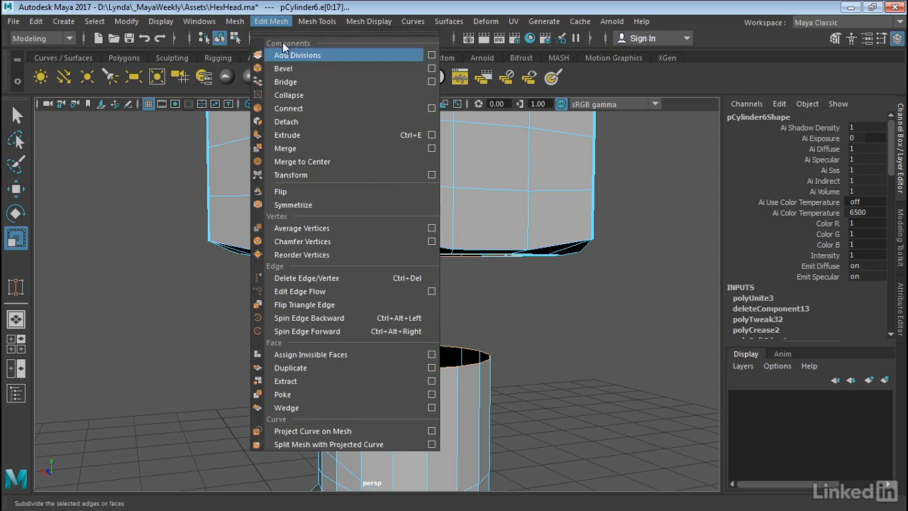
{"action": "left_click", "coordinate": [289, 84]}
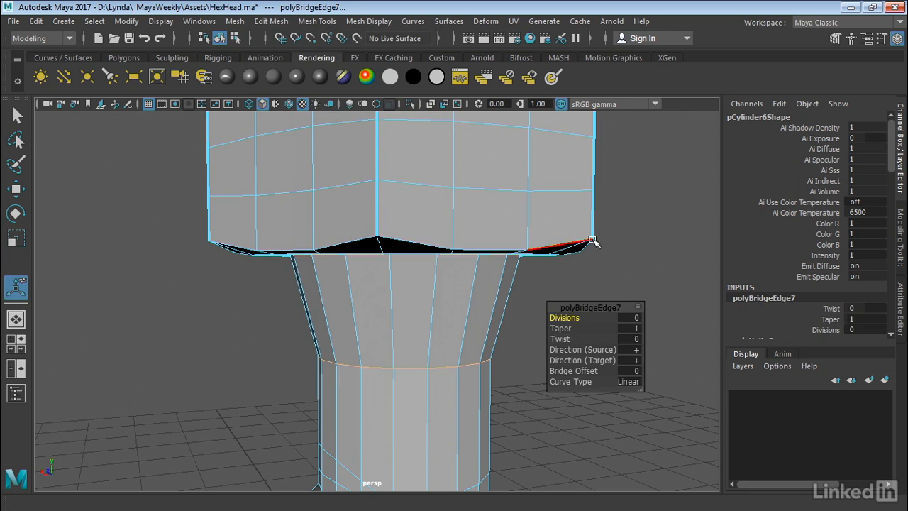
{"action": "left_click_drag", "start_coordinate": [608, 236], "coordinate": [614, 227], "text": "alt"}
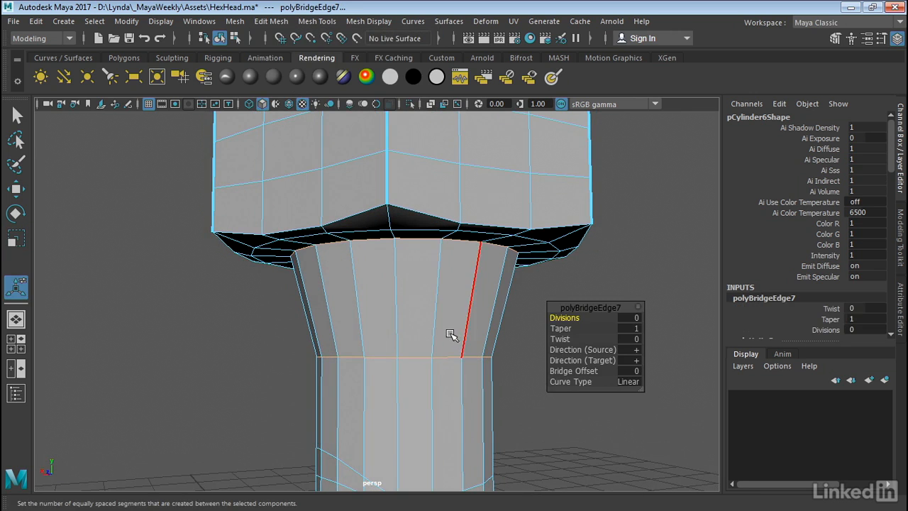
{"action": "left_click", "coordinate": [688, 258]}
- Scale the edge loop where the neck meets the head inward horizontally to match the shank's width
{"action": "left_click_drag", "start_coordinate": [492, 299], "coordinate": [478, 244], "text": "alt"}
{"action": "double_click", "coordinate": [465, 234]}
{"action": "key", "text": "r"}
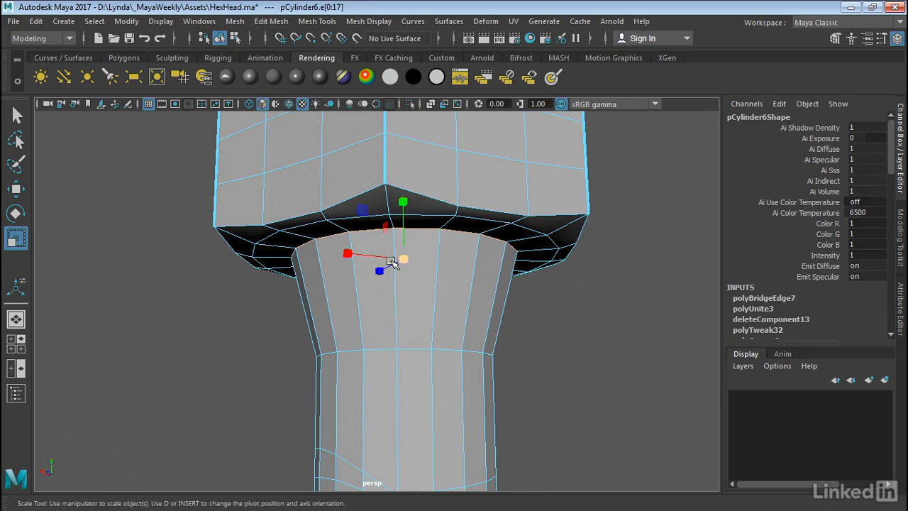
{"action": "left_click_drag", "start_coordinate": [390, 246], "coordinate": [406, 235], "text": "alt"}
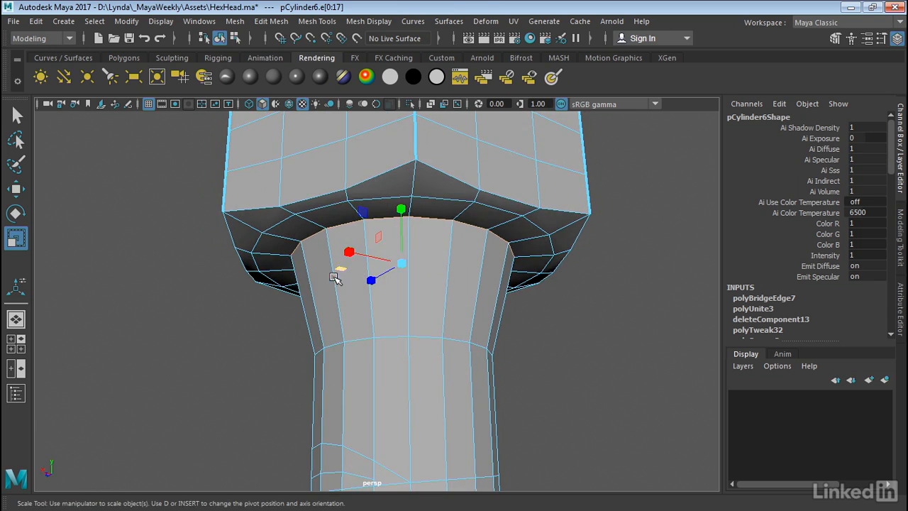
{"action": "left_click_drag", "start_coordinate": [340, 269], "coordinate": [349, 264]}
{"action": "left_click", "coordinate": [661, 270]}
- Return to object mode, hide the viewport grid, and deselect the bolt to view the complete model
{"action": "right_click_drag", "start_coordinate": [504, 114], "coordinate": [569, 94]}
{"action": "scroll", "coordinate": [568, 234], "scroll_direction": "down", "scroll_amount": 5}
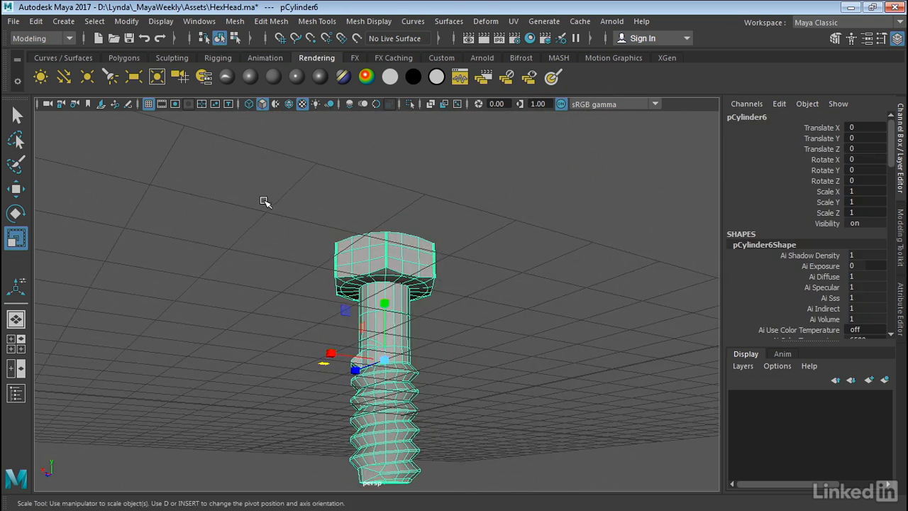
{"action": "left_click_drag", "start_coordinate": [265, 202], "coordinate": [303, 263], "text": "alt"}
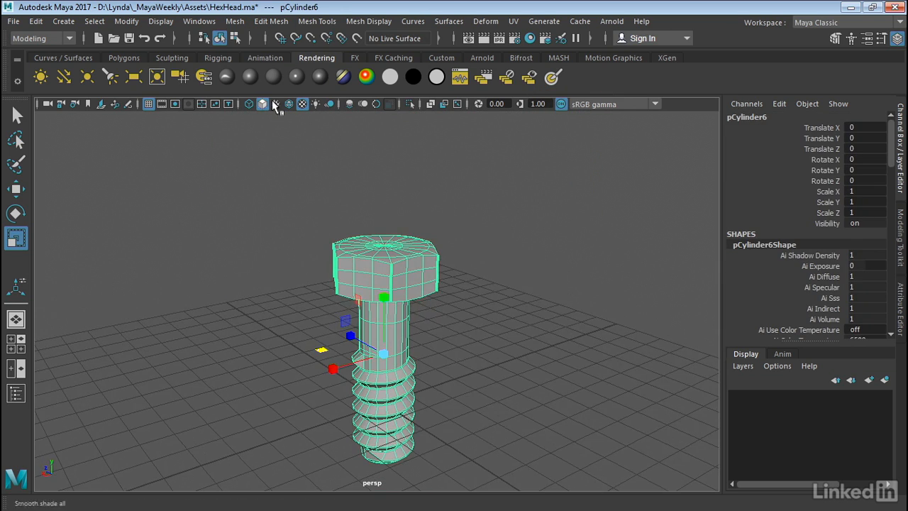
{"action": "left_click", "coordinate": [149, 105]}
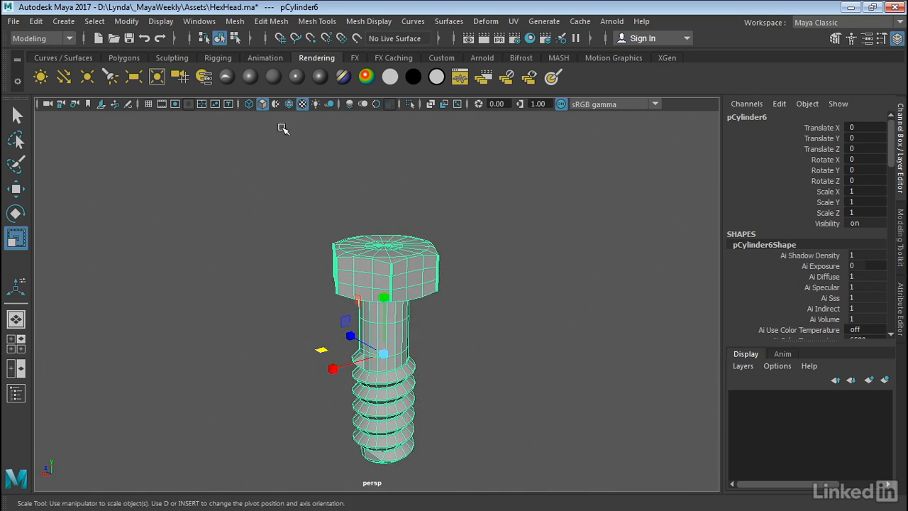
{"action": "left_click_drag", "start_coordinate": [284, 130], "coordinate": [525, 242], "text": "alt"}
{"action": "left_click_drag", "start_coordinate": [358, 478], "coordinate": [517, 324], "text": "alt"}
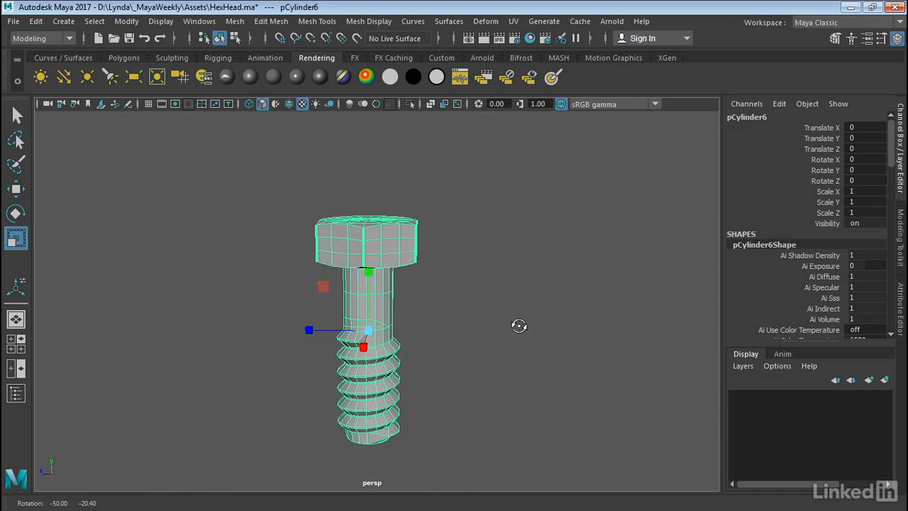
{"action": "left_click", "coordinate": [520, 327]}
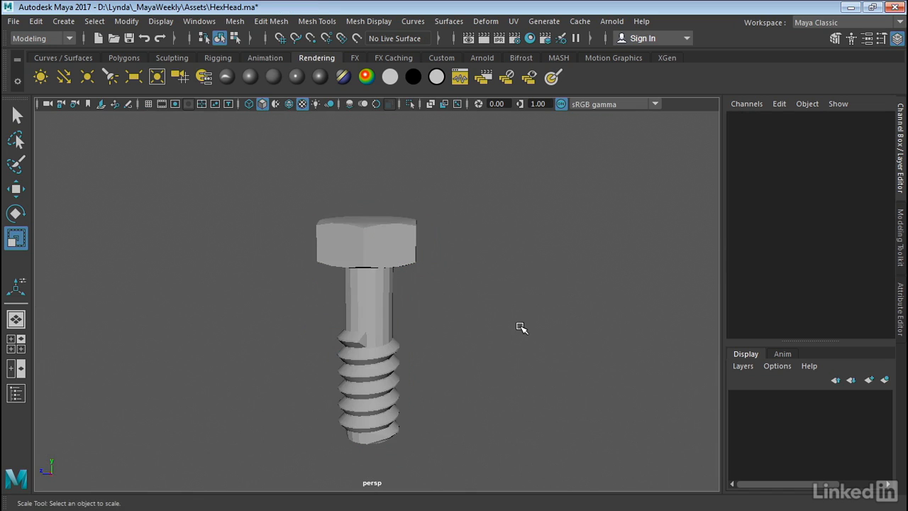